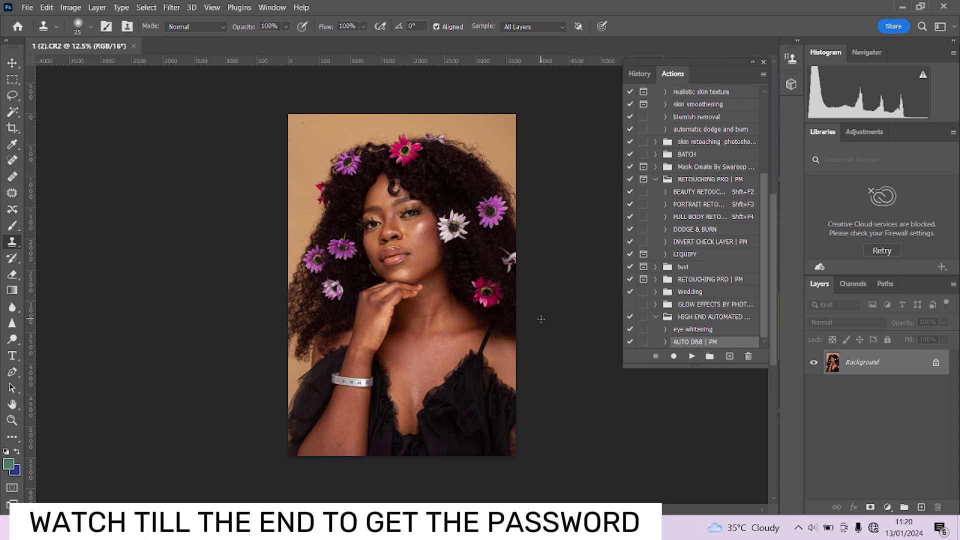
# Step: Crop the portrait to a 4:5 vertical ratio with Content-Aware fill, extending the frame slightly beyond both sides of the photo
pyautogui.press('c')
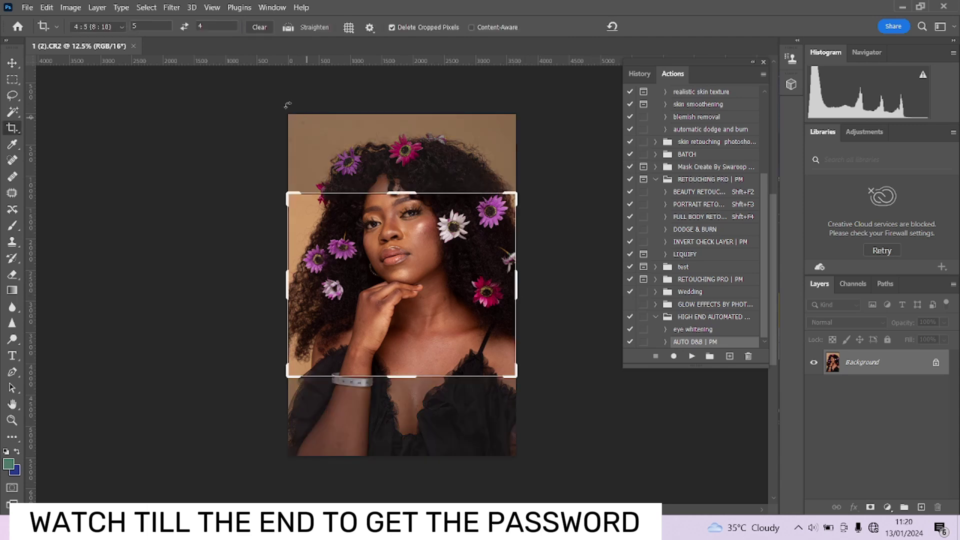
pyautogui.click(185, 27)
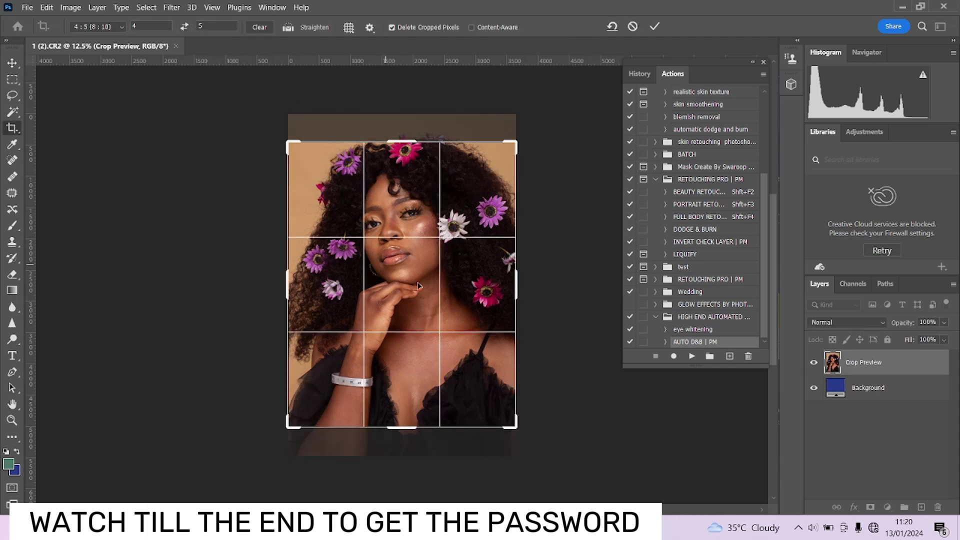
pyautogui.moveTo(405, 279); pyautogui.dragTo(404, 305)
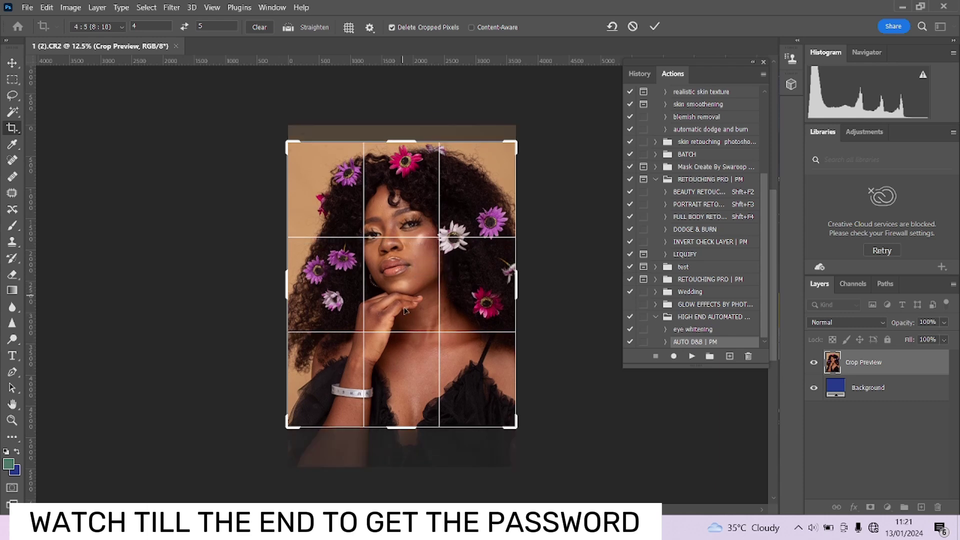
pyautogui.moveTo(412, 432); pyautogui.dragTo(410, 440)
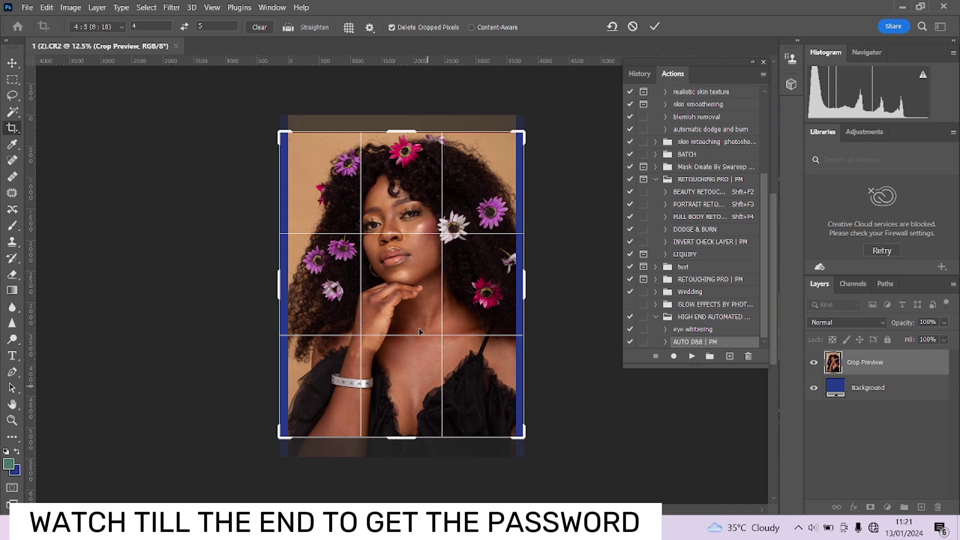
pyautogui.click(472, 28)
pyautogui.moveTo(440, 211); pyautogui.dragTo(441, 216)
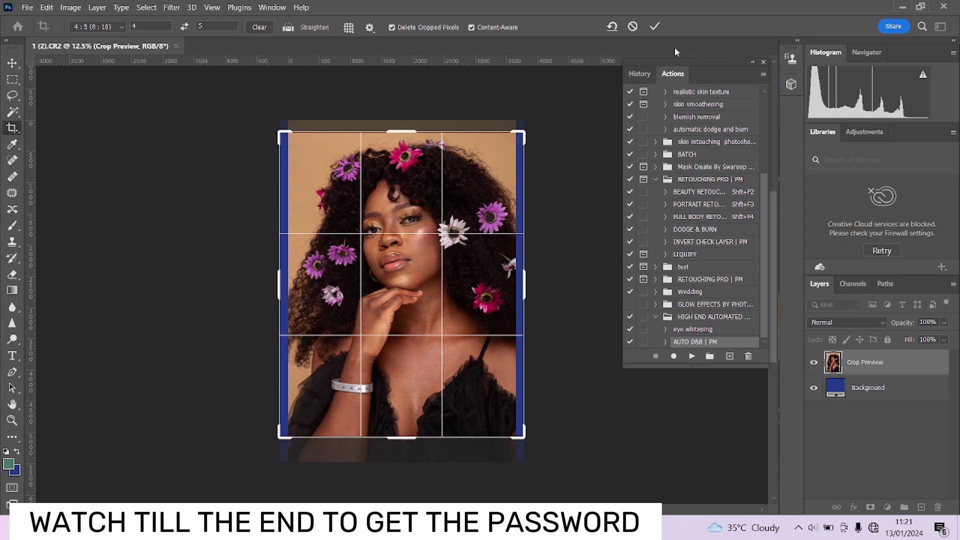
pyautogui.click(655, 26)
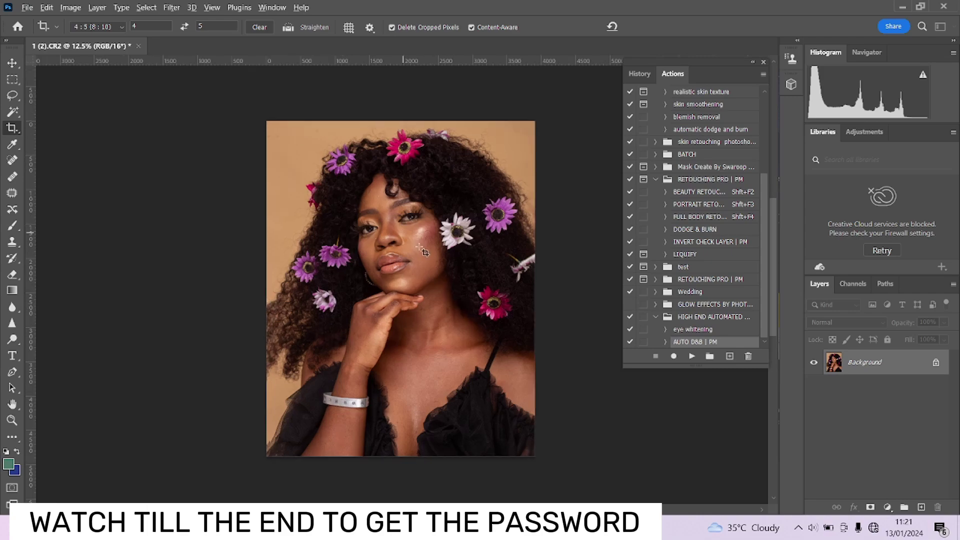
# Step: Add a Black & White adjustment layer above the background to make skin blemishes easier to see
pyautogui.scroll(5, 420, 255)
pyautogui.scroll(4, 420, 280)
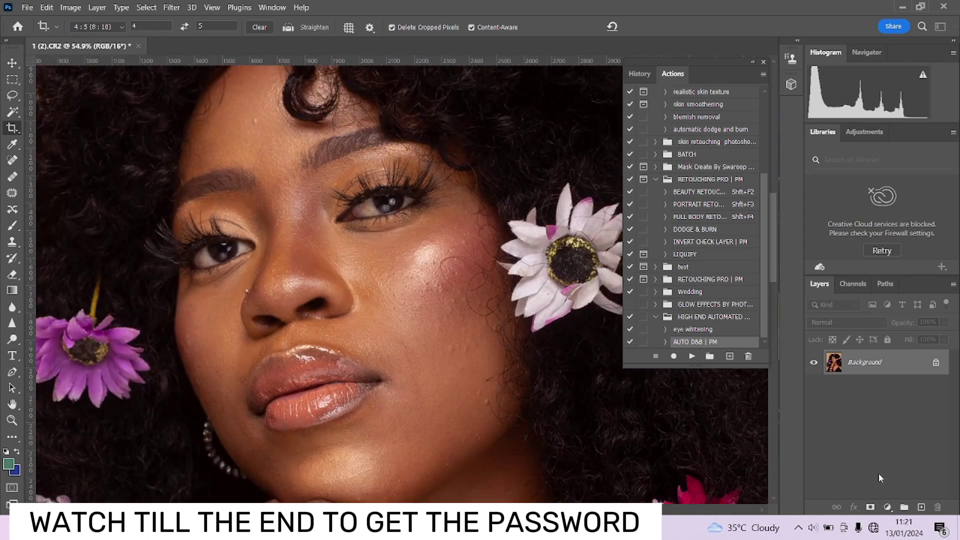
pyautogui.click(890, 506)
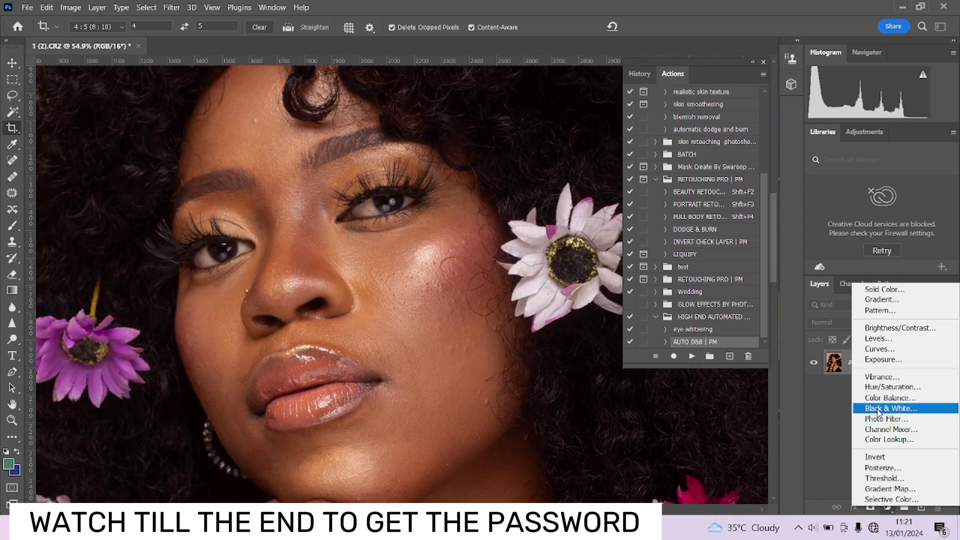
pyautogui.click(881, 407)
pyautogui.moveTo(689, 335)
pyautogui.mouseDown()
pyautogui.moveTo(673, 334)
pyautogui.moveTo(686, 336)
pyautogui.mouseUp()
# Step: Duplicate the background layer beneath the Black & White adjustment, clearing the floating panels away from the face
pyautogui.click(888, 391)
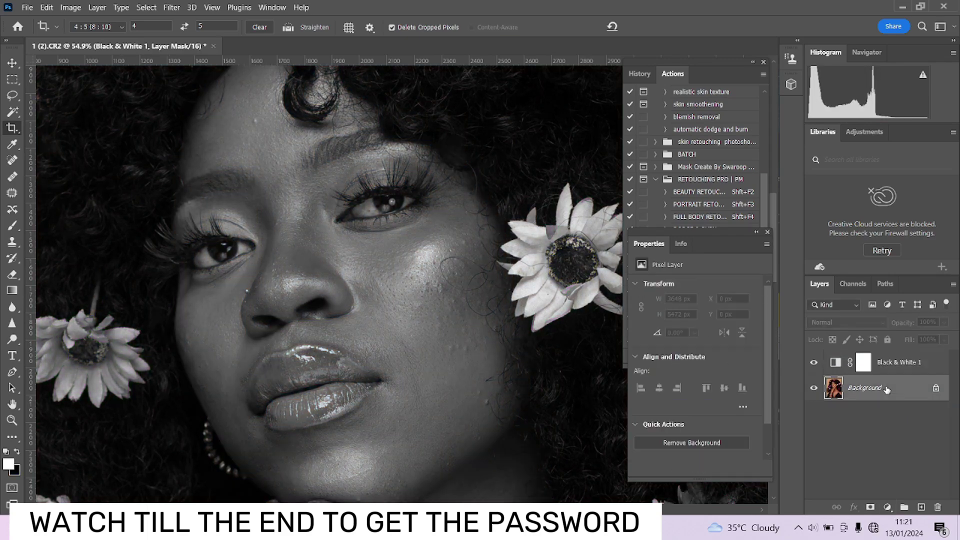
pyautogui.click(754, 62)
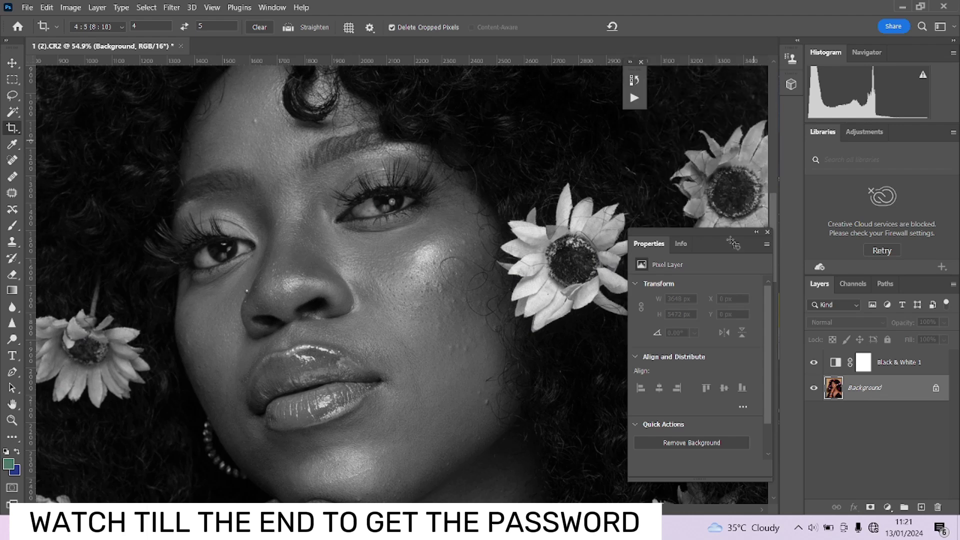
pyautogui.moveTo(729, 244); pyautogui.dragTo(729, 81)
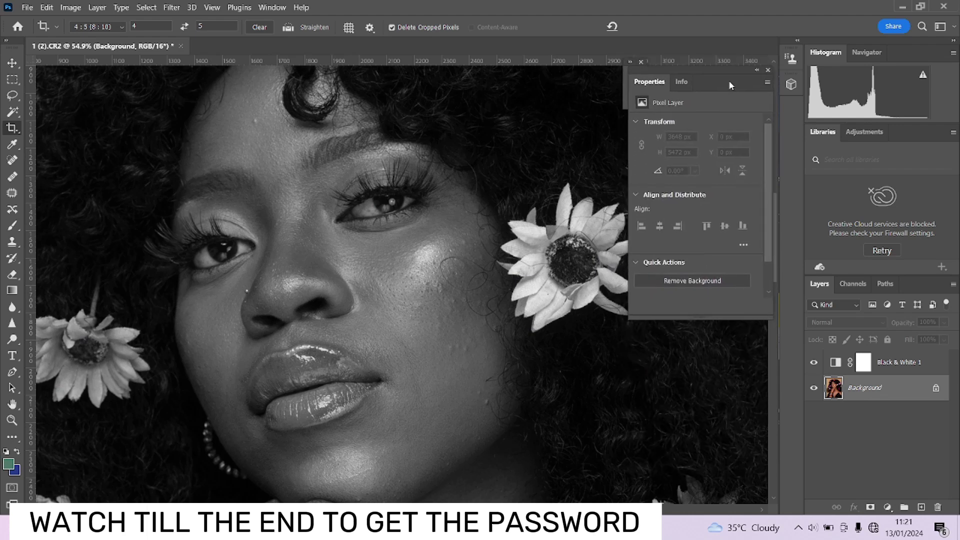
pyautogui.hotkey('ctrl', 'j')
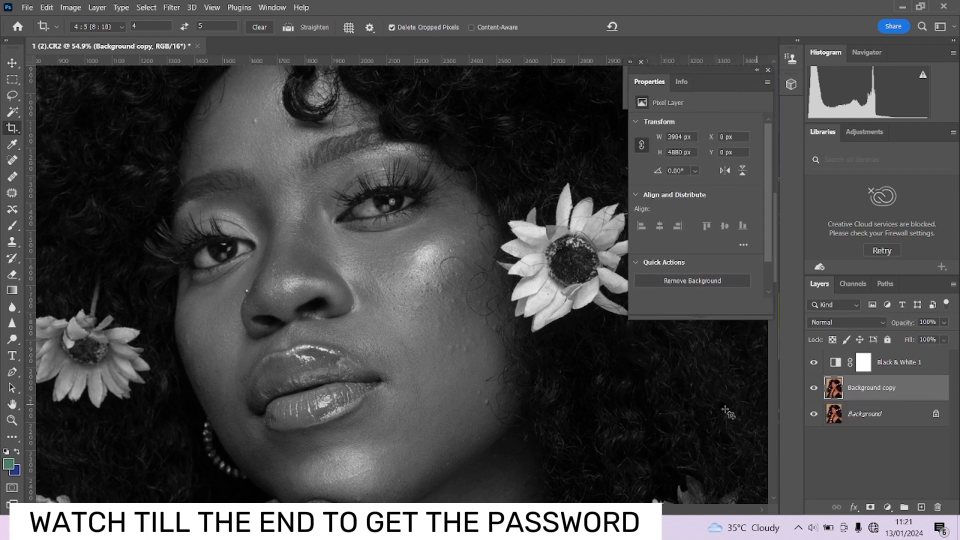
# Step: Use the Patch tool to replace the blemishes on the lower cheek and jaw beside the mouth with clean skin
pyautogui.press('j')
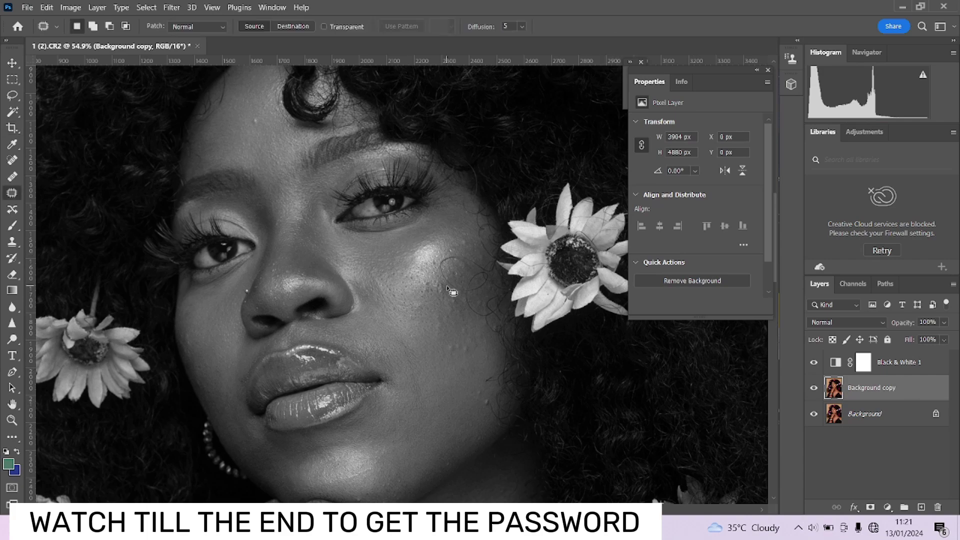
pyautogui.scroll(3, 455, 304)
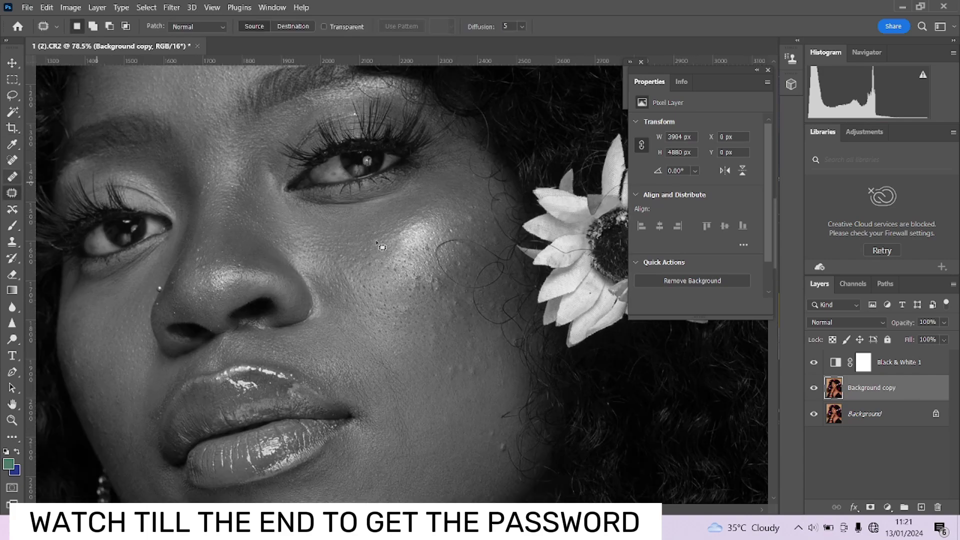
pyautogui.moveTo(453, 361)
pyautogui.mouseDown()
pyautogui.moveTo(481, 370)
pyautogui.moveTo(470, 381)
pyautogui.moveTo(445, 369)
pyautogui.moveTo(438, 396)
pyautogui.mouseUp()
pyautogui.click(467, 416)
pyautogui.moveTo(480, 369)
pyautogui.mouseDown()
pyautogui.moveTo(503, 372)
pyautogui.moveTo(490, 346)
pyautogui.moveTo(464, 398)
pyautogui.mouseUp()
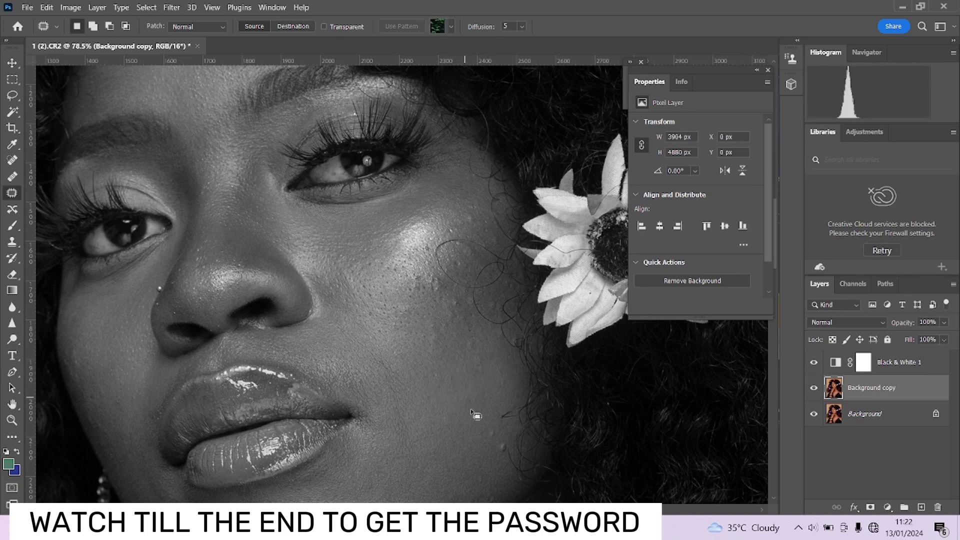
pyautogui.hotkey('ctrl', 'd')
pyautogui.moveTo(491, 445)
pyautogui.mouseDown()
pyautogui.moveTo(508, 463)
pyautogui.moveTo(514, 439)
pyautogui.moveTo(492, 444)
pyautogui.mouseUp()
pyautogui.moveTo(498, 445); pyautogui.dragTo(462, 443)
pyautogui.hotkey('ctrl', 'd')
# Step: Patch out the bumps on the middle of the cheek, below the bright highlight, using nearby smooth skin
pyautogui.moveTo(442, 314)
pyautogui.mouseDown()
pyautogui.moveTo(448, 338)
pyautogui.moveTo(433, 335)
pyautogui.moveTo(435, 323)
pyautogui.moveTo(393, 313)
pyautogui.moveTo(420, 304)
pyautogui.mouseUp()
pyautogui.hotkey('ctrl', 'd')
pyautogui.moveTo(421, 268)
pyautogui.mouseDown()
pyautogui.moveTo(425, 281)
pyautogui.moveTo(408, 290)
pyautogui.moveTo(418, 270)
pyautogui.moveTo(407, 291)
pyautogui.moveTo(433, 281)
pyautogui.moveTo(449, 293)
pyautogui.moveTo(434, 278)
pyautogui.moveTo(448, 319)
pyautogui.moveTo(459, 295)
pyautogui.moveTo(443, 294)
pyautogui.moveTo(428, 317)
pyautogui.mouseUp()
pyautogui.hotkey('ctrl', 'd')
pyautogui.click(467, 339)
pyautogui.moveTo(482, 343)
pyautogui.mouseDown()
pyautogui.moveTo(468, 352)
pyautogui.moveTo(468, 322)
pyautogui.moveTo(498, 354)
pyautogui.mouseUp()
pyautogui.click(495, 349)
pyautogui.moveTo(449, 320)
pyautogui.mouseDown()
pyautogui.moveTo(449, 331)
pyautogui.moveTo(442, 316)
pyautogui.moveTo(455, 352)
pyautogui.moveTo(471, 316)
pyautogui.moveTo(352, 342)
pyautogui.moveTo(231, 315)
pyautogui.mouseUp()
pyautogui.click(457, 345)
pyautogui.hotkey('ctrl', 'd')
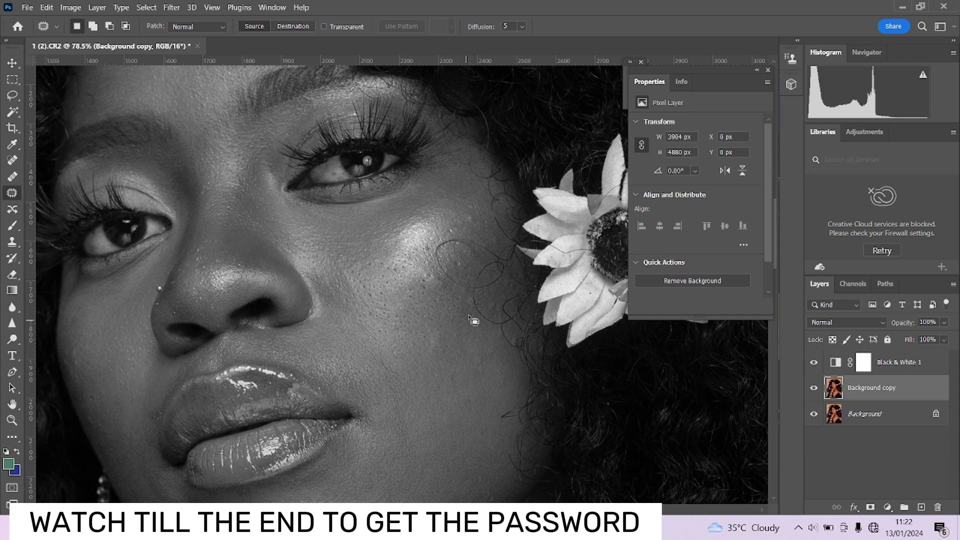
# Step: Patch the remaining spots on the outer cheek and below the outer corner of the eye
pyautogui.moveTo(469, 318); pyautogui.dragTo(500, 360)
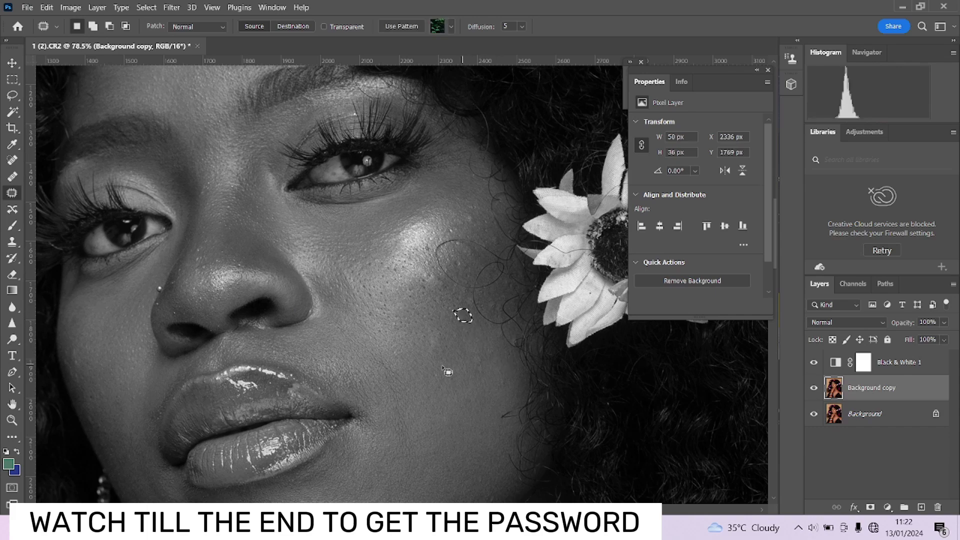
pyautogui.click(444, 367)
pyautogui.moveTo(436, 268)
pyautogui.mouseDown()
pyautogui.moveTo(452, 287)
pyautogui.moveTo(419, 273)
pyautogui.moveTo(430, 291)
pyautogui.mouseUp()
pyautogui.click(423, 299)
pyautogui.scroll(1, 463, 271)
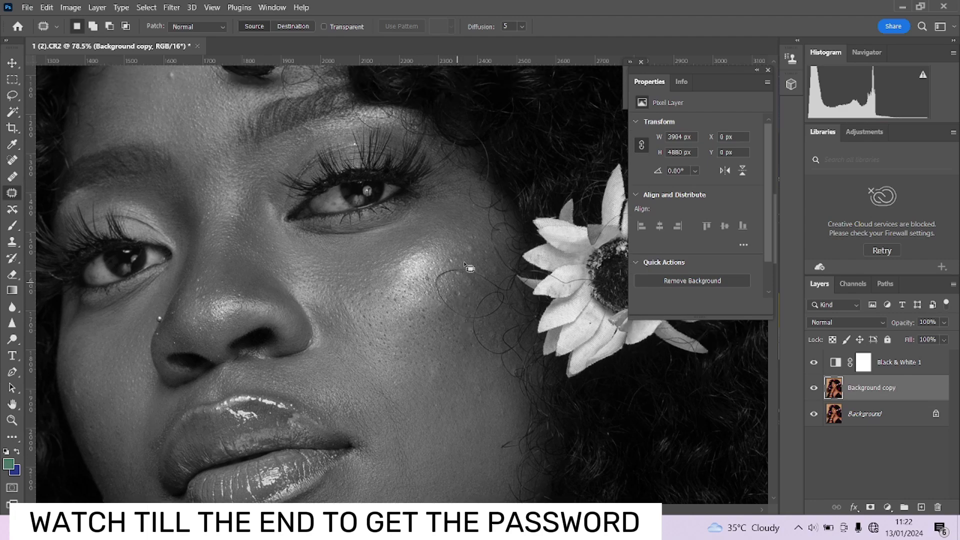
pyautogui.moveTo(474, 231)
pyautogui.mouseDown()
pyautogui.moveTo(474, 256)
pyautogui.moveTo(472, 234)
pyautogui.mouseUp()
pyautogui.hotkey('ctrl', 'd')
# Step: Try to patch out the curled stray hairs on the cheek beside the white flower, and undo the latest patches
pyautogui.moveTo(460, 303)
pyautogui.mouseDown()
pyautogui.moveTo(470, 299)
pyautogui.moveTo(450, 293)
pyautogui.moveTo(469, 289)
pyautogui.moveTo(452, 283)
pyautogui.mouseUp()
pyautogui.hotkey('ctrl', 'd')
pyautogui.scroll(-1, 464, 345)
pyautogui.scroll(-2, 469, 348)
pyautogui.moveTo(457, 315)
pyautogui.mouseDown()
pyautogui.moveTo(437, 311)
pyautogui.moveTo(460, 313)
pyautogui.mouseUp()
pyautogui.moveTo(467, 262)
pyautogui.mouseDown()
pyautogui.moveTo(461, 256)
pyautogui.moveTo(473, 270)
pyautogui.moveTo(454, 299)
pyautogui.mouseUp()
pyautogui.hotkey('ctrl', 'd')
pyautogui.moveTo(449, 215)
pyautogui.mouseDown()
pyautogui.moveTo(480, 223)
pyautogui.moveTo(484, 208)
pyautogui.moveTo(441, 218)
pyautogui.moveTo(432, 231)
pyautogui.moveTo(458, 248)
pyautogui.moveTo(453, 235)
pyautogui.moveTo(408, 226)
pyautogui.moveTo(400, 235)
pyautogui.moveTo(452, 195)
pyautogui.moveTo(444, 177)
pyautogui.mouseUp()
pyautogui.hotkey('ctrl', 'd')
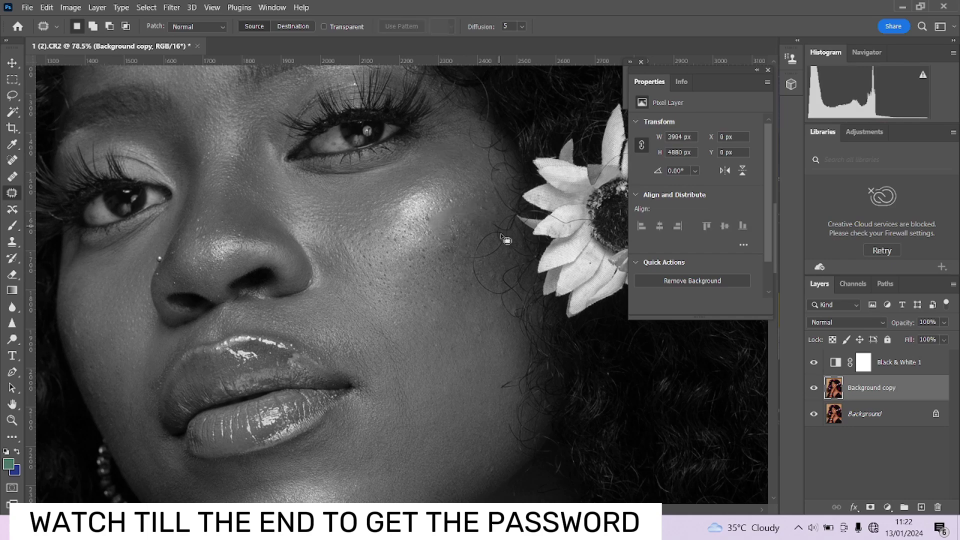
pyautogui.hotkey('ctrl', 'z')
pyautogui.hotkey('ctrl', 'z')
pyautogui.hotkey('ctrl', 'z')
pyautogui.hotkey('ctrl', 'z')
# Step: Paint out the curled stray hairs on the cheek near the white flower with the Spot Healing Brush at size 25
pyautogui.click(12, 164)
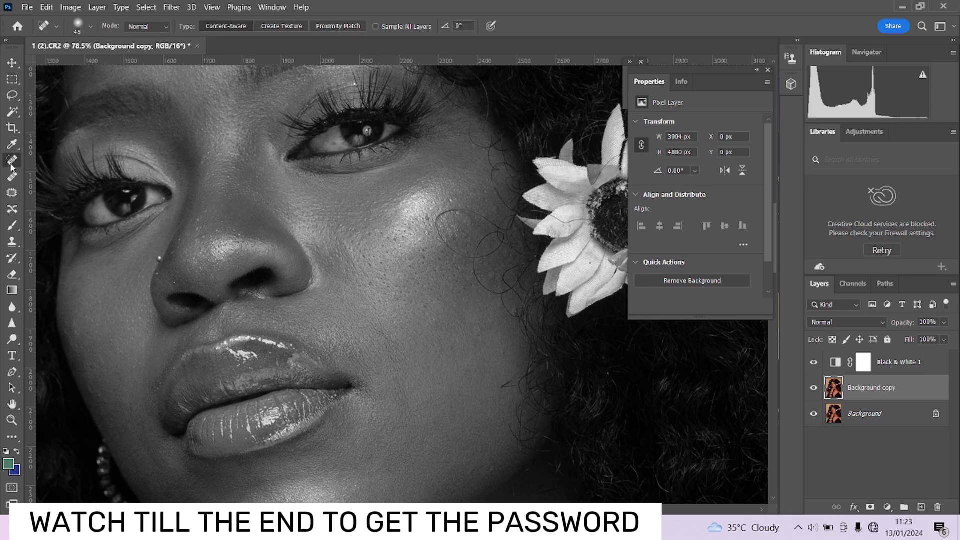
pyautogui.press('[')
pyautogui.press('[')
pyautogui.moveTo(447, 244)
pyautogui.mouseDown()
pyautogui.moveTo(442, 217)
pyautogui.moveTo(463, 213)
pyautogui.moveTo(495, 231)
pyautogui.moveTo(443, 212)
pyautogui.mouseUp()
pyautogui.click(814, 362)
pyautogui.click(814, 362)
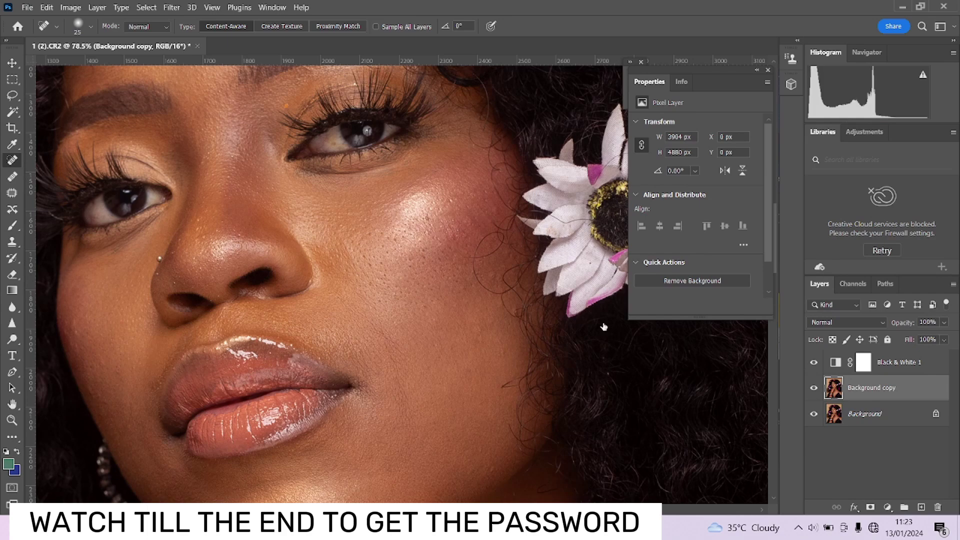
pyautogui.moveTo(477, 255)
pyautogui.mouseDown()
pyautogui.moveTo(501, 233)
pyautogui.moveTo(480, 245)
pyautogui.moveTo(475, 272)
pyautogui.moveTo(487, 287)
pyautogui.moveTo(516, 285)
pyautogui.moveTo(488, 291)
pyautogui.moveTo(515, 314)
pyautogui.mouseUp()
pyautogui.moveTo(494, 220); pyautogui.dragTo(525, 228)
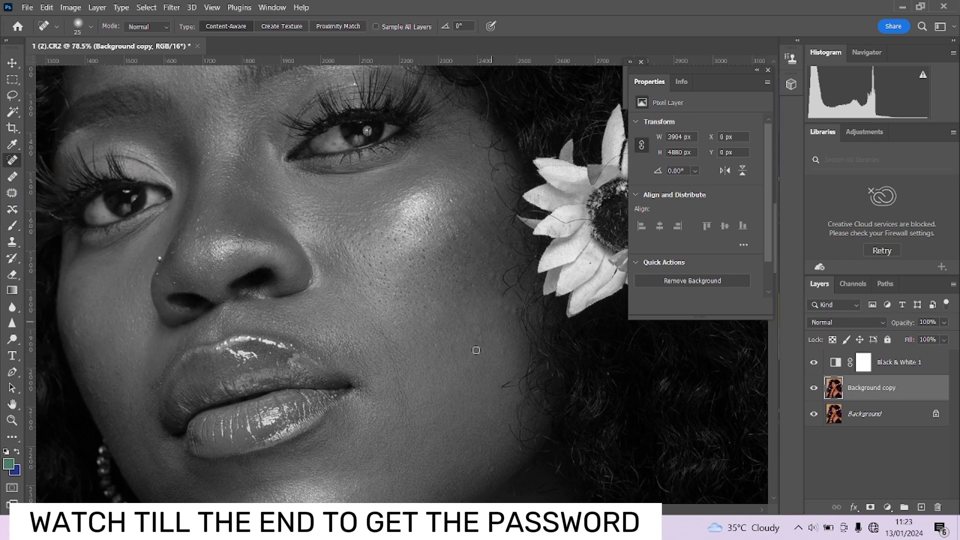
# Step: Heal the leftover stray hairs and marks along the edge of the cheek and jaw with the Spot Healing Brush
pyautogui.moveTo(499, 387); pyautogui.dragTo(503, 398)
pyautogui.scroll(-2, 505, 389)
pyautogui.scroll(2, 483, 300)
pyautogui.moveTo(501, 306); pyautogui.dragTo(514, 308)
pyautogui.scroll(-2, 478, 281)
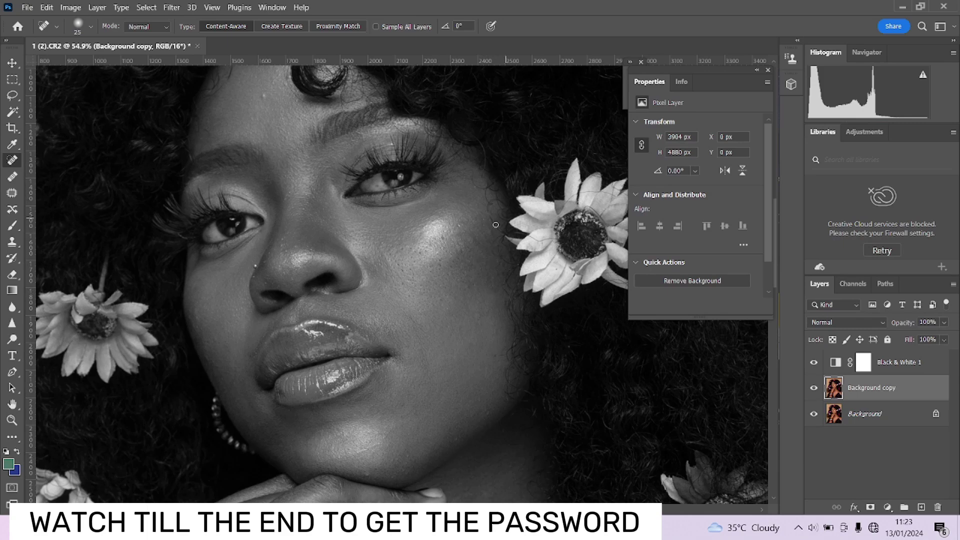
pyautogui.scroll(2, 490, 360)
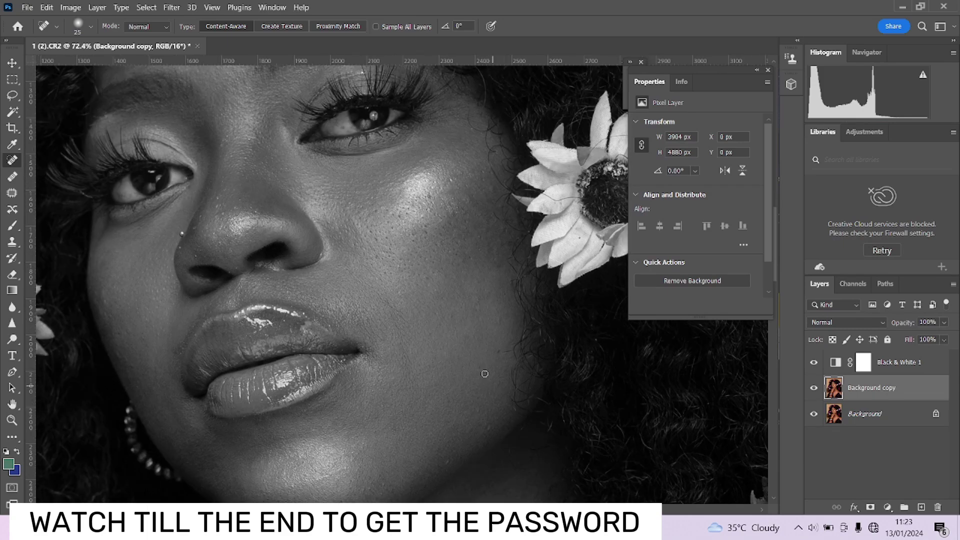
pyautogui.moveTo(486, 382); pyautogui.dragTo(437, 412)
pyautogui.moveTo(373, 348); pyautogui.dragTo(445, 268)
# Step: Heal the small specks on the nose and forehead and the mark on the lower jawline
pyautogui.moveTo(325, 328); pyautogui.dragTo(392, 450)
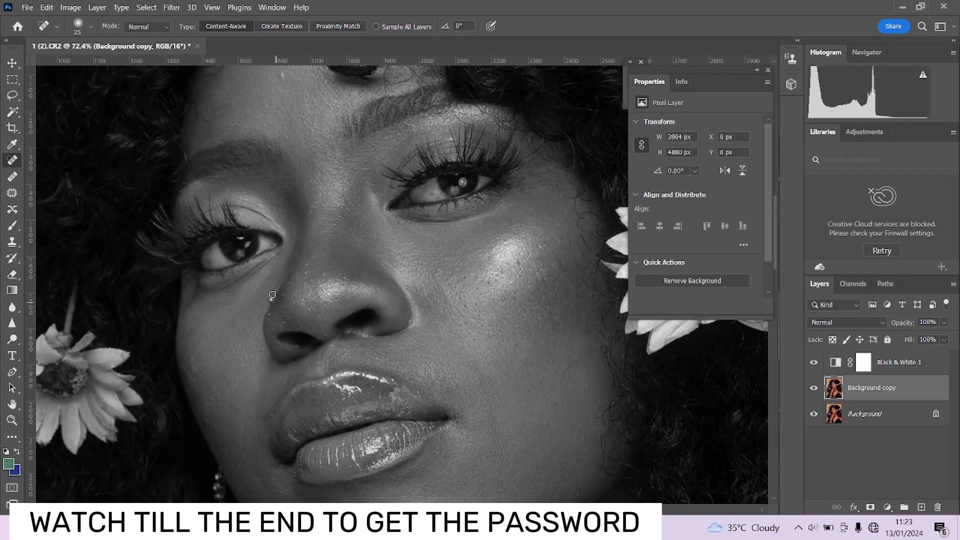
pyautogui.scroll(2, 271, 298)
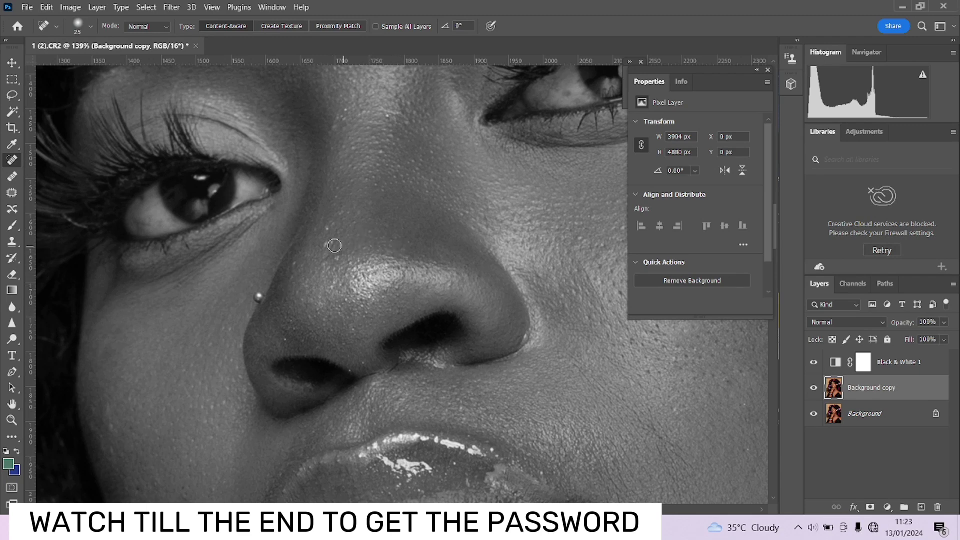
pyautogui.click(326, 227)
pyautogui.scroll(3, 346, 258)
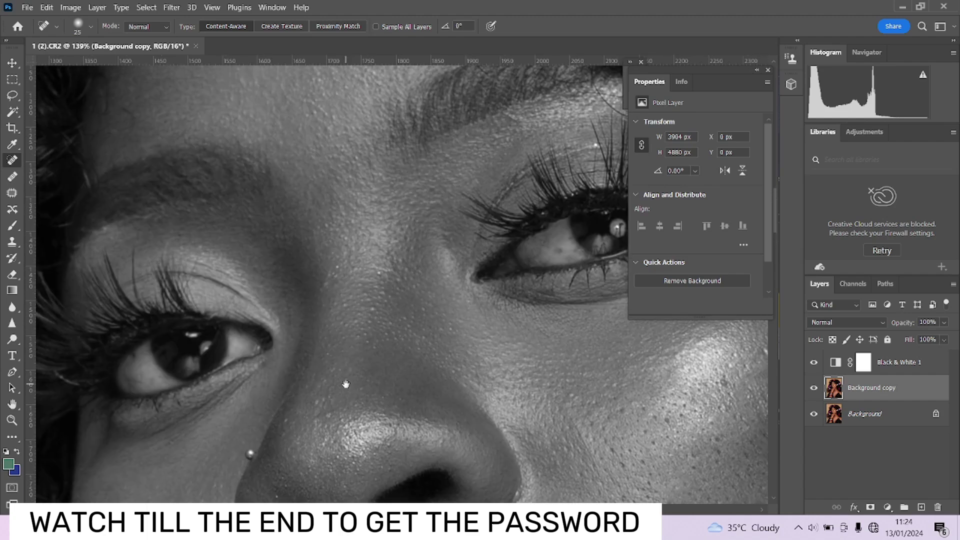
pyautogui.scroll(-4, 365, 337)
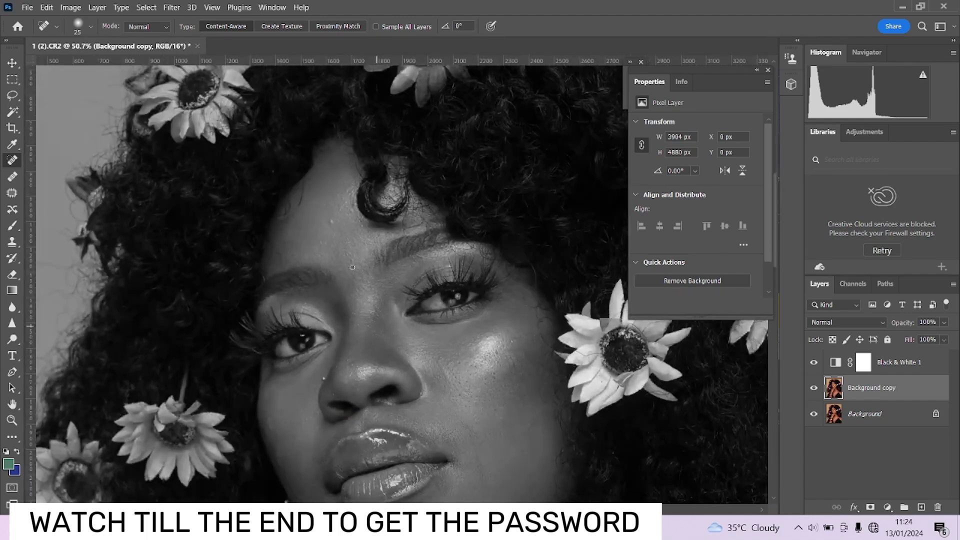
pyautogui.scroll(3, 323, 204)
pyautogui.moveTo(382, 381); pyautogui.dragTo(317, 345)
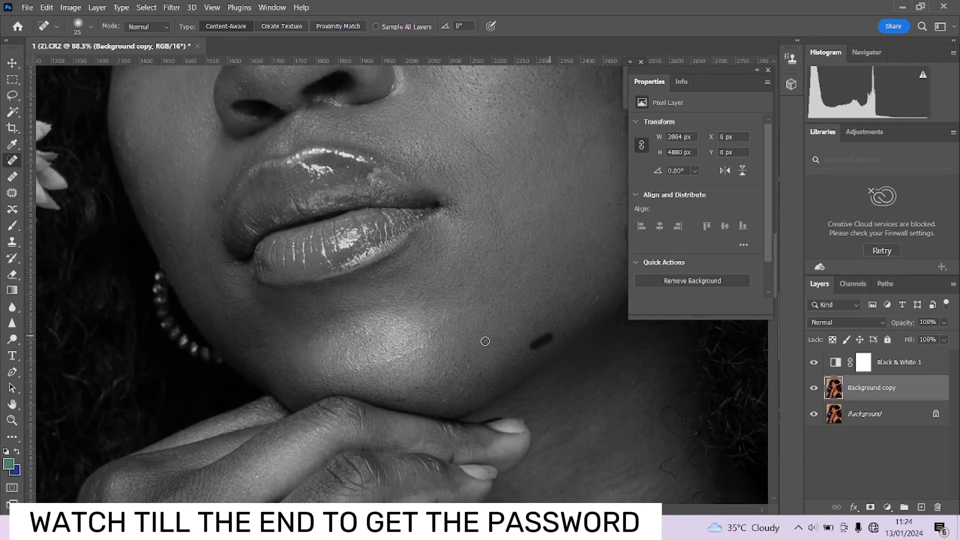
# Step: Heal the small blemishes on the forearm and chest with the Spot Healing Brush, enlarging the brush to size 29
pyautogui.scroll(-6, 510, 343)
pyautogui.moveTo(504, 298); pyautogui.dragTo(394, 218)
pyautogui.scroll(4, 393, 219)
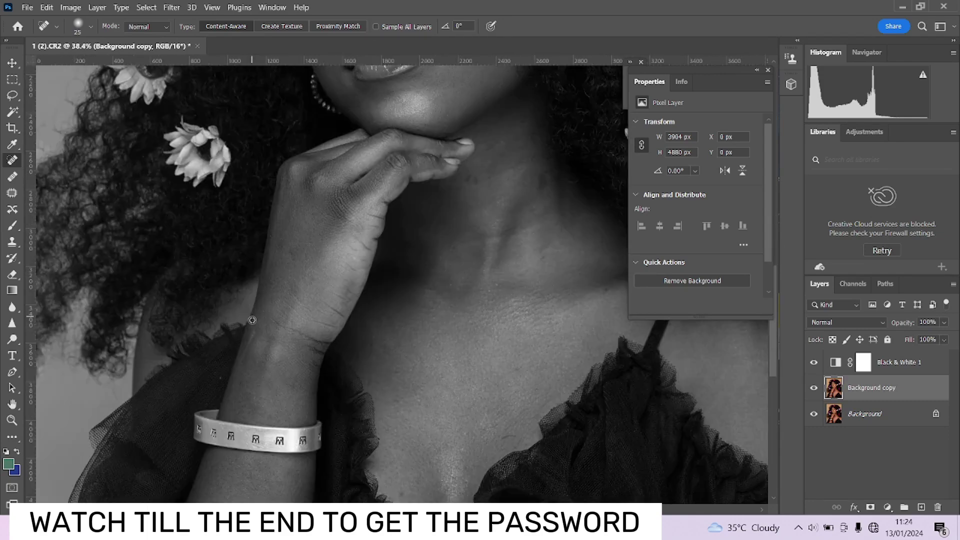
pyautogui.scroll(2, 426, 348)
pyautogui.moveTo(427, 348); pyautogui.dragTo(448, 242)
pyautogui.moveTo(290, 291); pyautogui.dragTo(420, 262)
pyautogui.scroll(3, 511, 421)
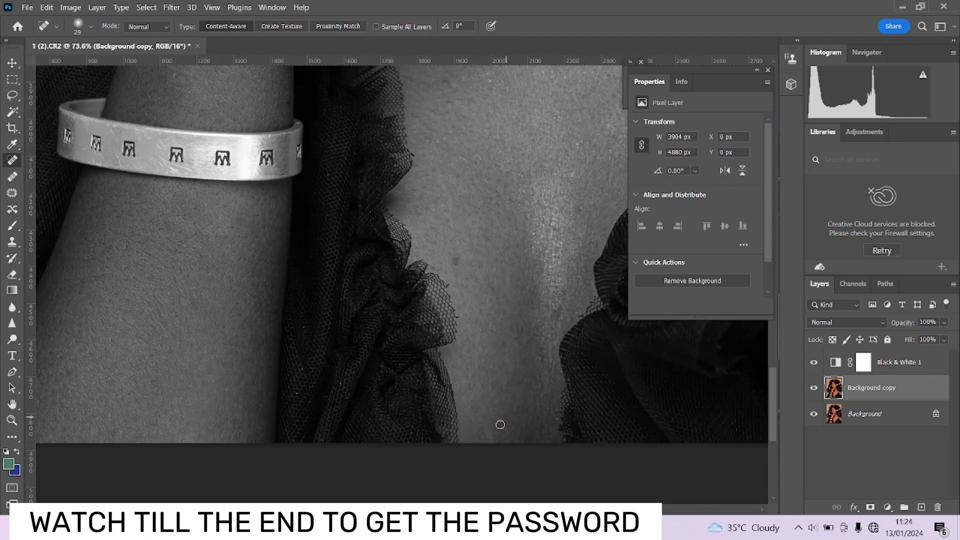
# Step: Delete the Black & White adjustment layer, leaving the healed background copy above the original
pyautogui.scroll(-3, 498, 420)
pyautogui.scroll(-3, 482, 413)
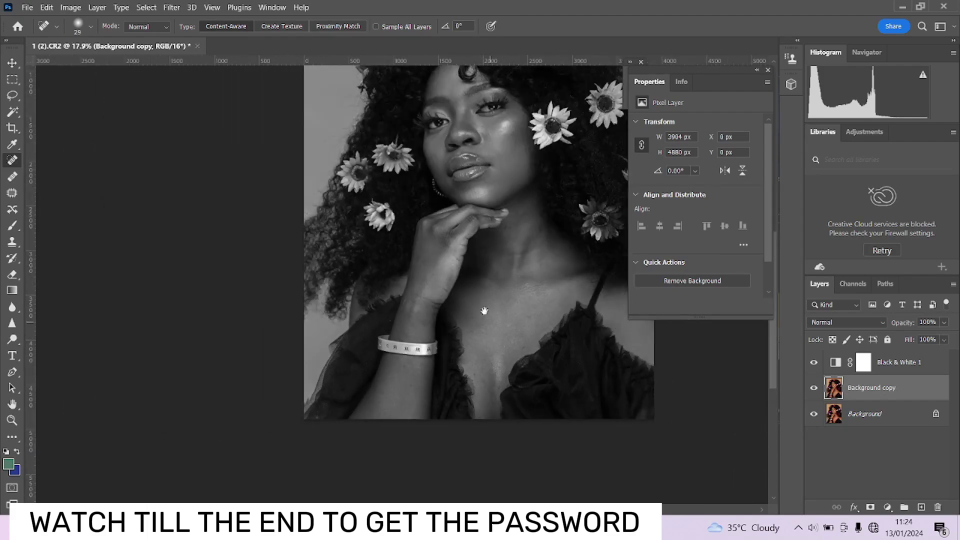
pyautogui.click(946, 364)
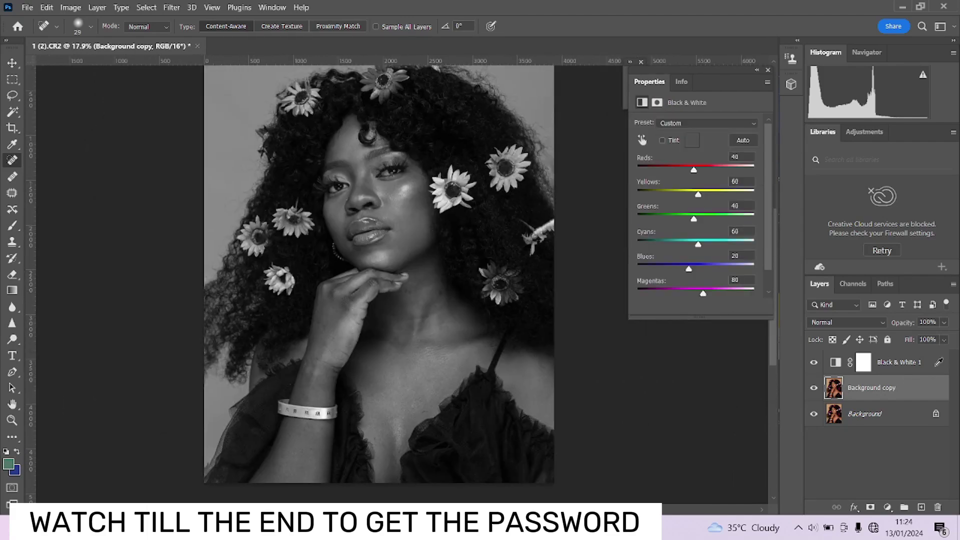
pyautogui.click(939, 506)
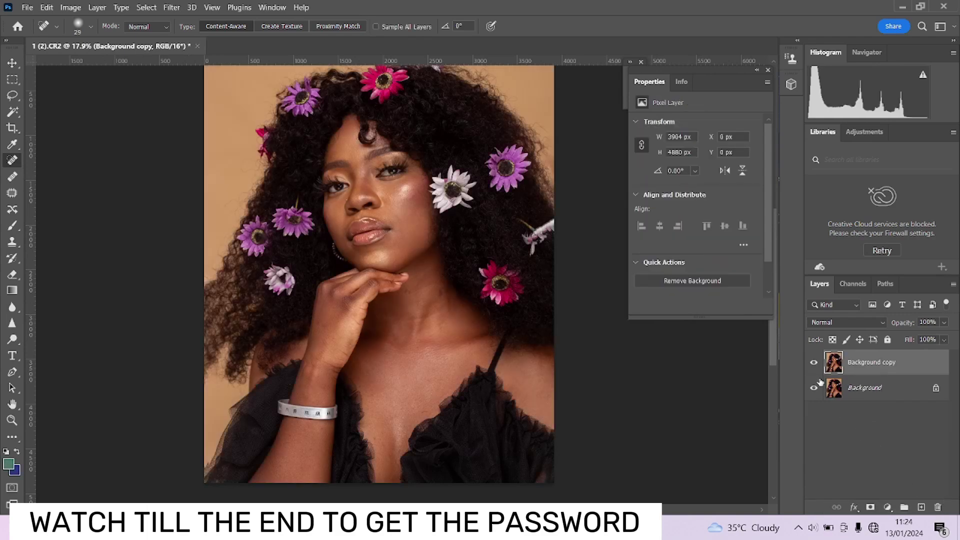
pyautogui.scroll(2, 409, 195)
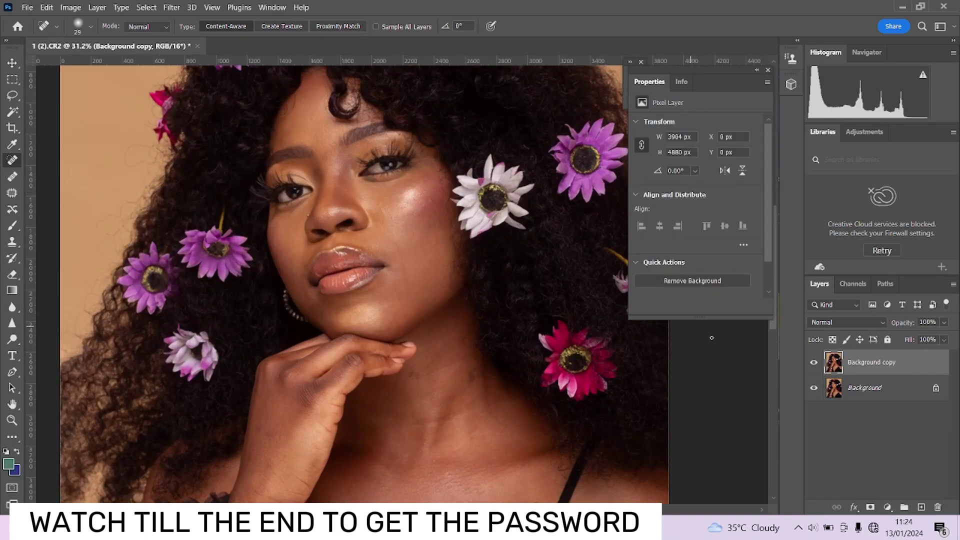
# Step: Compare the healed copy with the original, and flatten the image into a single background layer
pyautogui.click(814, 363)
pyautogui.click(814, 364)
pyautogui.scroll(2, 304, 178)
pyautogui.scroll(-3, 365, 212)
pyautogui.scroll(-2, 365, 212)
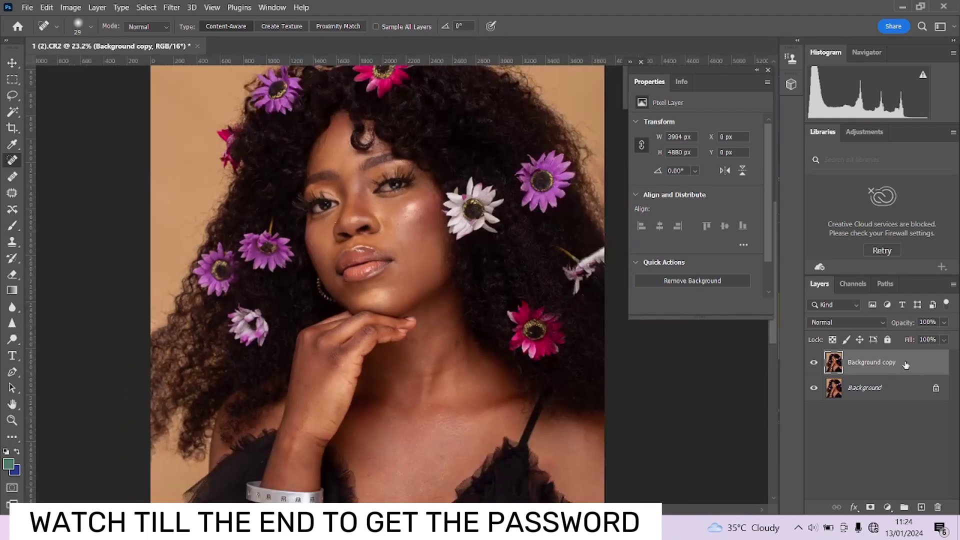
pyautogui.rightClick(914, 385)
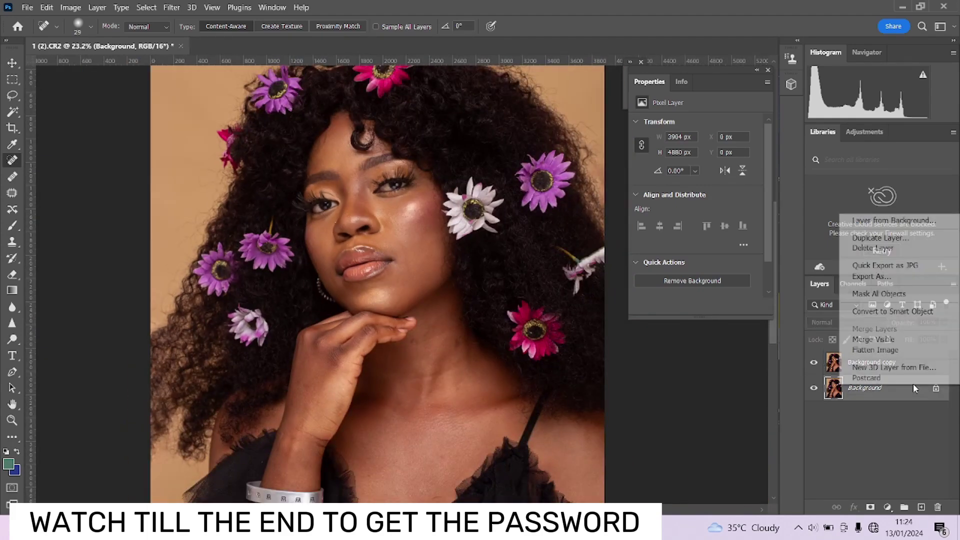
pyautogui.click(880, 350)
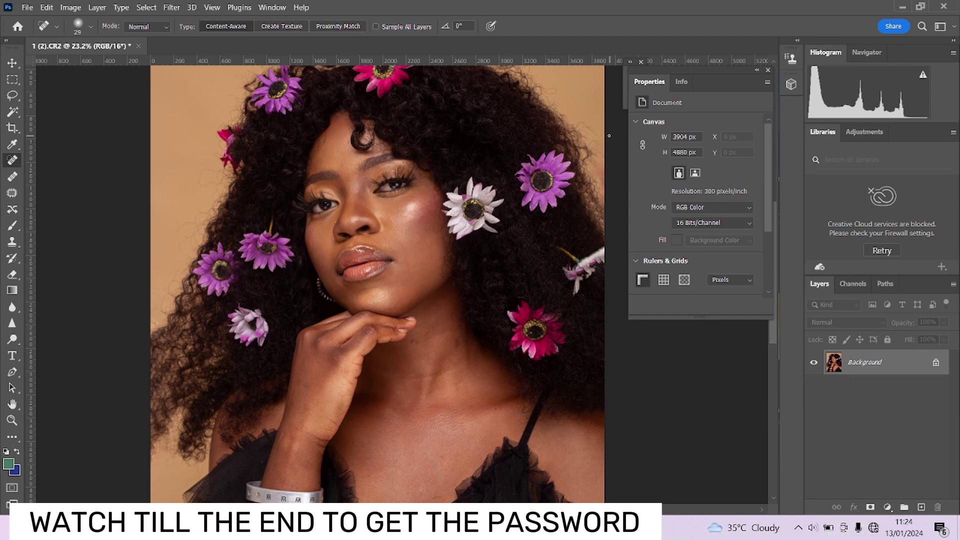
# Step: Start recording a new action named retouch in the HIGH END AUTOMATED RETOUCHING action set
pyautogui.click(768, 70)
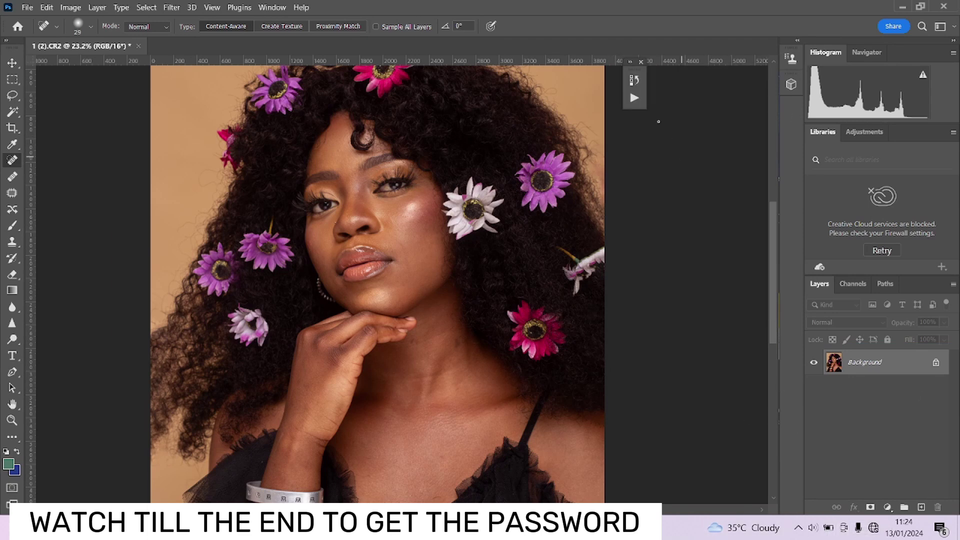
pyautogui.moveTo(629, 68); pyautogui.dragTo(751, 76)
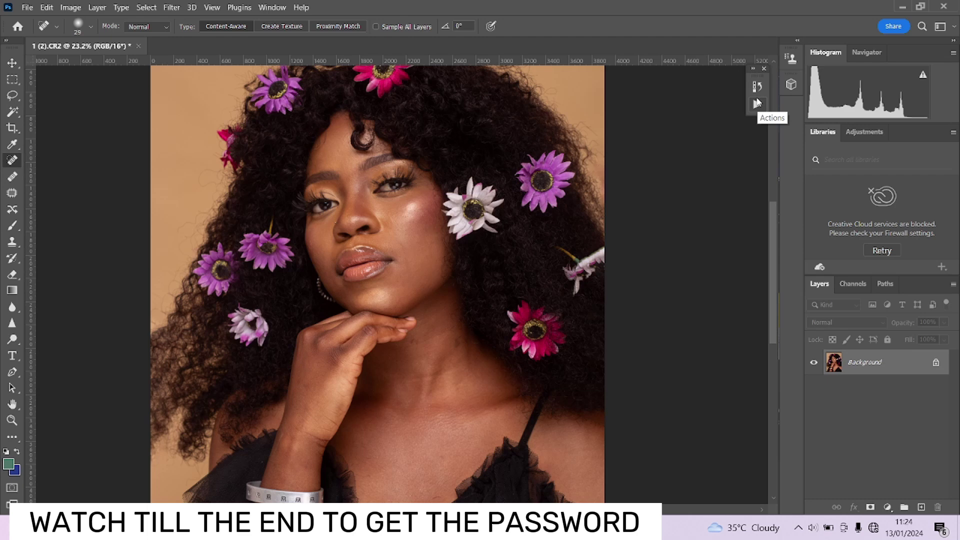
pyautogui.click(758, 104)
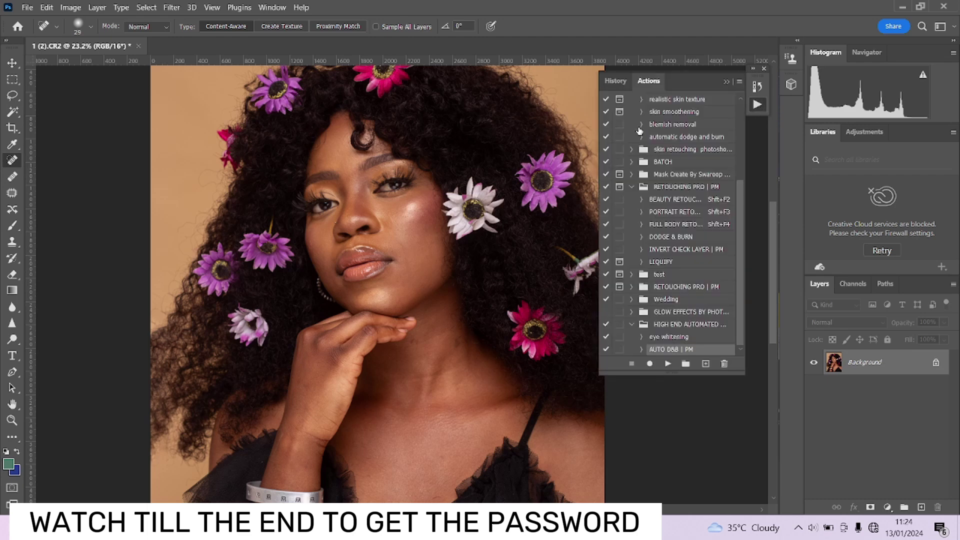
pyautogui.click(706, 365)
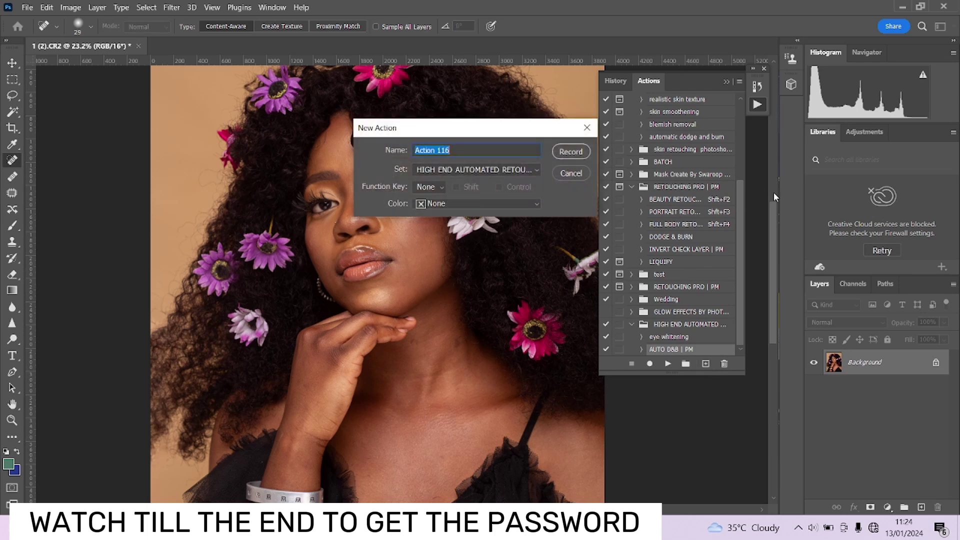
pyautogui.write('retouc')
pyautogui.click(565, 152)
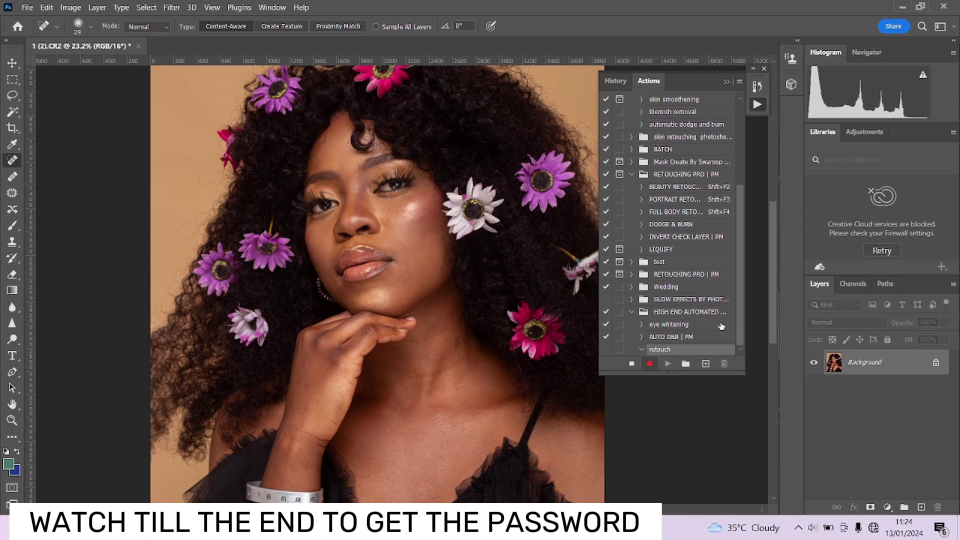
# Step: Duplicate the background layer twice and rename the lower copy smoothnes
pyautogui.hotkey('ctrl', 'j')
pyautogui.hotkey('ctrl', 'j')
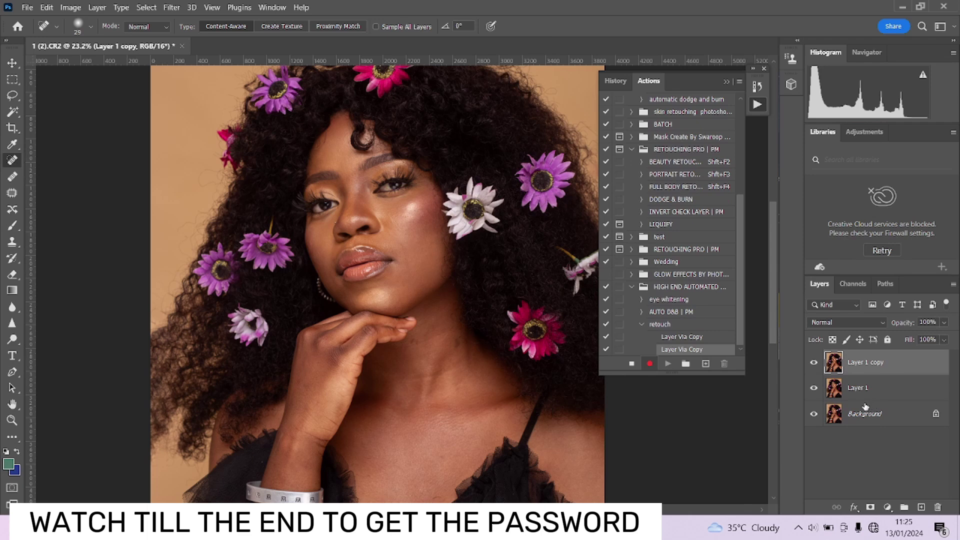
pyautogui.doubleClick(858, 388)
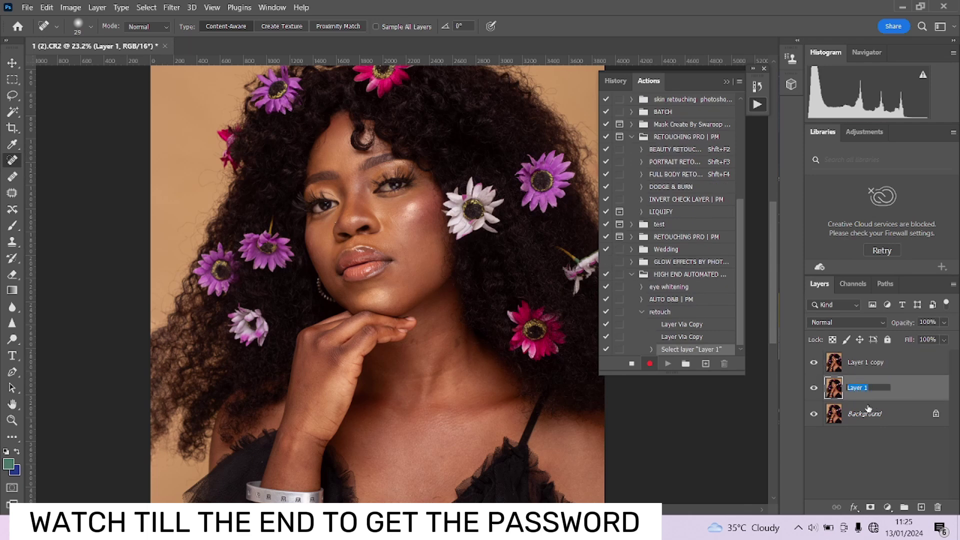
pyautogui.write('smoothnes')
# Step: Rename the upper background copy body texture
pyautogui.doubleClick(862, 362)
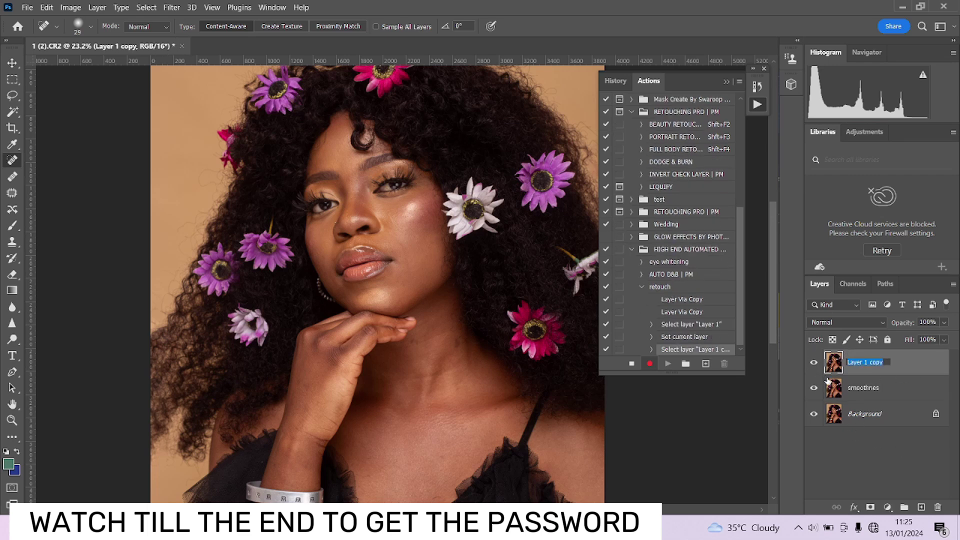
pyautogui.write('body texture')
pyautogui.press('Return')
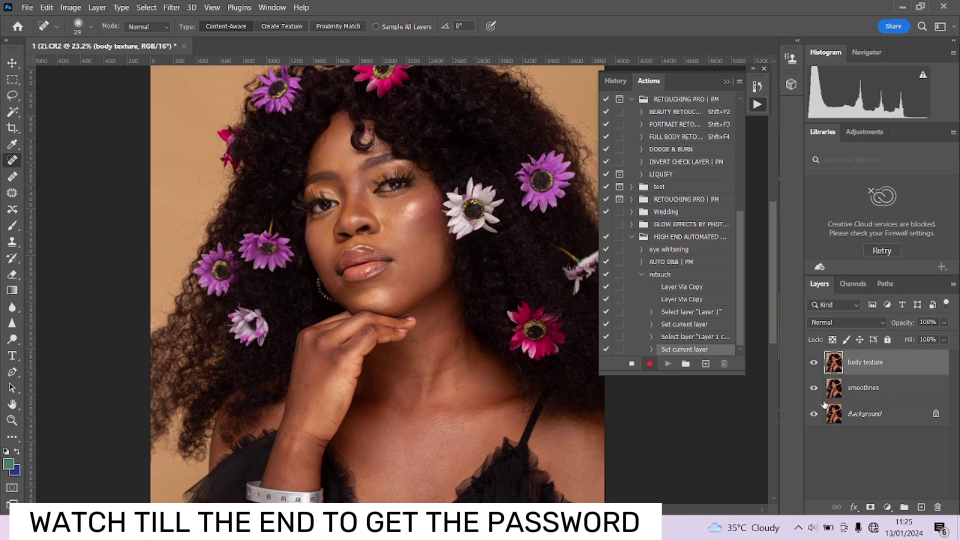
# Step: Hide the body texture layer and apply a Gaussian Blur with a 5-pixel radius to the smoothnes layer
pyautogui.click(814, 364)
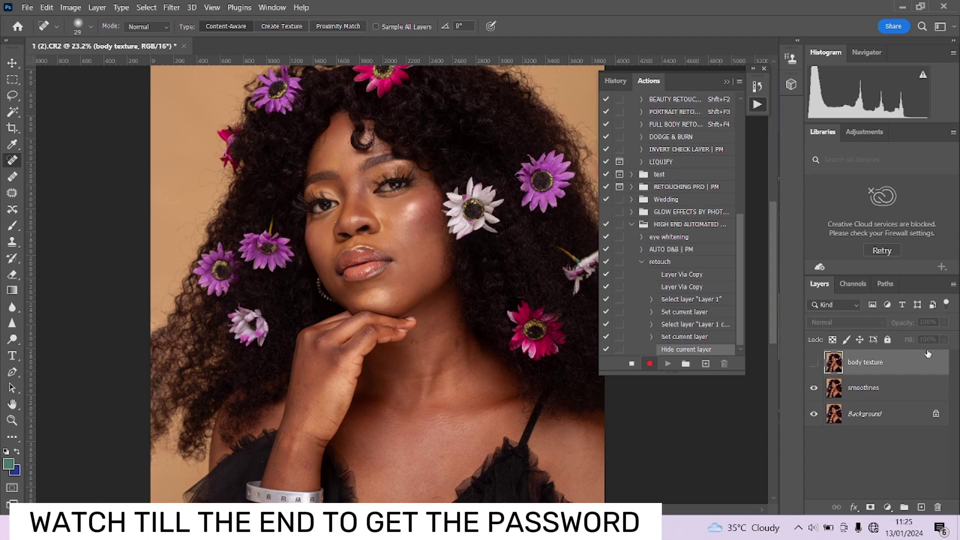
pyautogui.click(906, 396)
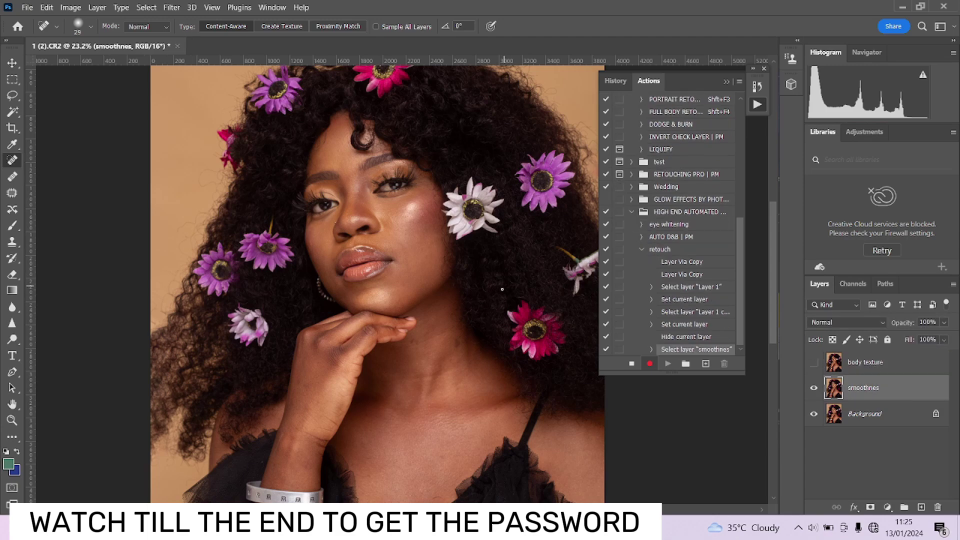
pyautogui.click(171, 7)
pyautogui.moveTo(179, 158)
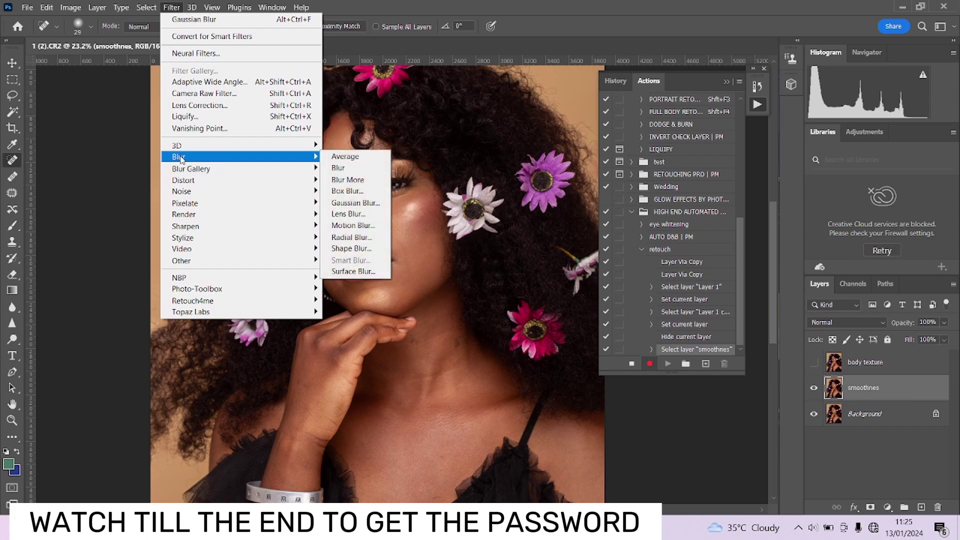
pyautogui.click(375, 203)
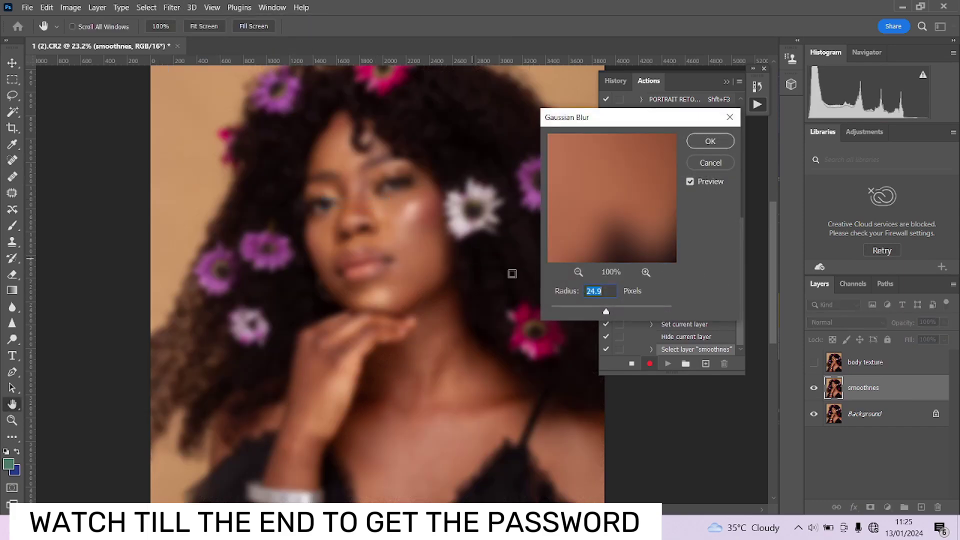
pyautogui.moveTo(581, 310); pyautogui.dragTo(529, 309)
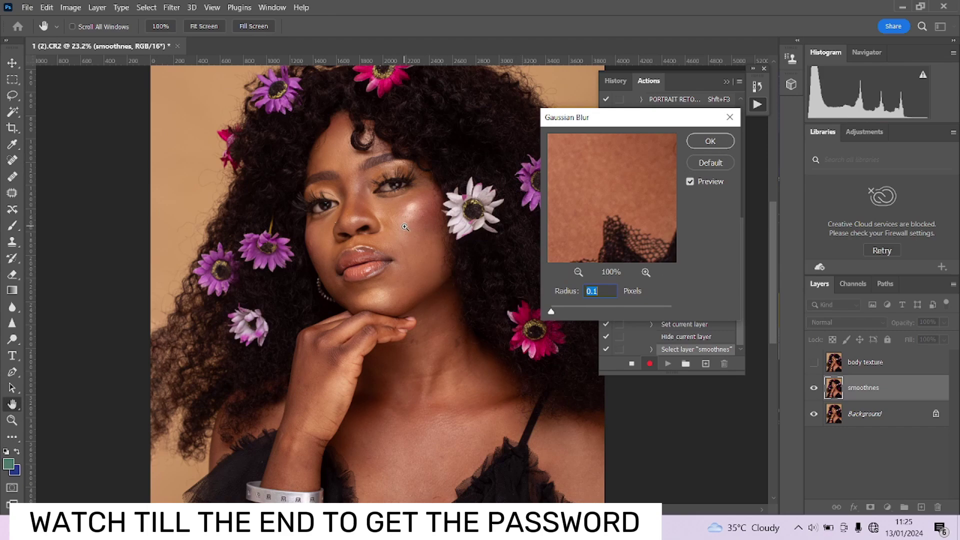
pyautogui.keyDown('ctrl'); pyautogui.click(383, 210); pyautogui.keyUp('ctrl')
pyautogui.keyDown('ctrl'); pyautogui.click(382, 210); pyautogui.keyUp('ctrl')
pyautogui.keyDown('ctrl'); pyautogui.click(383, 210); pyautogui.keyUp('ctrl')
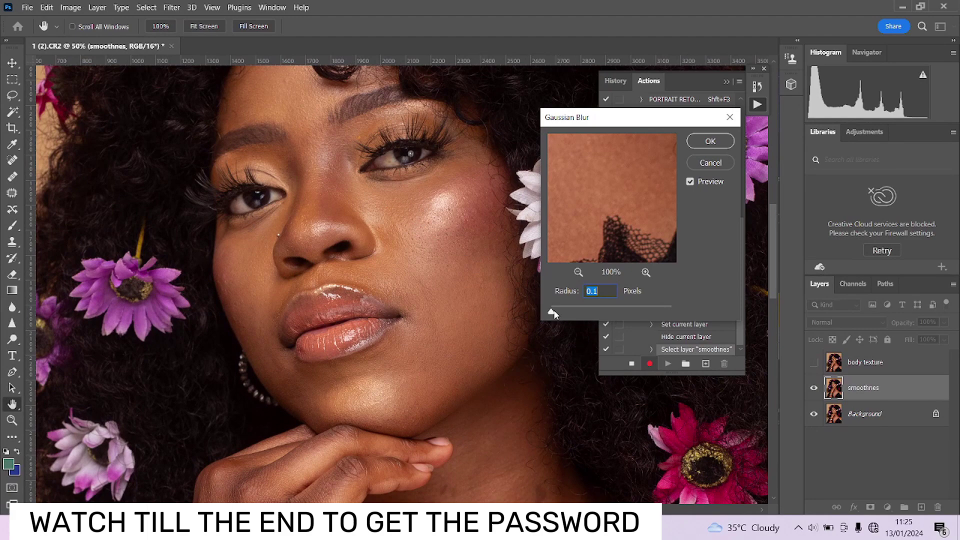
pyautogui.moveTo(553, 312); pyautogui.dragTo(573, 312)
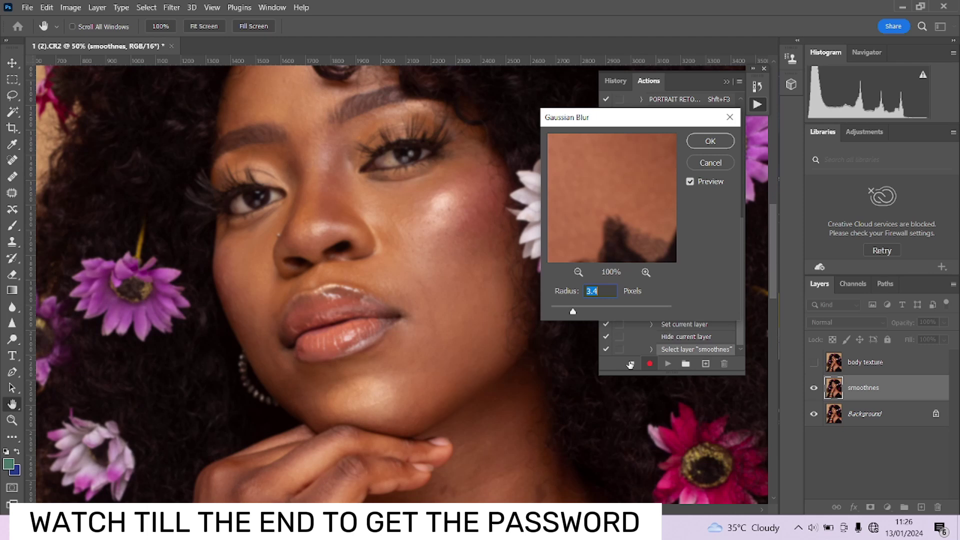
pyautogui.write('5')
pyautogui.click(710, 141)
# Step: Show the body texture layer and use Apply Image on it with the smoothnes layer, Subtract blending, scale 2 and offset 128
pyautogui.click(817, 365)
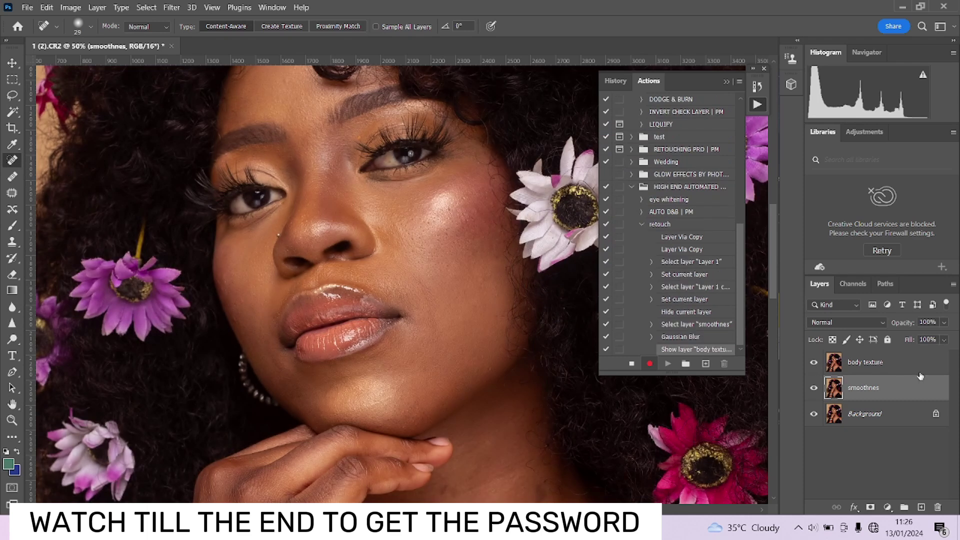
pyautogui.click(902, 371)
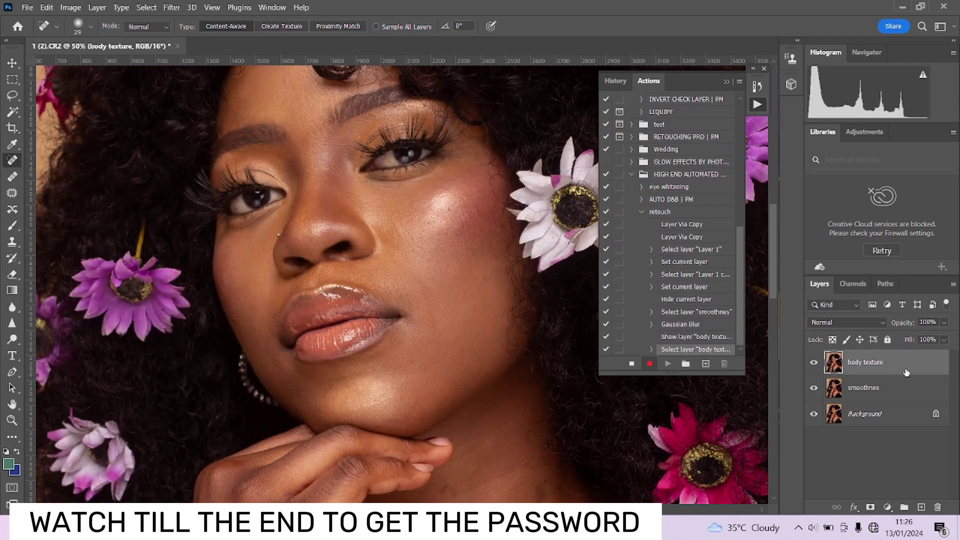
pyautogui.click(71, 7)
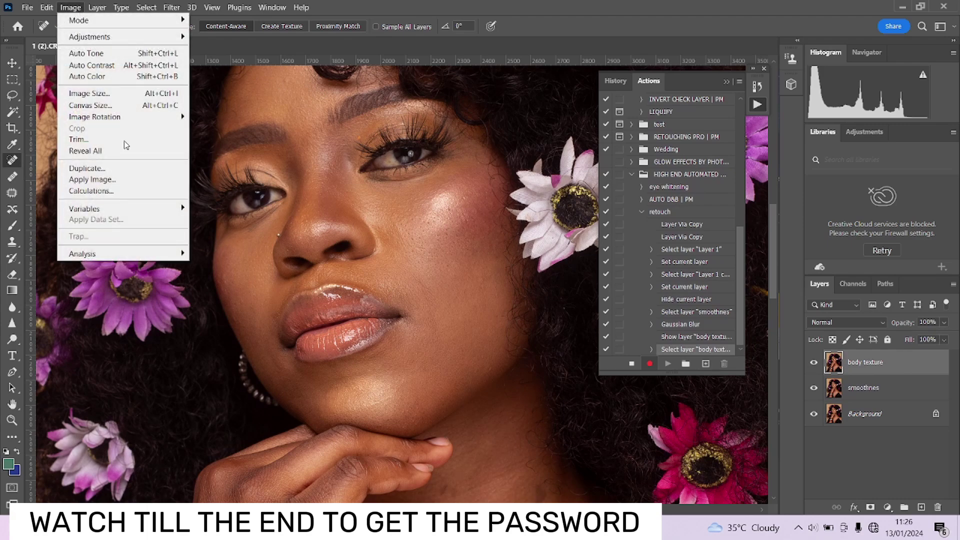
pyautogui.click(120, 179)
pyautogui.click(425, 140)
pyautogui.click(418, 188)
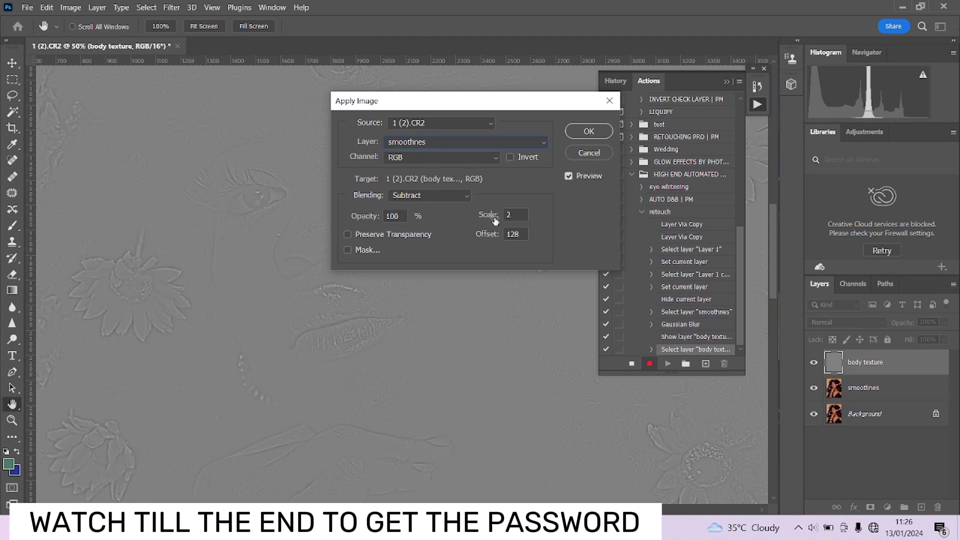
pyautogui.click(589, 131)
pyautogui.press('j')
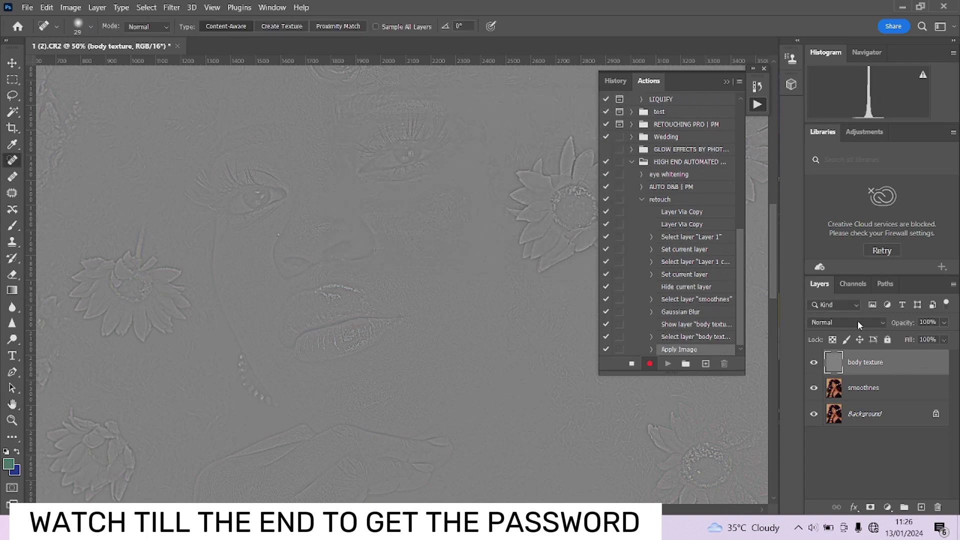
# Step: Set the body texture layer's blend mode to Linear Light and check both separation layers by toggling their visibility
pyautogui.click(857, 323)
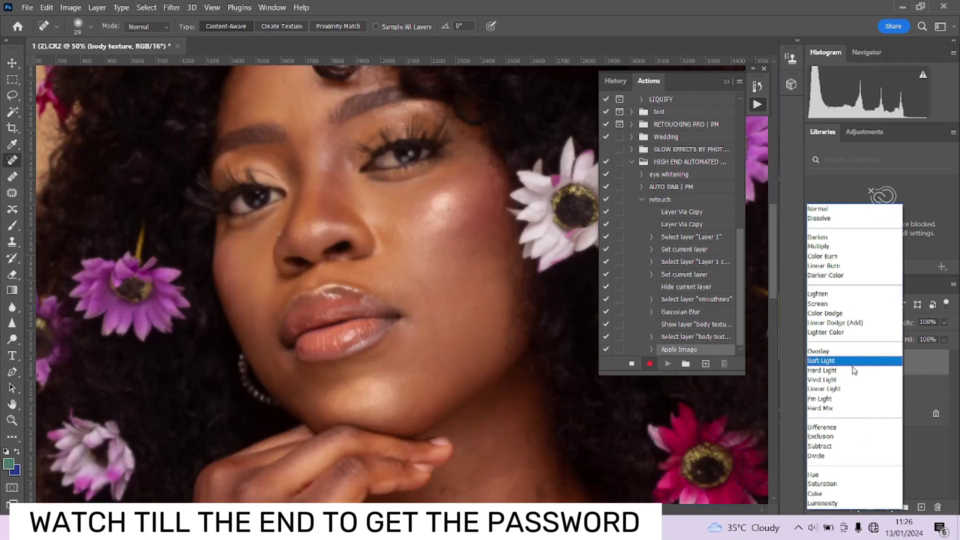
pyautogui.click(850, 389)
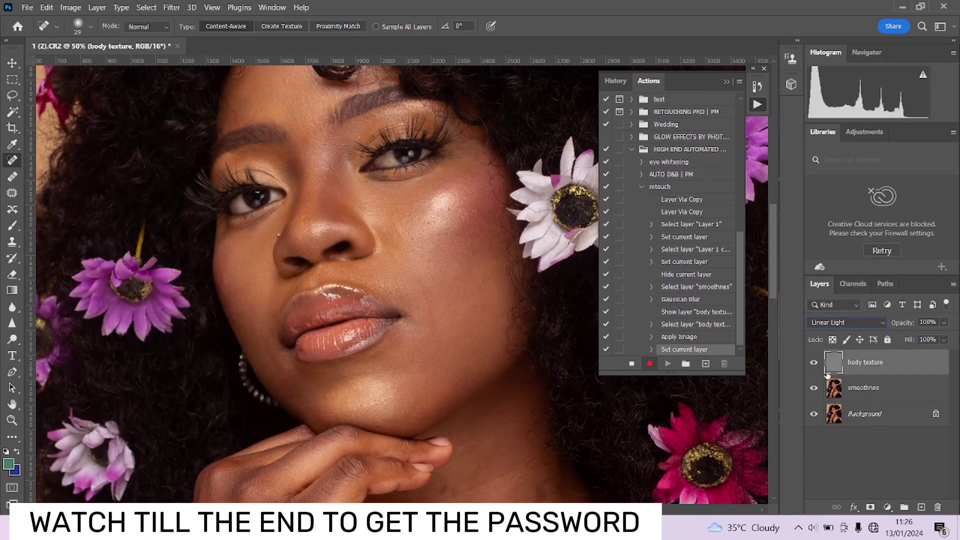
pyautogui.click(814, 388)
pyautogui.click(814, 388)
pyautogui.click(815, 362)
pyautogui.click(814, 362)
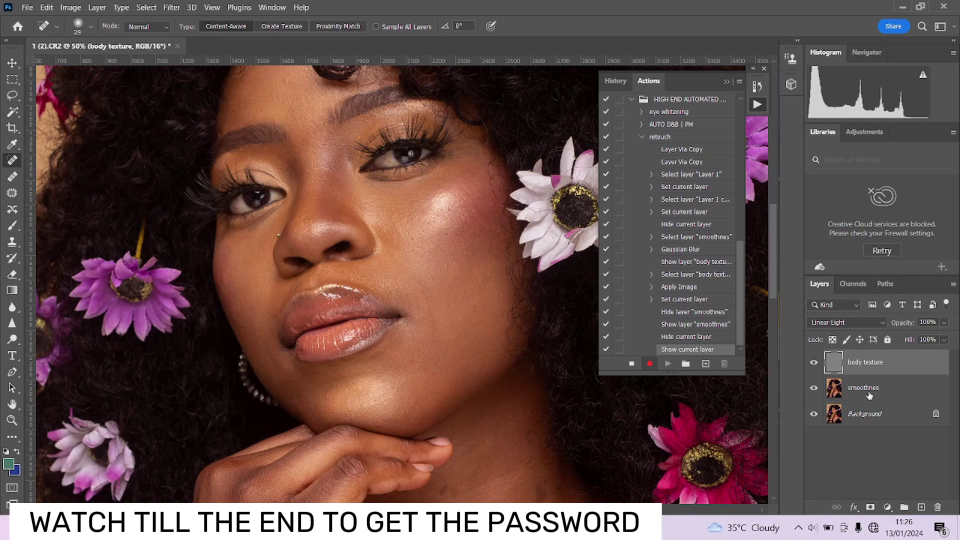
# Step: Group the body texture and smoothnes layers, and compare the image with the group hidden and shown
pyautogui.click(909, 390)
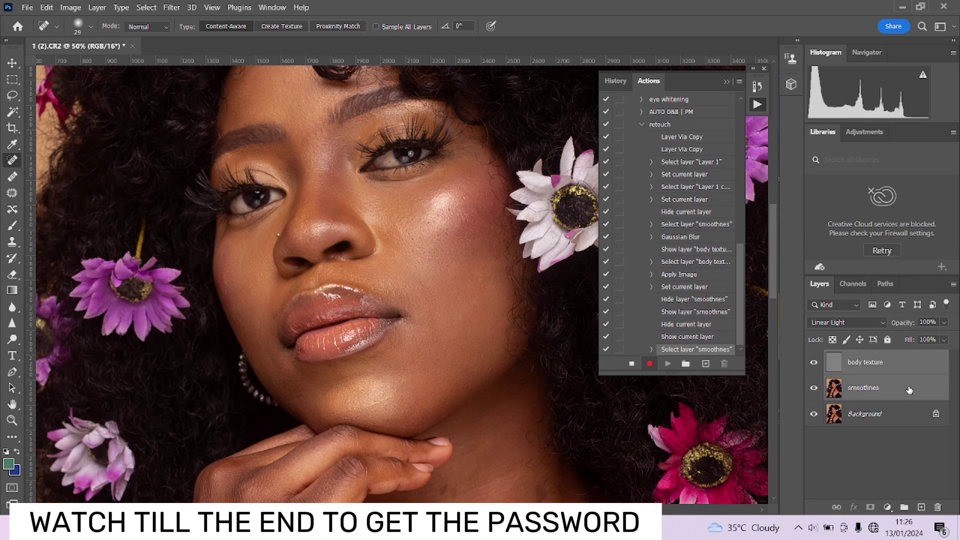
pyautogui.hotkey('ctrl', 'g')
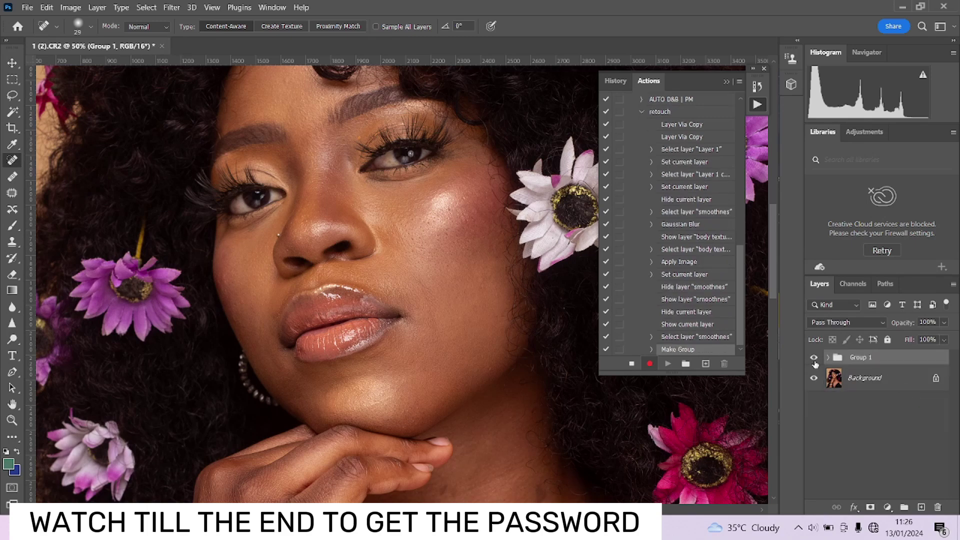
pyautogui.click(815, 360)
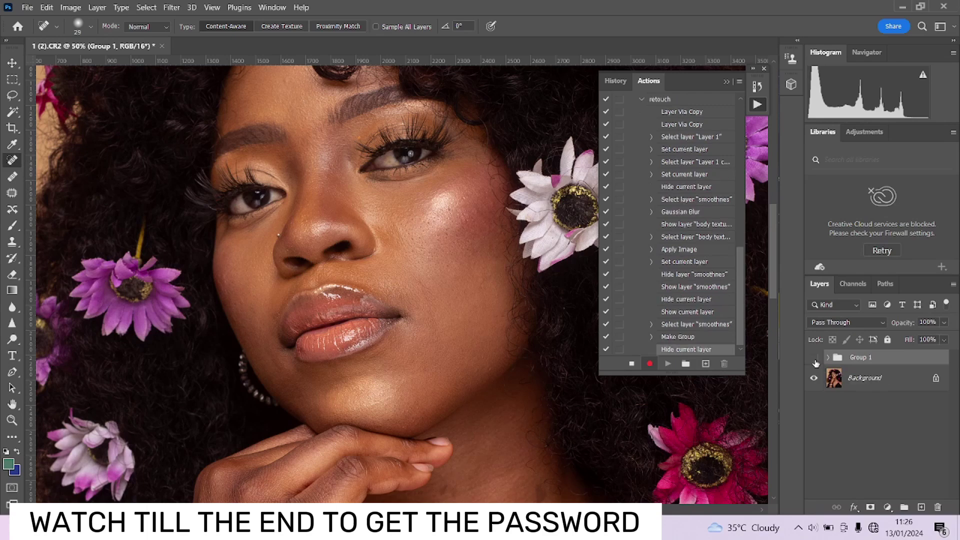
pyautogui.click(816, 360)
pyautogui.click(815, 360)
pyautogui.click(815, 360)
pyautogui.click(815, 360)
pyautogui.click(815, 360)
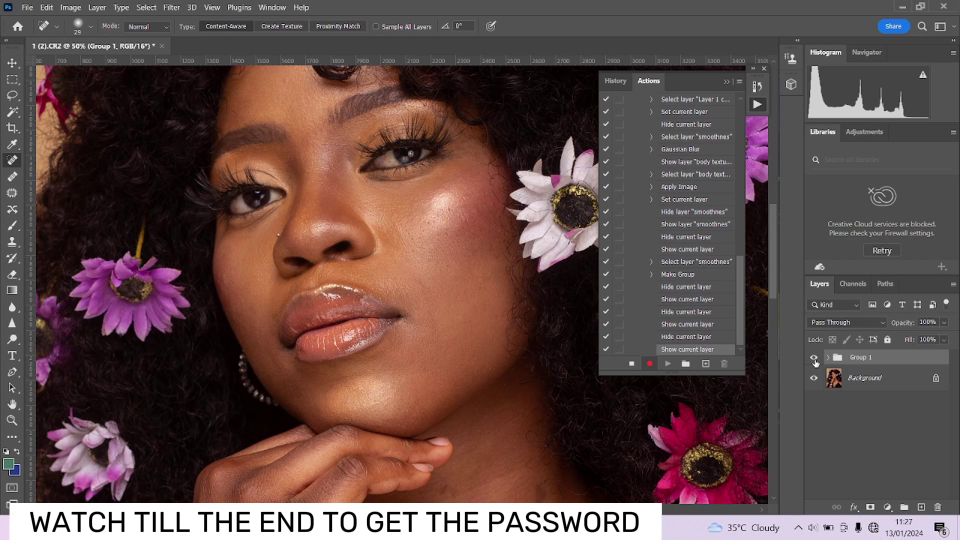
# Step: Duplicate the smoothnes layer inside the group and convert the copy to a smart object
pyautogui.click(829, 358)
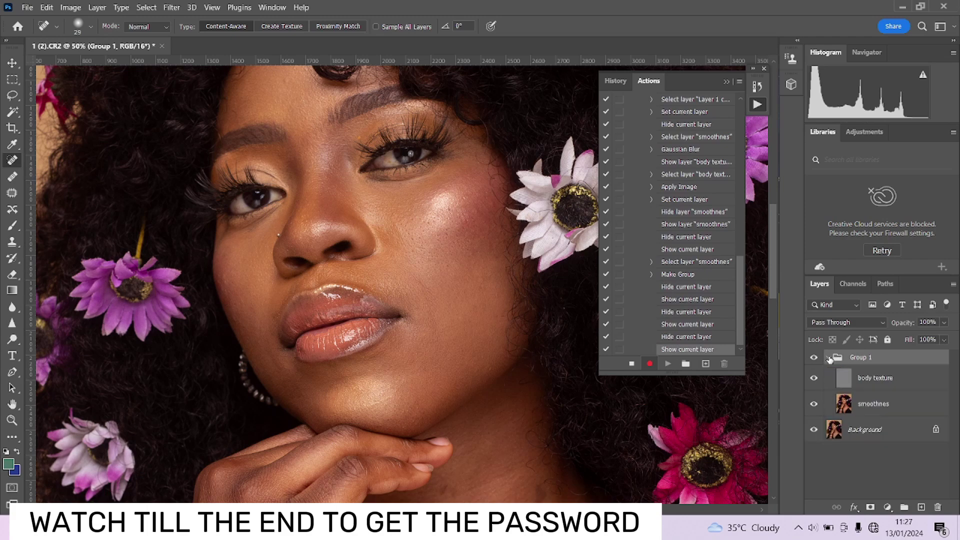
pyautogui.click(904, 406)
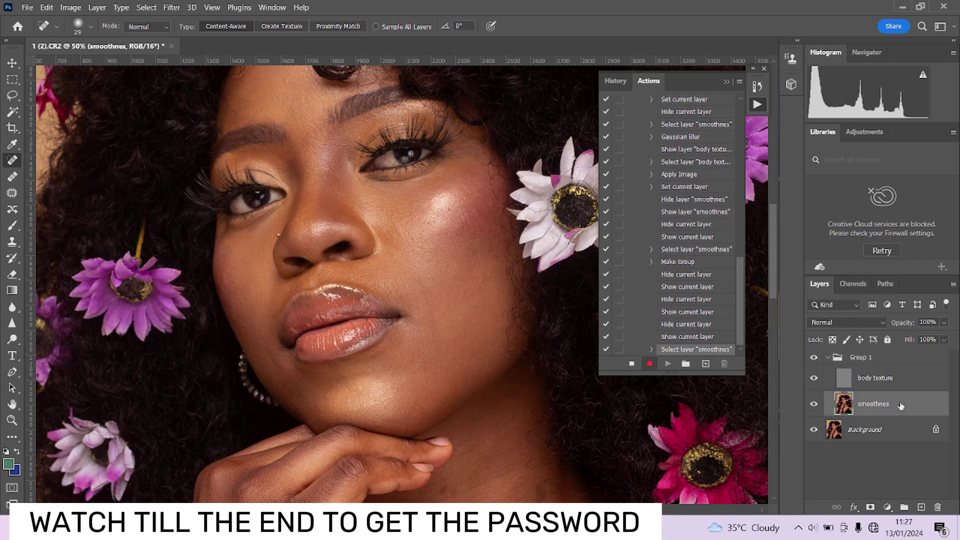
pyautogui.hotkey('ctrl', 'j')
pyautogui.rightClick(920, 407)
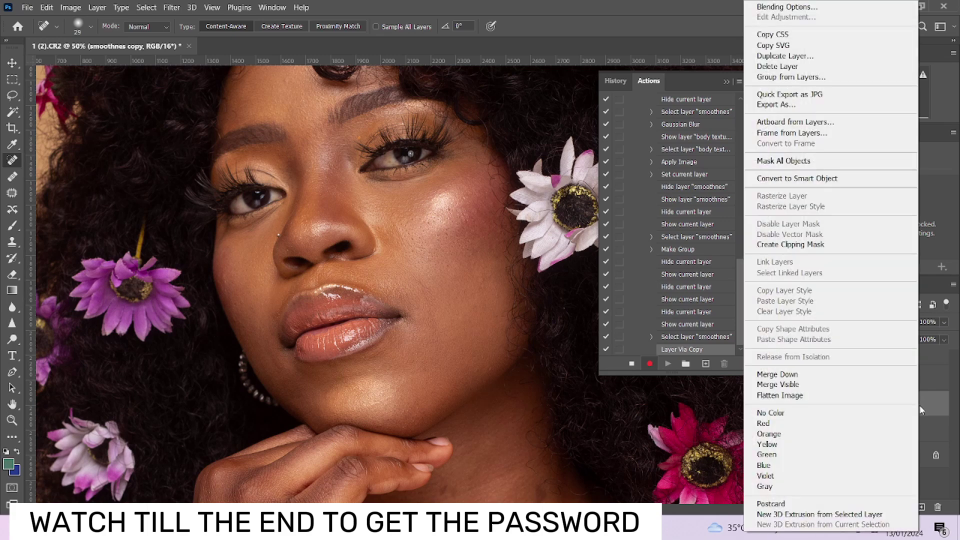
pyautogui.click(797, 178)
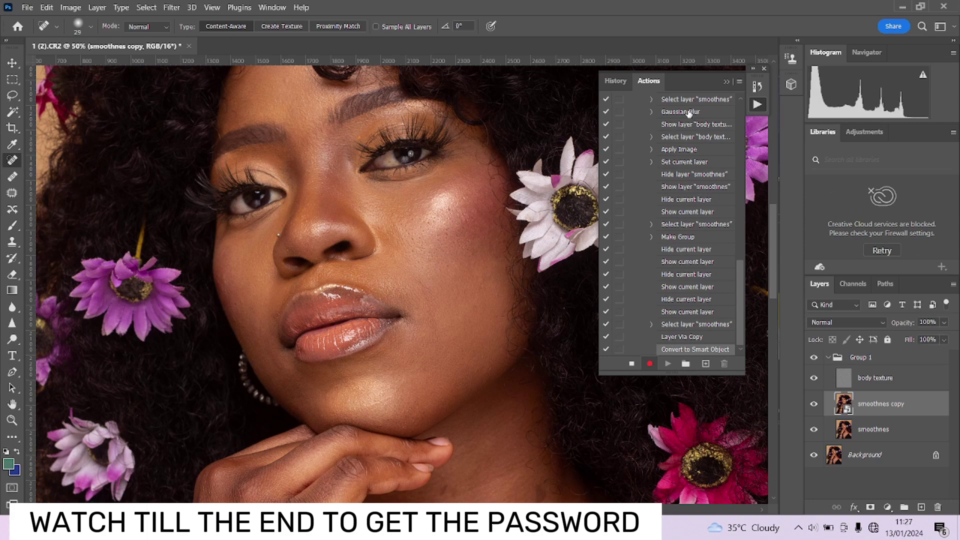
# Step: Apply a Gaussian Blur smart filter with a 22-pixel radius to the smoothnes copy layer
pyautogui.click(172, 7)
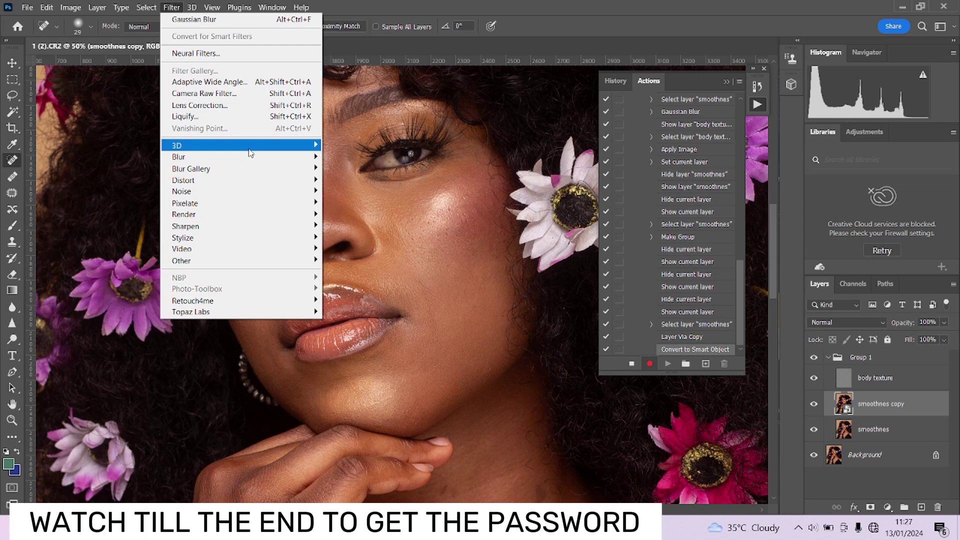
pyautogui.moveTo(247, 159)
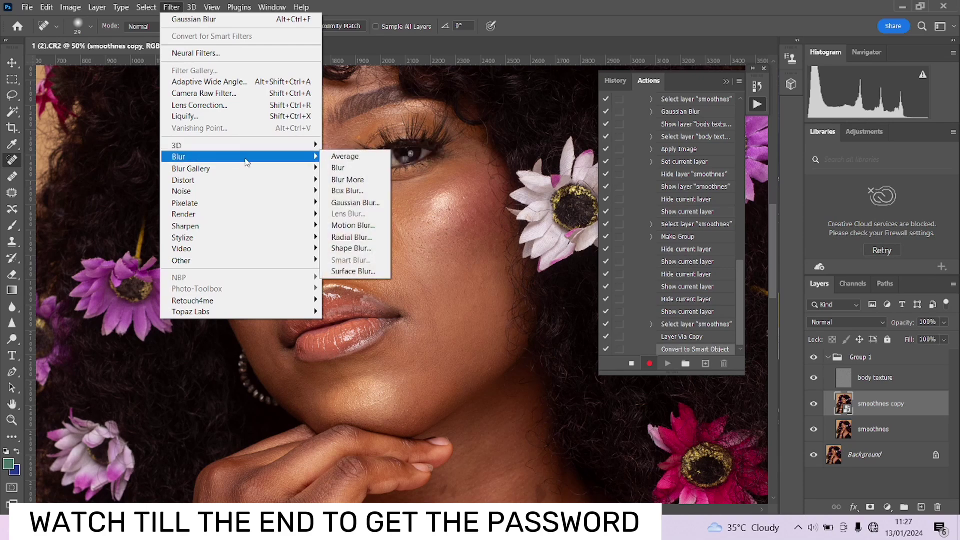
pyautogui.click(364, 207)
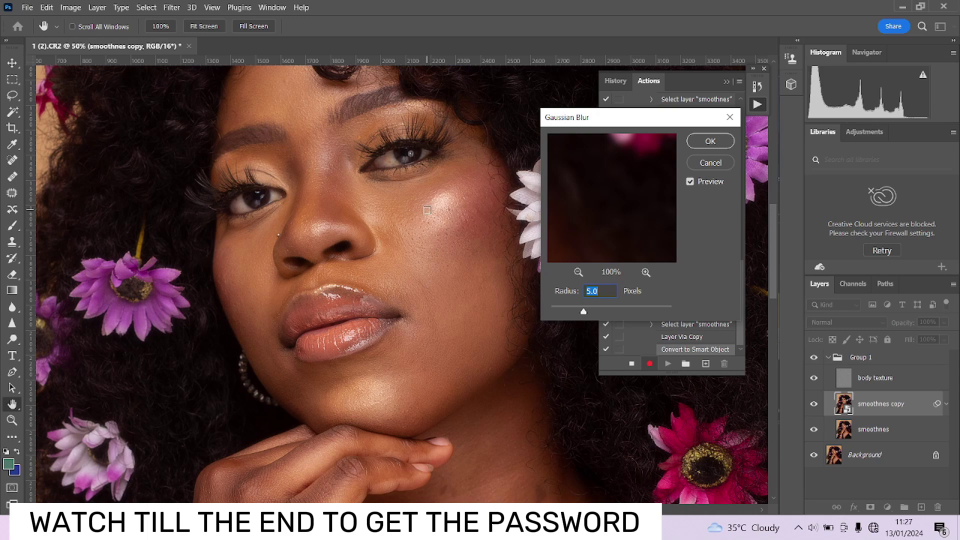
pyautogui.write('24')
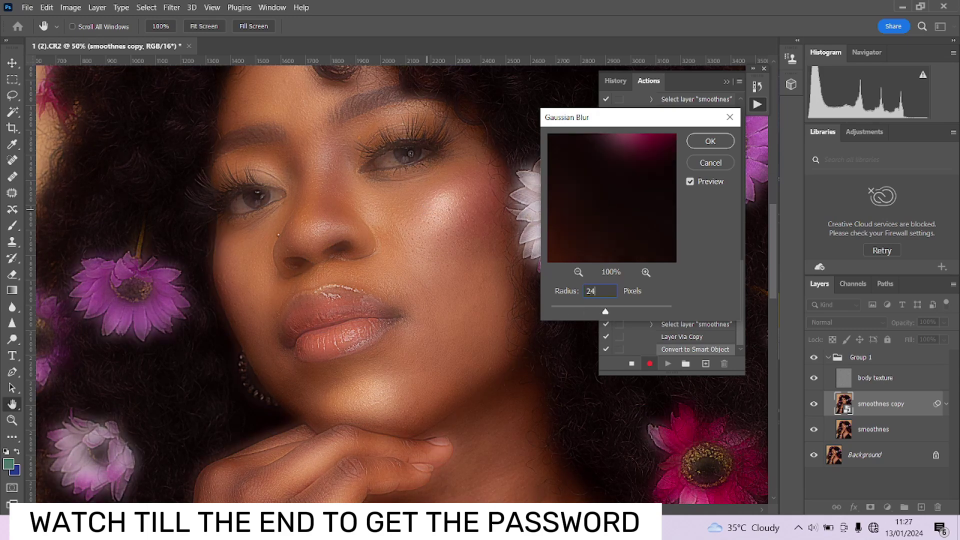
pyautogui.moveTo(602, 292); pyautogui.dragTo(569, 299)
pyautogui.write('22')
pyautogui.click(709, 142)
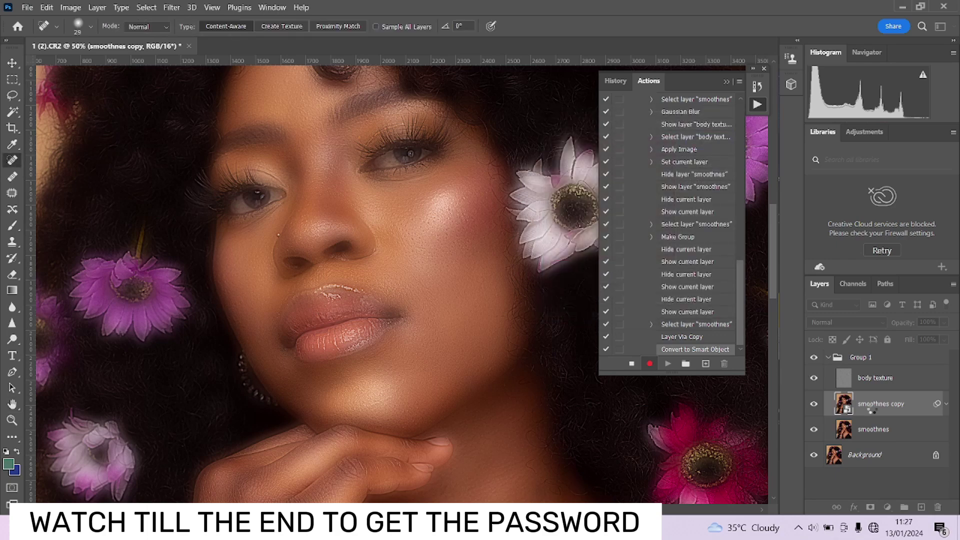
# Step: Invert the Gaussian Blur filter mask on the smoothnes copy layer to black and stop recording the action
pyautogui.click(866, 435)
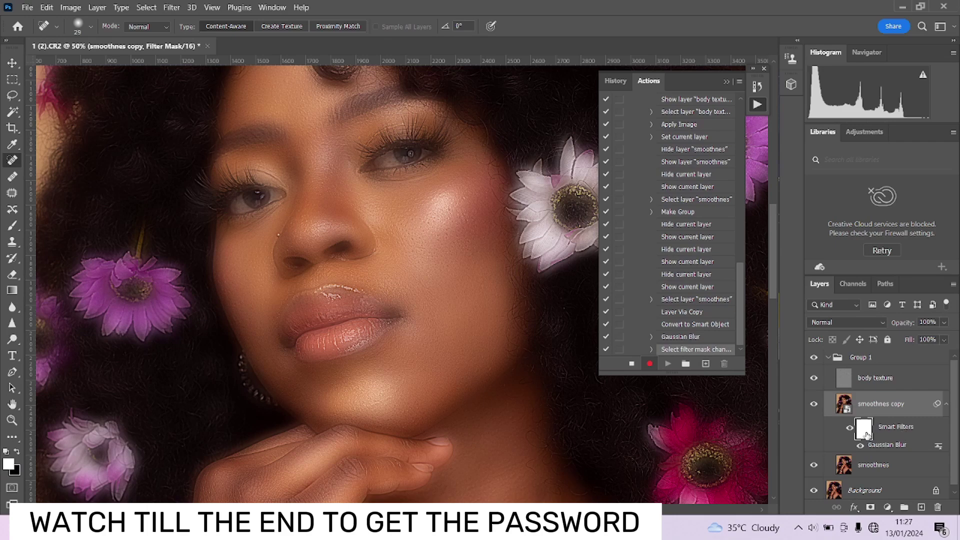
pyautogui.hotkey('ctrl', 'i')
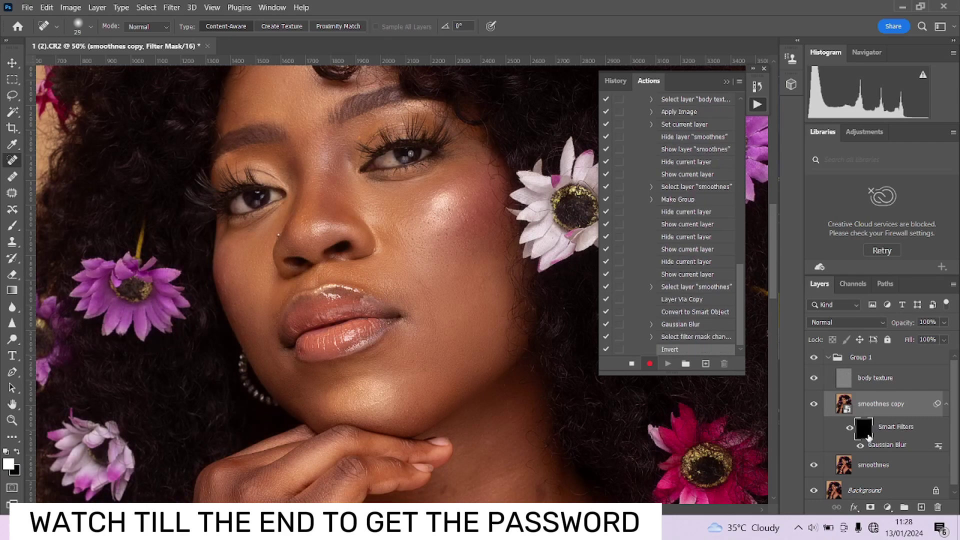
pyautogui.click(631, 365)
# Step: Set up a soft white brush for the filter mask at 90% flow and about 125 pixels in size
pyautogui.press('b')
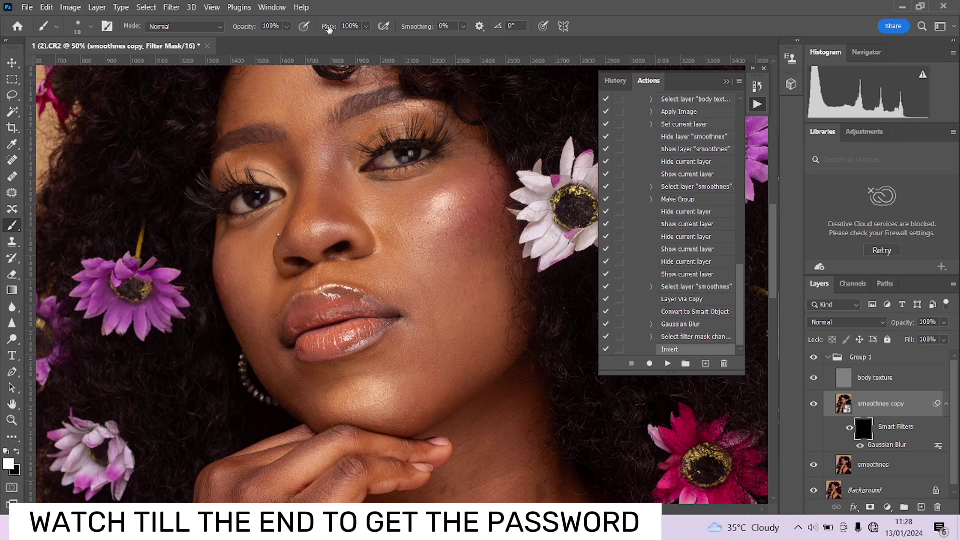
pyautogui.moveTo(328, 29); pyautogui.dragTo(324, 30)
pyautogui.press('Return')
pyautogui.scroll(4, 415, 186)
pyautogui.moveTo(418, 210); pyautogui.dragTo(443, 217)
pyautogui.scroll(1, 400, 247)
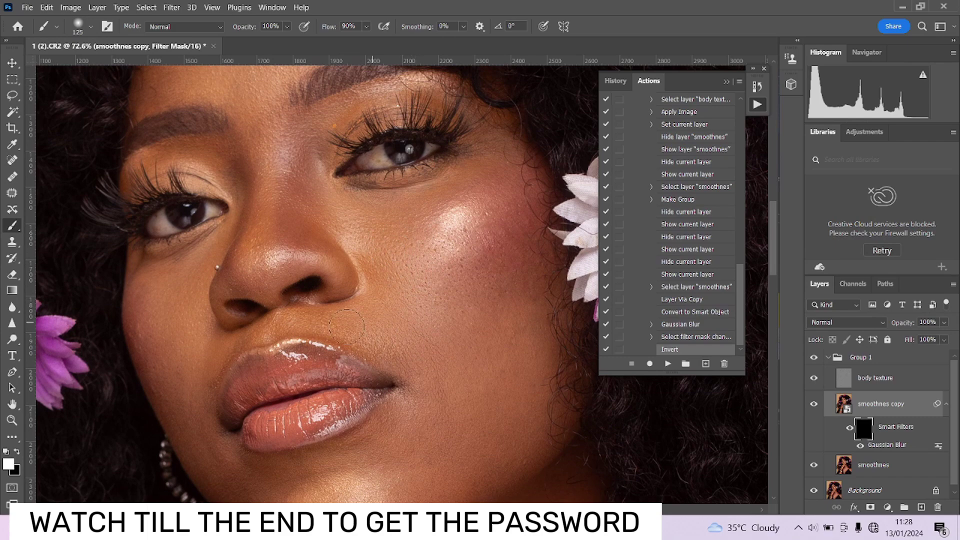
# Step: Paint white on the filter mask over the cheek beside the nose and below the eye with a brush of about 70 pixels
pyautogui.press('x')
pyautogui.moveTo(328, 281); pyautogui.dragTo(346, 262)
pyautogui.press('x')
pyautogui.press('[')
pyautogui.press('[')
pyautogui.press('[')
pyautogui.press('[')
pyautogui.press('[')
pyautogui.press(']')
pyautogui.press(']')
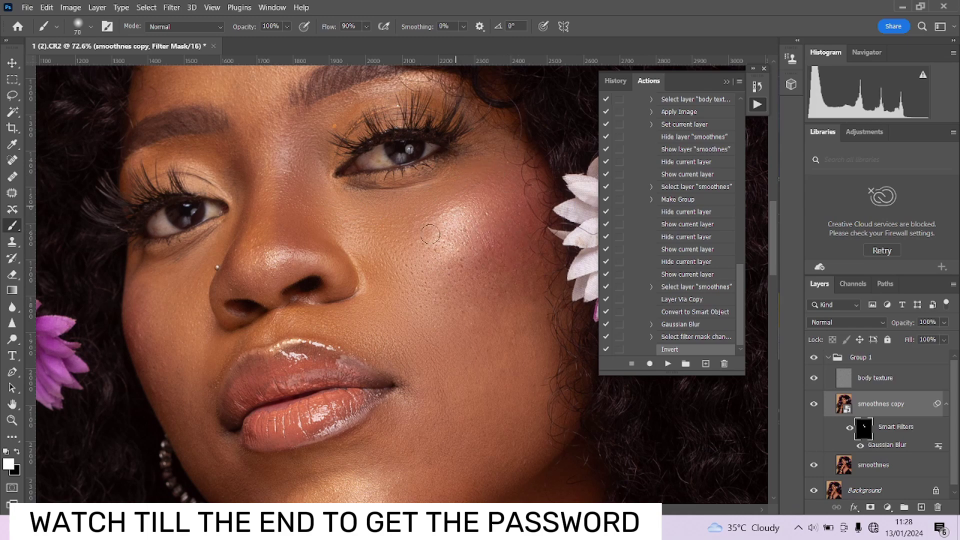
pyautogui.press('[')
# Step: Paint white on the filter mask over the lower cheeks and the skin around the mouth, varying the brush between about 50 and 70 pixels
pyautogui.scroll(-3, 485, 320)
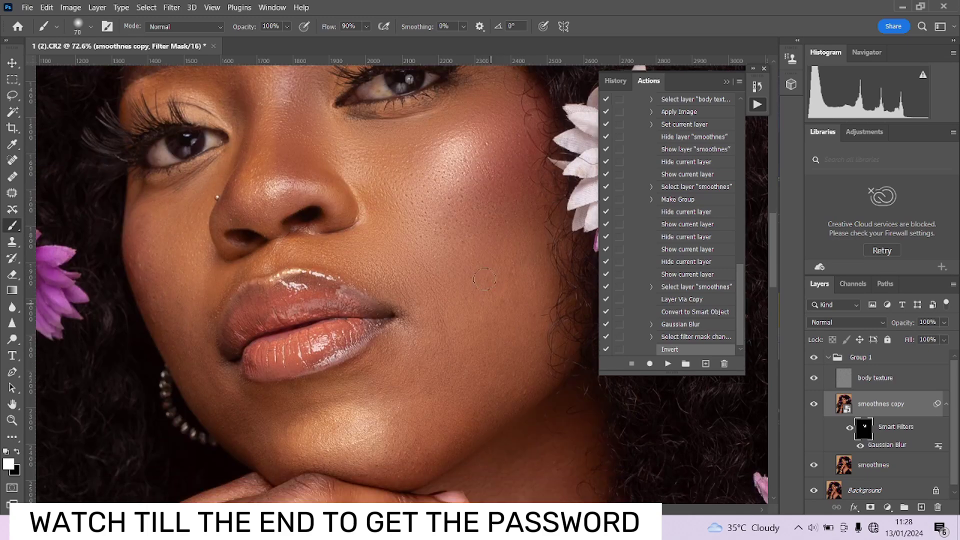
pyautogui.press('[')
pyautogui.press(']')
pyautogui.press(']')
pyautogui.scroll(-1, 172, 306)
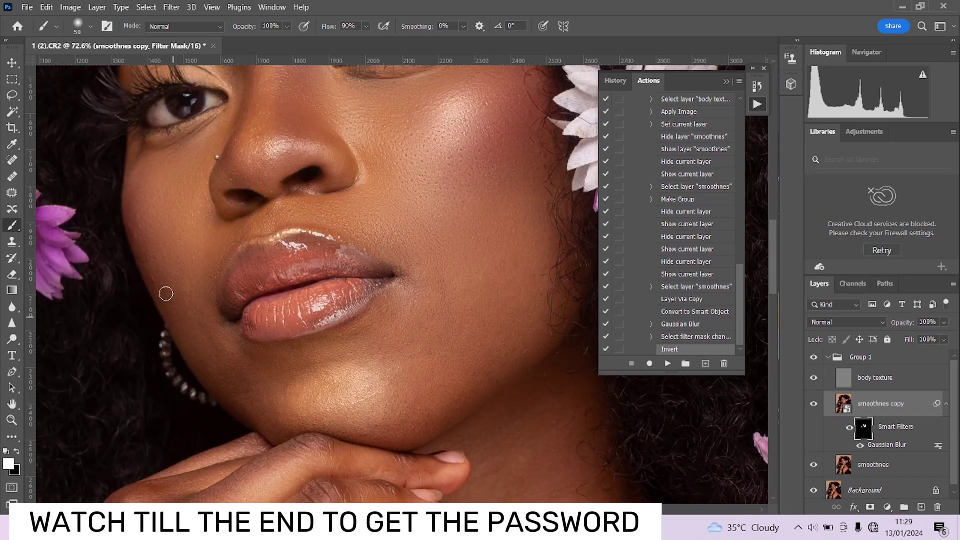
pyautogui.press(']')
pyautogui.scroll(-1, 176, 294)
pyautogui.press('[')
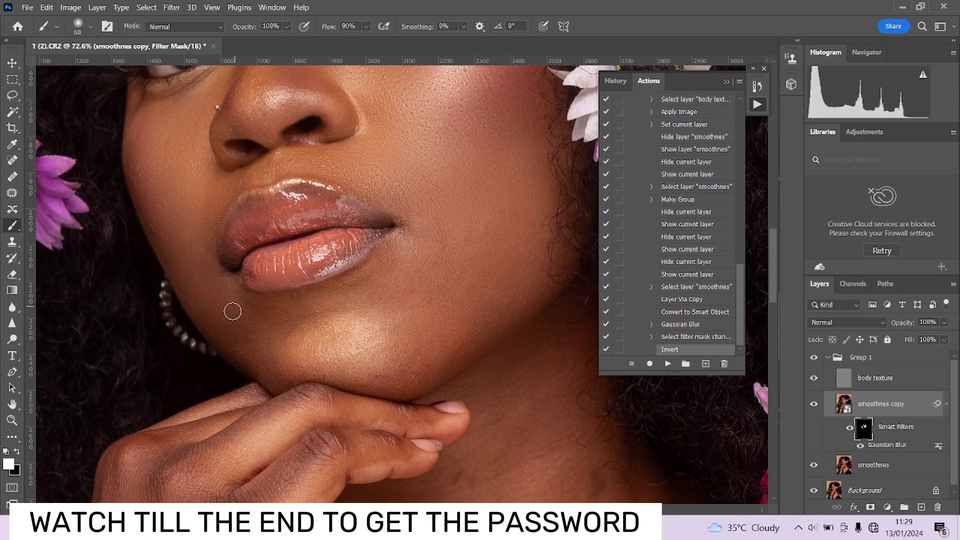
# Step: Paint blur onto the chin and the skin below the lips with a white brush of about 60 pixels
pyautogui.press('[')
pyautogui.press(']')
pyautogui.press(']')
pyautogui.press(']')
pyautogui.press('[')
pyautogui.press(']')
pyautogui.press('[')
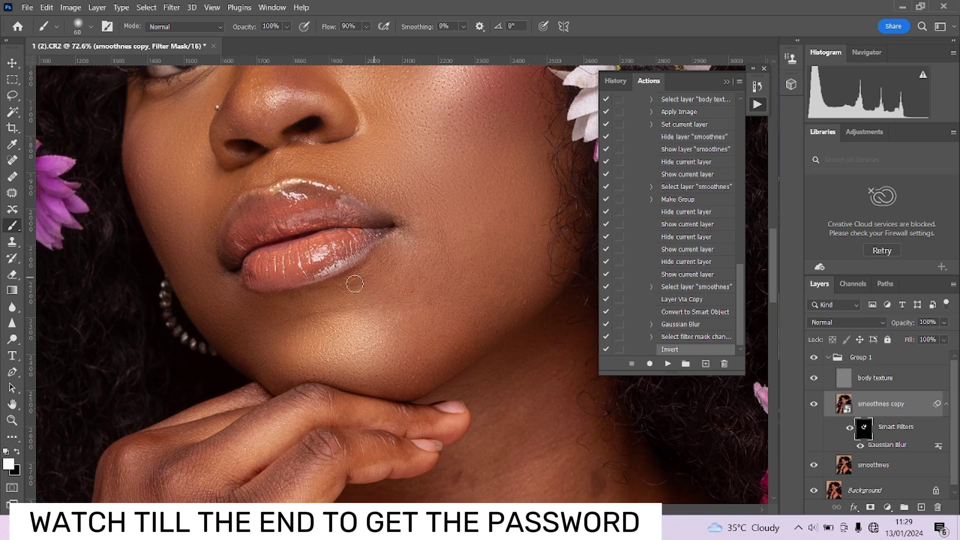
# Step: Continue revealing the blur along the jawline, outer cheek and chin with a white brush of about 70 pixels
pyautogui.press(']')
pyautogui.press(']')
pyautogui.press('[')
pyautogui.moveTo(497, 304)
pyautogui.mouseDown()
pyautogui.moveTo(358, 347)
pyautogui.moveTo(359, 372)
pyautogui.mouseUp()
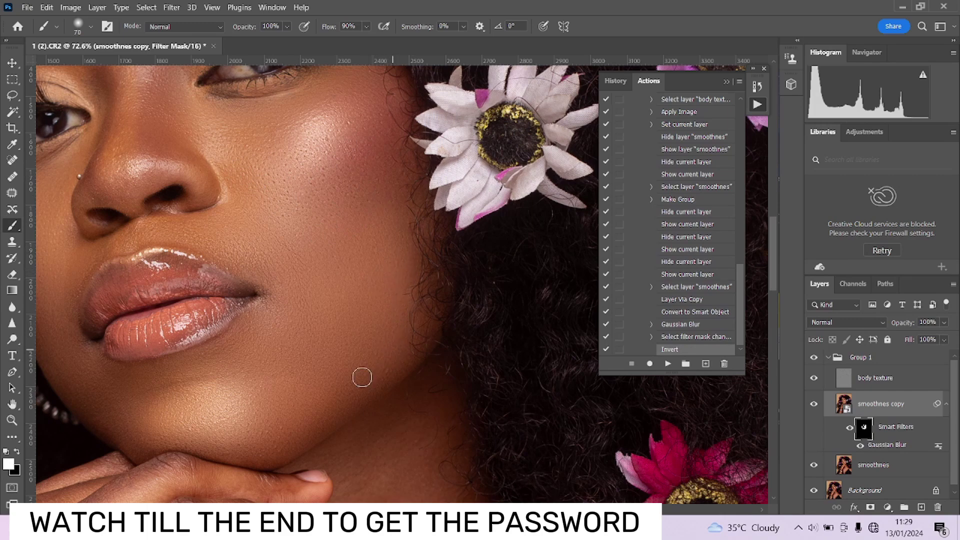
pyautogui.moveTo(372, 357); pyautogui.dragTo(396, 272)
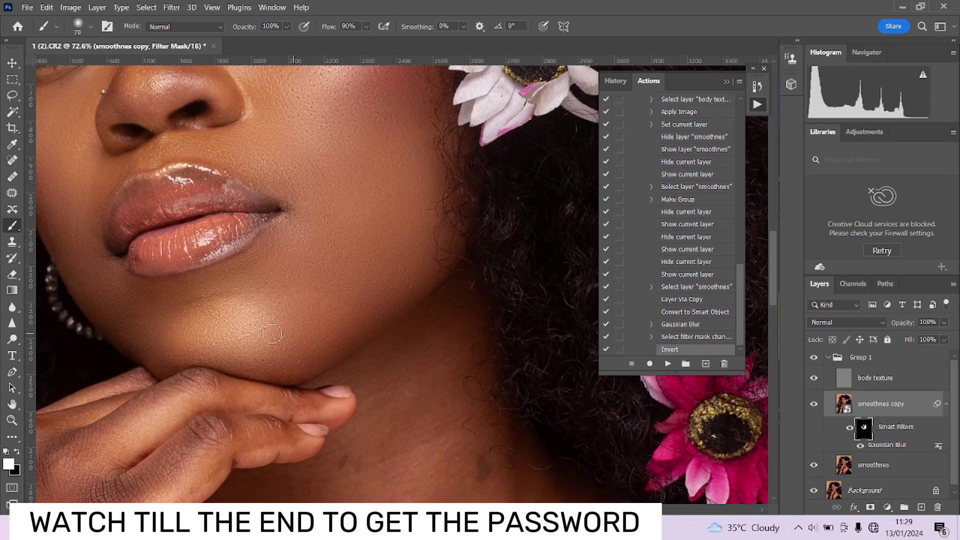
pyautogui.moveTo(364, 264); pyautogui.dragTo(275, 355)
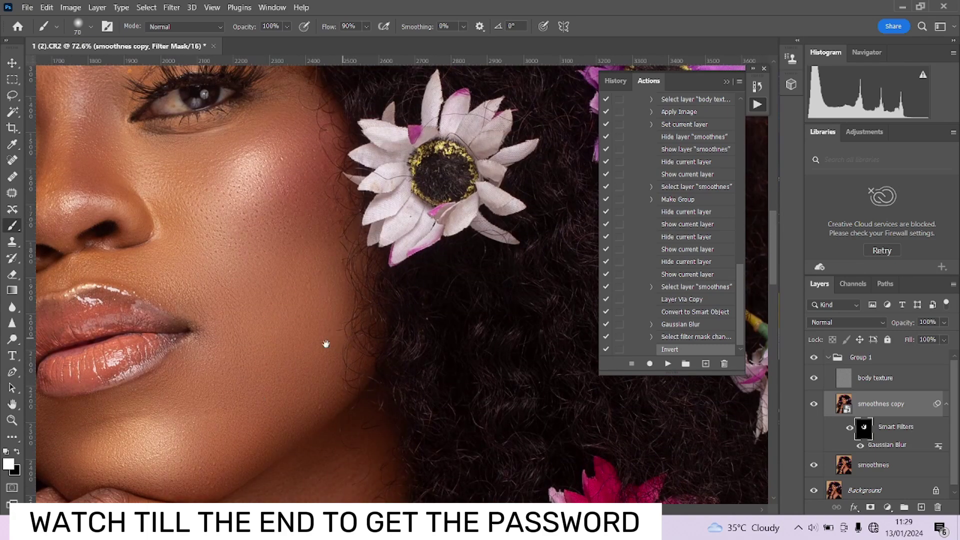
pyautogui.moveTo(334, 338); pyautogui.dragTo(370, 267)
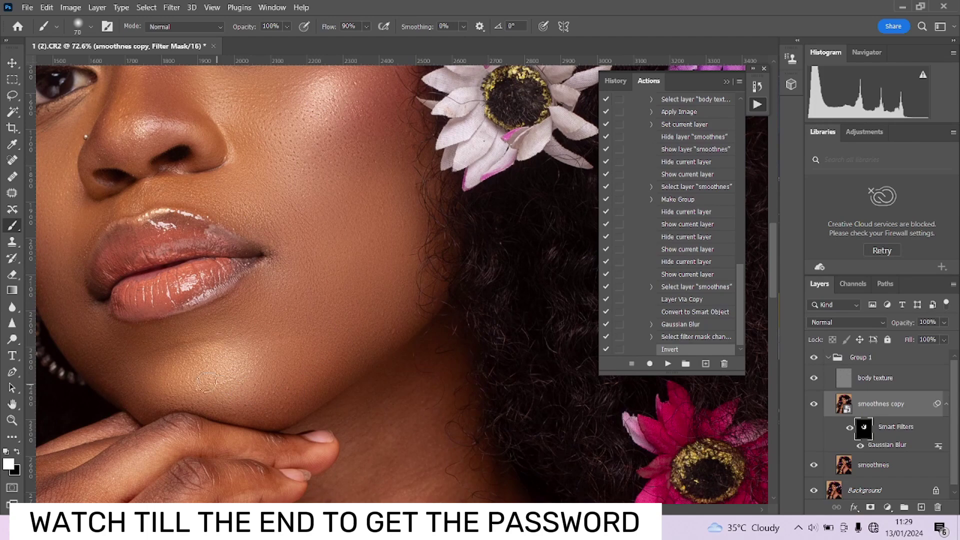
pyautogui.moveTo(130, 380); pyautogui.dragTo(200, 405)
pyautogui.moveTo(137, 251); pyautogui.dragTo(165, 347)
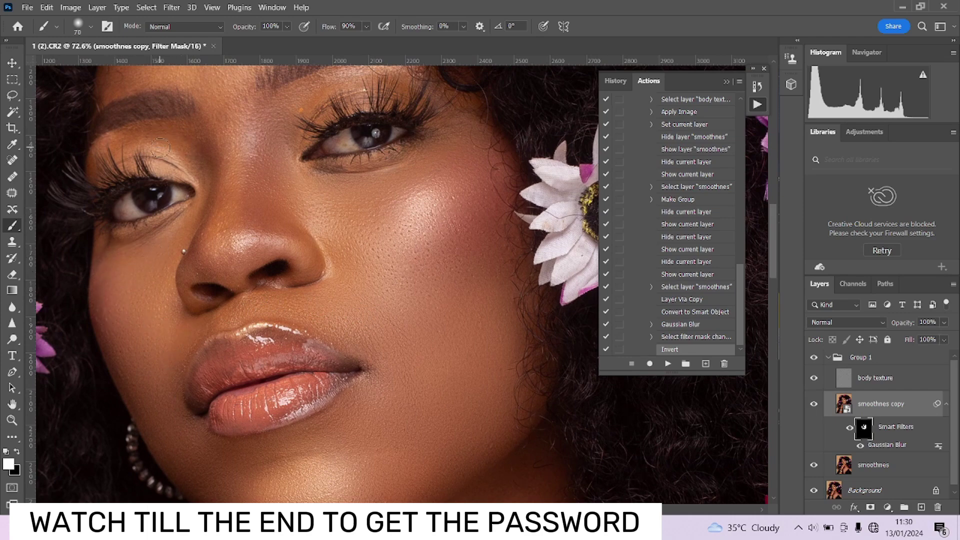
pyautogui.press('p')
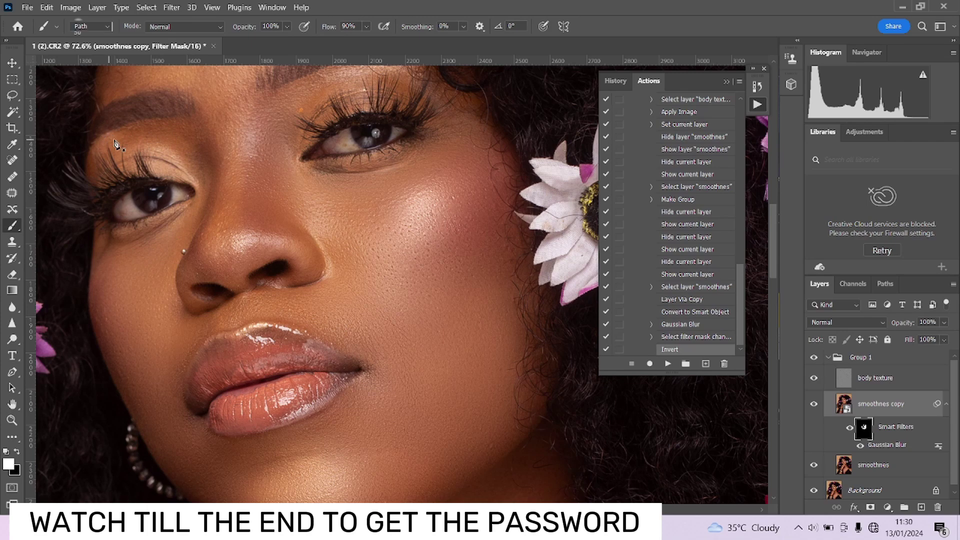
pyautogui.click(75, 148)
pyautogui.click(108, 142)
pyautogui.click(140, 135)
pyautogui.press('b')
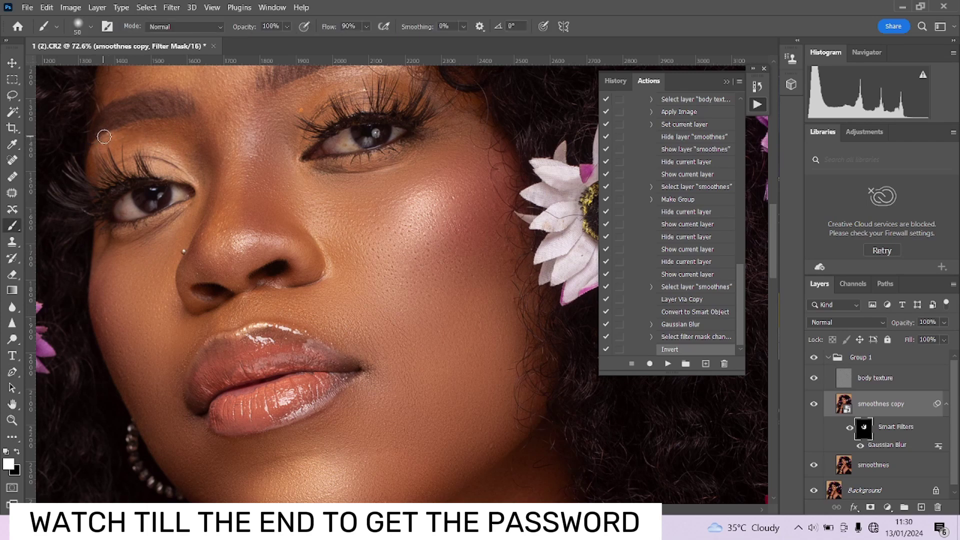
# Step: Paint white on the filter mask over the brow bone, nose bridge and narrower cheek with a brush of about 50 pixels
pyautogui.press(']')
pyautogui.press(']')
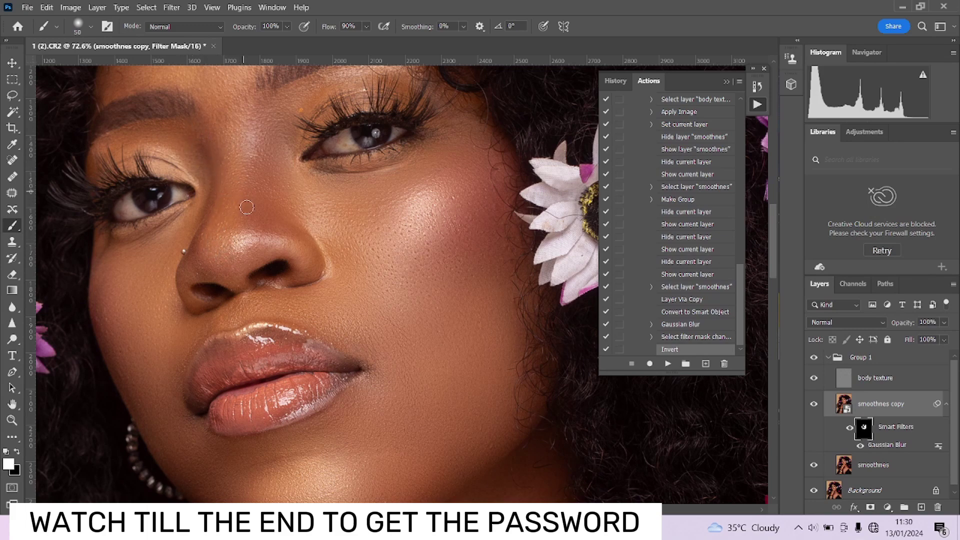
pyautogui.press('[')
pyautogui.press(']')
pyautogui.press('[')
pyautogui.press(']')
pyautogui.scroll(-2, 438, 158)
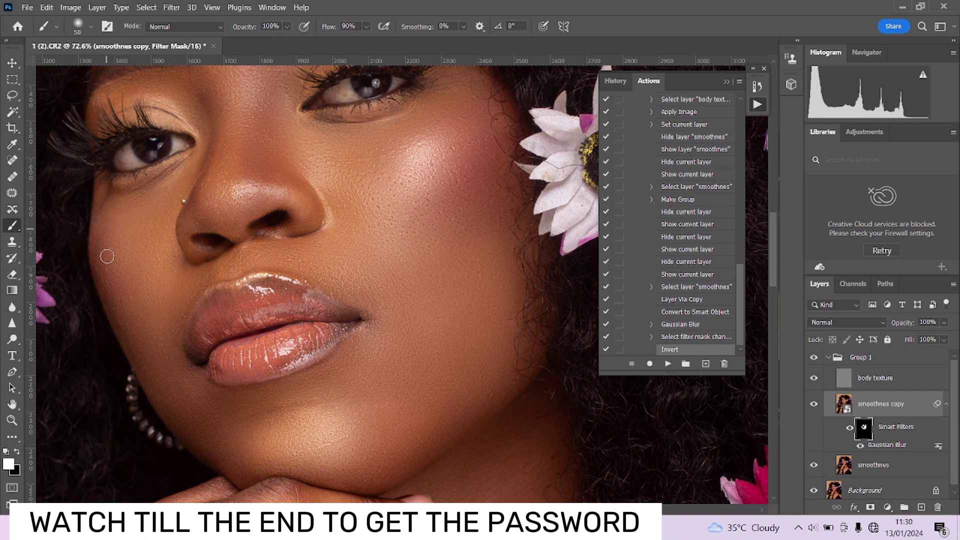
pyautogui.press(']')
# Step: Smooth the forehead and the skin around the eyes on the filter mask, using brush sizes of about 60 and 45 pixels
pyautogui.scroll(6, 220, 230)
pyautogui.press(']')
pyautogui.scroll(2, 220, 235)
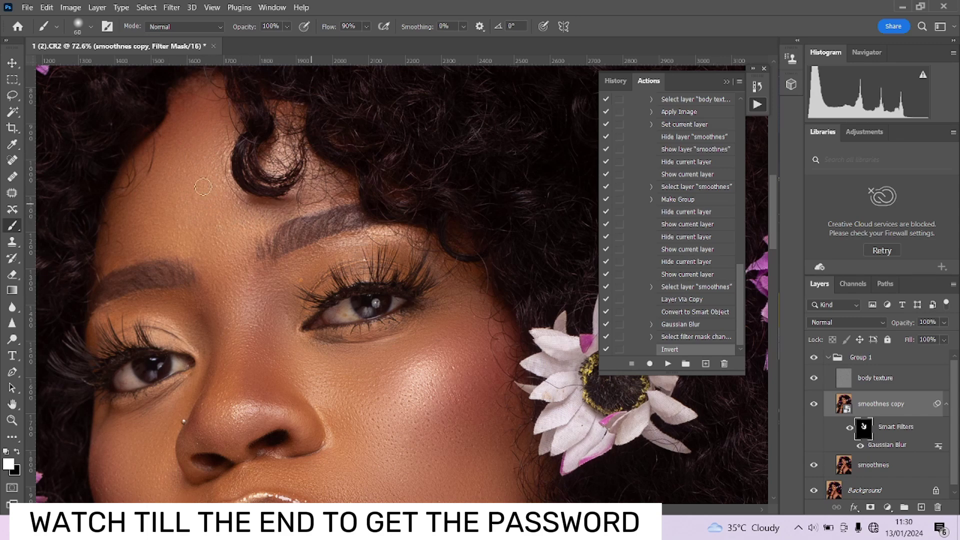
pyautogui.scroll(-1, 215, 200)
pyautogui.press('[')
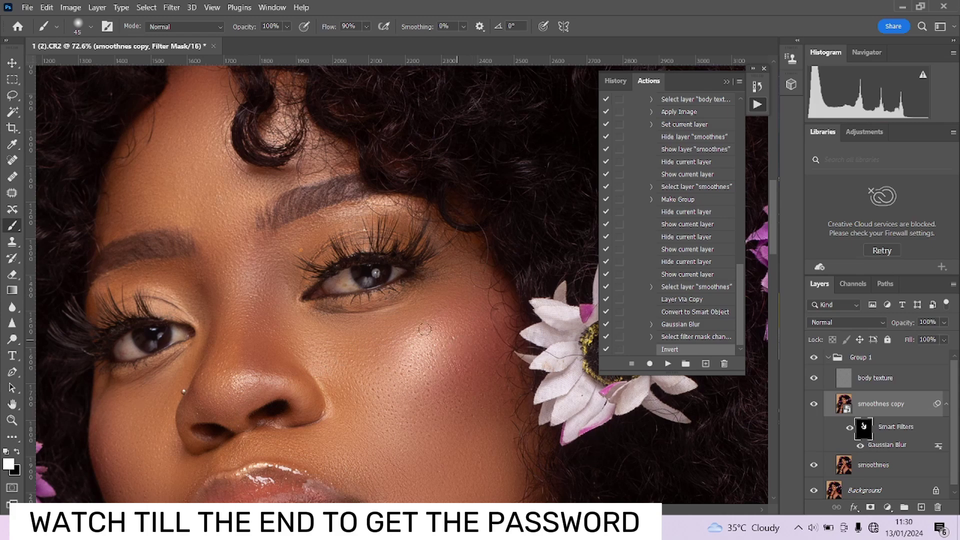
pyautogui.scroll(-3, 329, 334)
pyautogui.scroll(4, 206, 375)
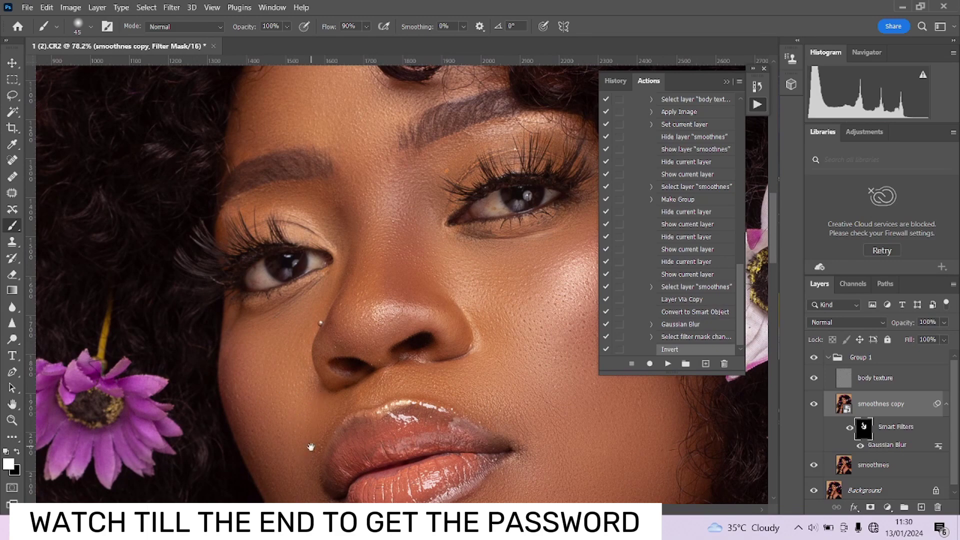
# Step: Inspect the smoothed face and compare it with the original by hiding and showing Group 1 repeatedly
pyautogui.moveTo(311, 447); pyautogui.dragTo(323, 262)
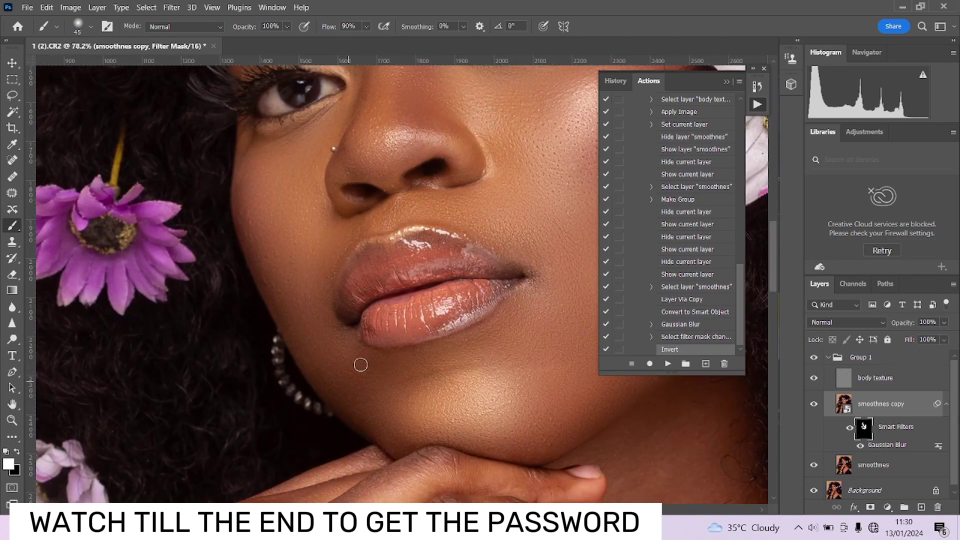
pyautogui.scroll(-4, 358, 380)
pyautogui.scroll(3, 402, 292)
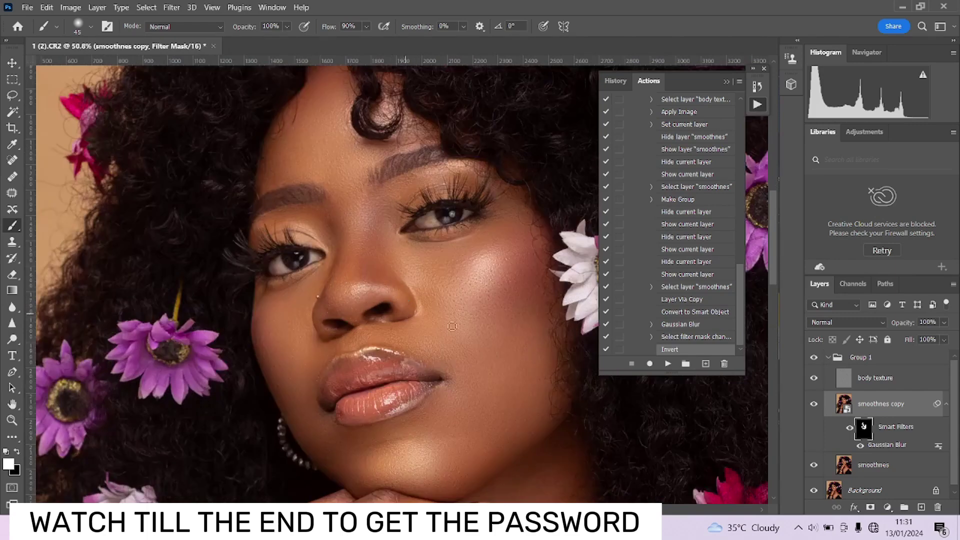
pyautogui.click(814, 358)
pyautogui.click(814, 359)
pyautogui.click(814, 359)
pyautogui.click(815, 359)
pyautogui.click(815, 359)
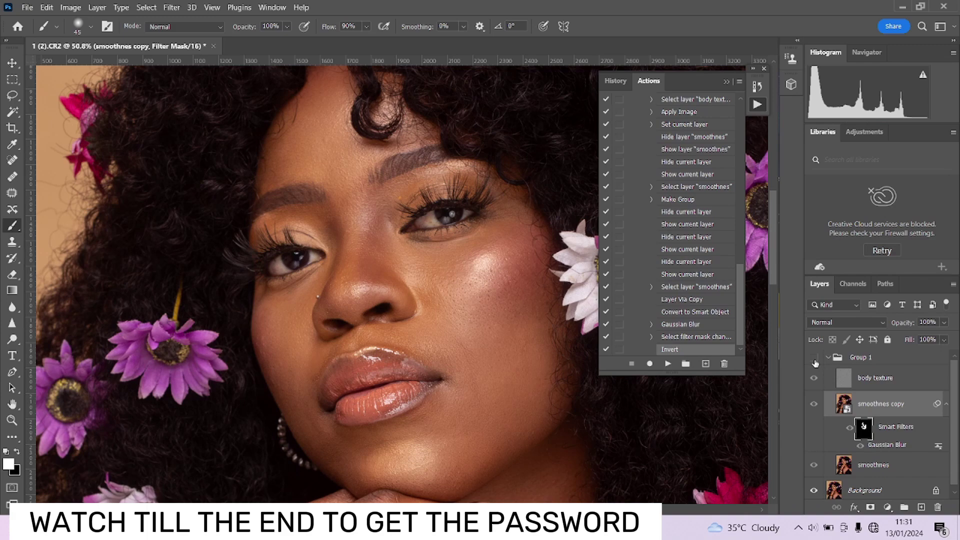
pyautogui.click(815, 359)
pyautogui.click(815, 358)
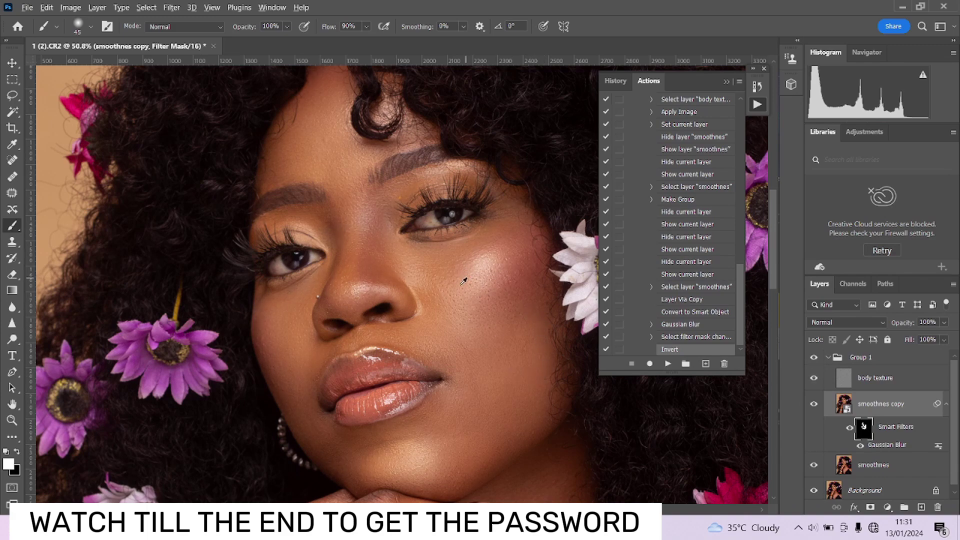
# Step: Enlarge the brush to 121 pixels and paint white on the filter mask over the neck and throat
pyautogui.scroll(-3, 461, 278)
pyautogui.moveTo(490, 348); pyautogui.dragTo(450, 215)
pyautogui.scroll(3, 470, 331)
pyautogui.moveTo(478, 313); pyautogui.dragTo(503, 313)
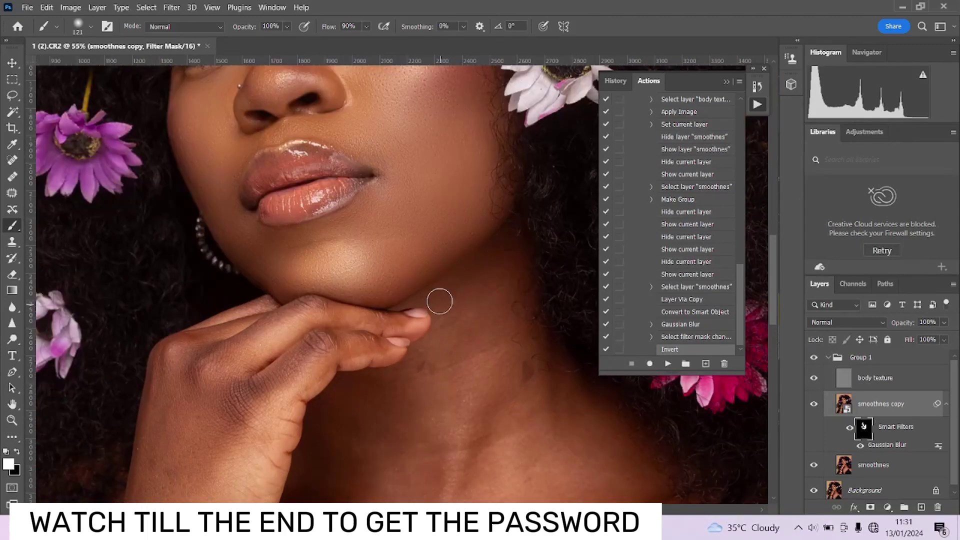
pyautogui.moveTo(476, 347)
pyautogui.mouseDown()
pyautogui.moveTo(457, 342)
pyautogui.moveTo(413, 383)
pyautogui.moveTo(386, 385)
pyautogui.mouseUp()
pyautogui.moveTo(497, 361)
pyautogui.mouseDown()
pyautogui.moveTo(486, 407)
pyautogui.moveTo(524, 392)
pyautogui.moveTo(510, 359)
pyautogui.moveTo(468, 403)
pyautogui.moveTo(452, 256)
pyautogui.mouseUp()
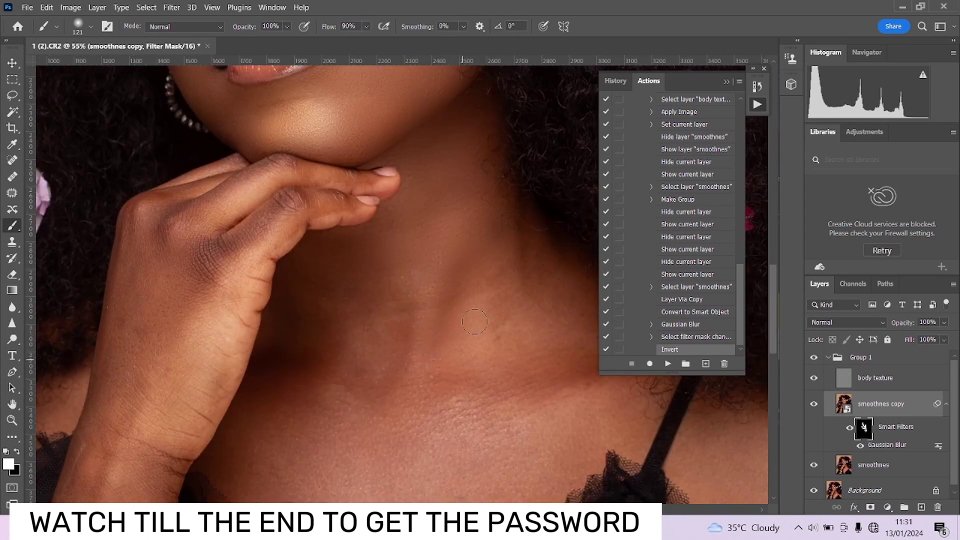
pyautogui.moveTo(506, 288)
pyautogui.mouseDown()
pyautogui.moveTo(462, 292)
pyautogui.moveTo(530, 347)
pyautogui.moveTo(466, 260)
pyautogui.moveTo(537, 326)
pyautogui.mouseUp()
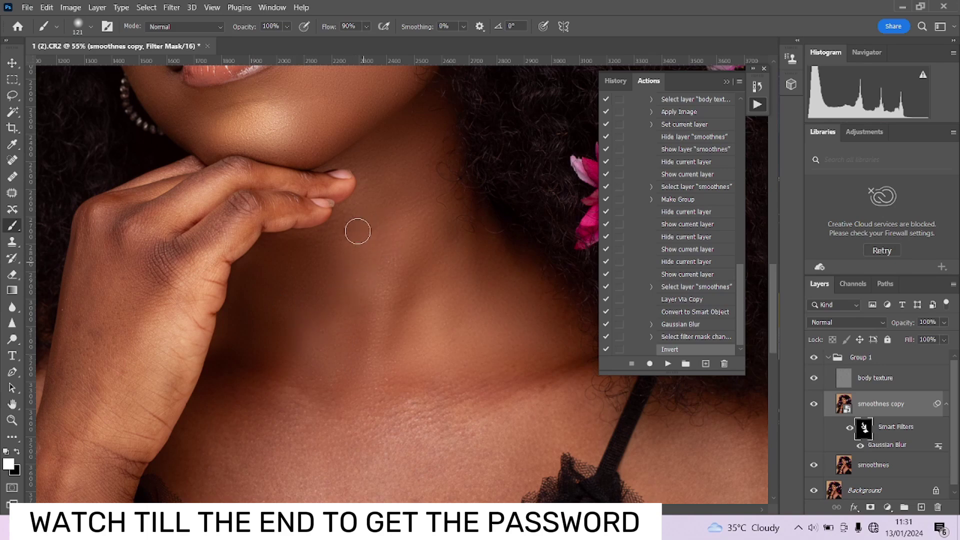
# Step: Paint white on the filter mask across the collarbone and upper chest with the 121-pixel brush
pyautogui.moveTo(329, 316); pyautogui.dragTo(425, 216)
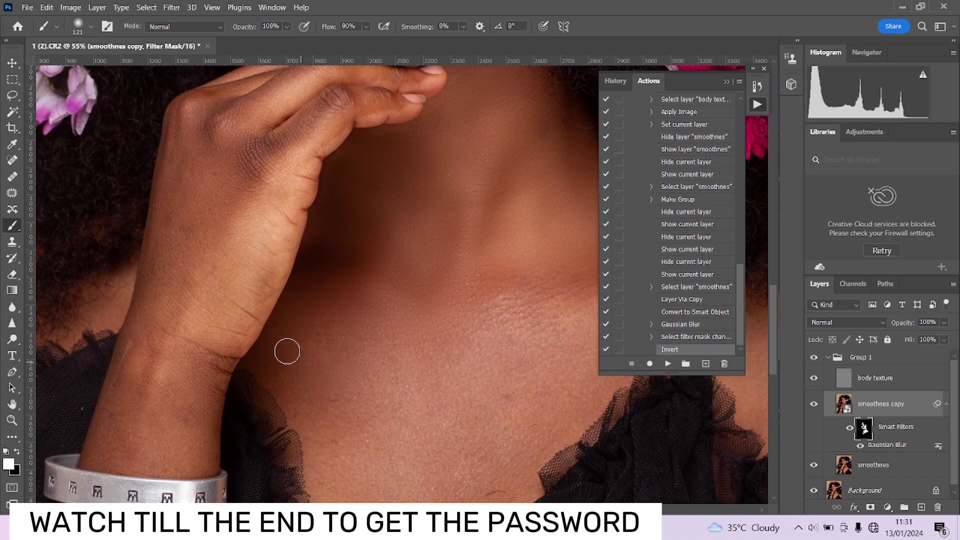
pyautogui.moveTo(410, 339); pyautogui.dragTo(310, 375)
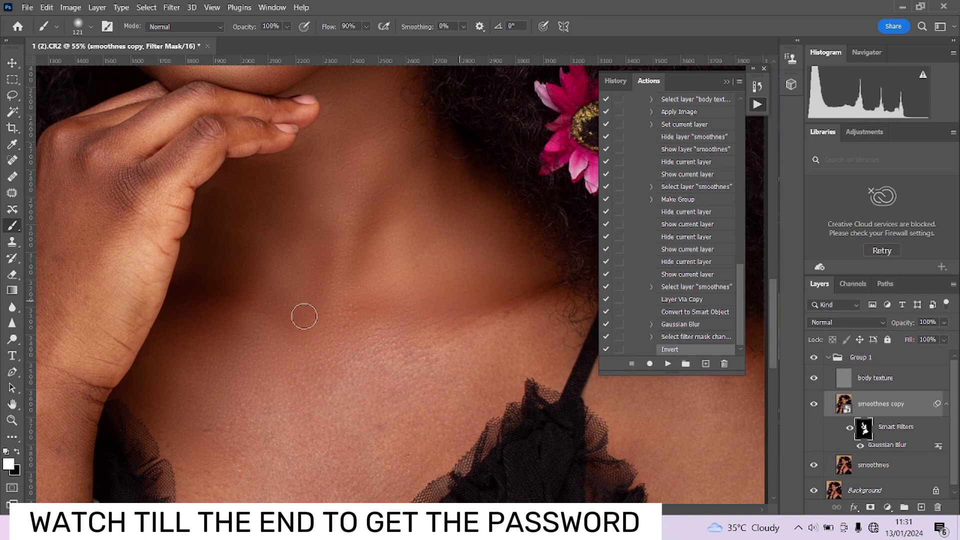
pyautogui.moveTo(415, 442); pyautogui.dragTo(429, 296)
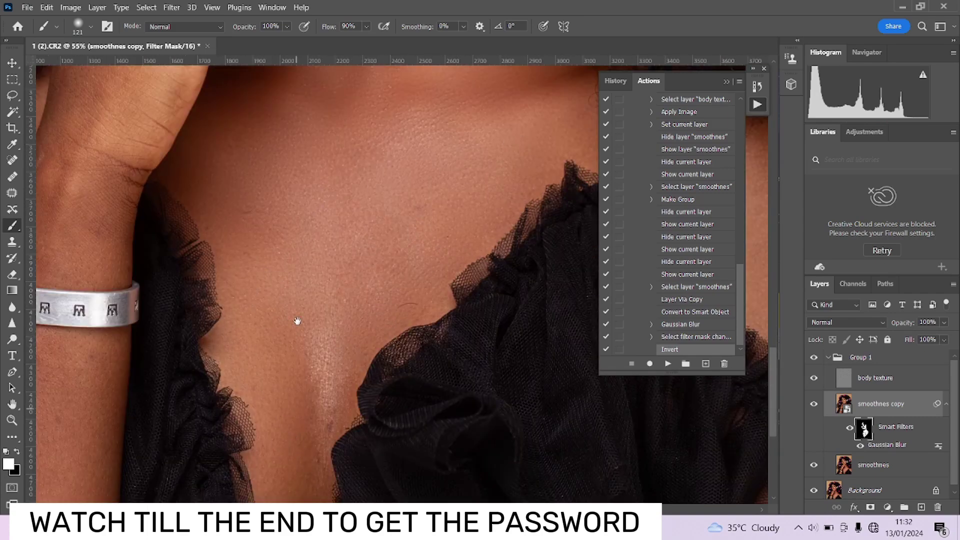
# Step: Reduce the brush to about 80 pixels and smooth the chest skin between the dress edges on the filter mask
pyautogui.moveTo(288, 455); pyautogui.dragTo(291, 330)
pyautogui.keyDown('alt'); pyautogui.rightClick(326, 259); pyautogui.keyUp('alt')
pyautogui.moveTo(352, 292); pyautogui.dragTo(317, 347)
pyautogui.moveTo(308, 123); pyautogui.dragTo(276, 299)
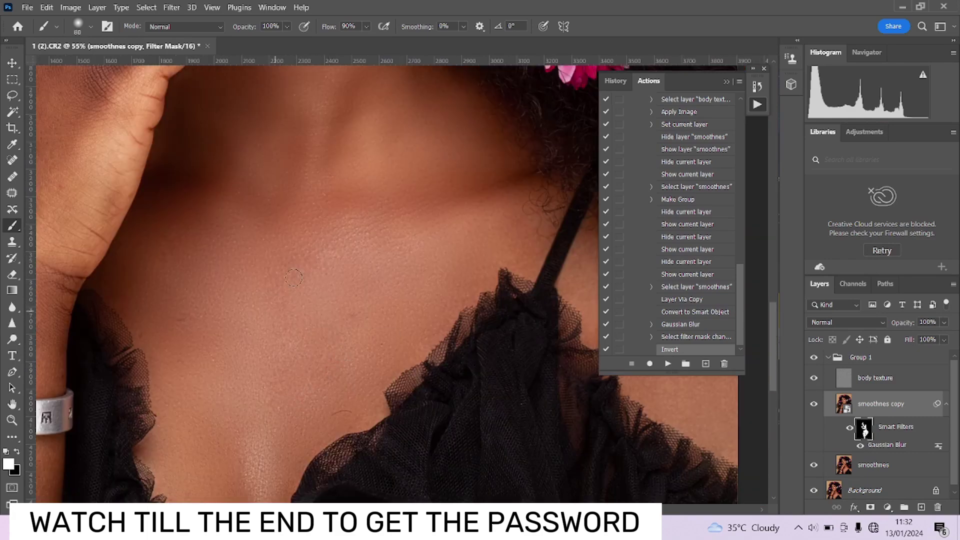
pyautogui.moveTo(324, 242); pyautogui.dragTo(202, 339)
# Step: Enlarge the brush to 118 pixels and paint the blur onto the shoulder skin beside the dress strap
pyautogui.moveTo(595, 426); pyautogui.dragTo(291, 256)
pyautogui.keyDown('alt'); pyautogui.rightClick(291, 256); pyautogui.keyUp('alt')
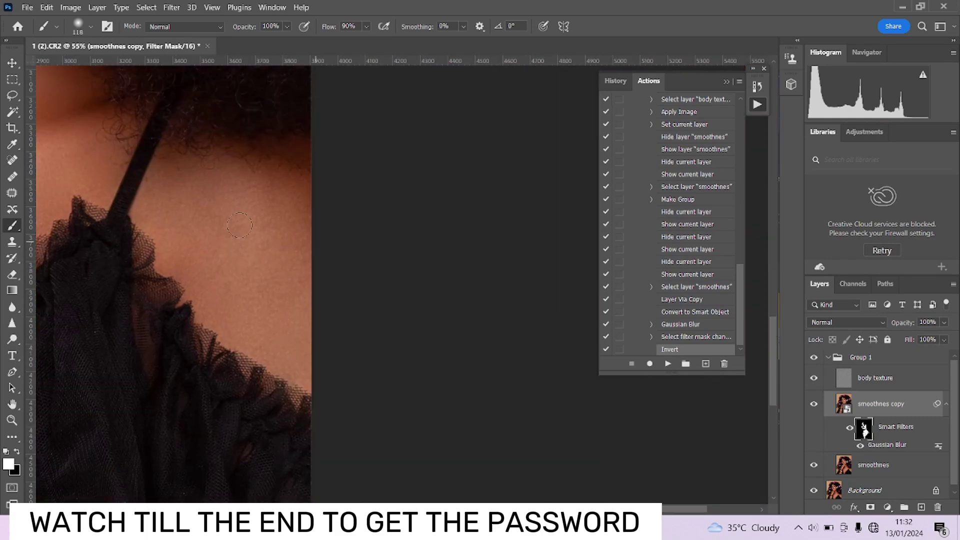
pyautogui.moveTo(250, 295); pyautogui.dragTo(107, 252)
pyautogui.moveTo(106, 253); pyautogui.dragTo(330, 317)
# Step: Paint white on the filter mask over the hand and wrist, and enlarge the brush to about 168 pixels for the forearm
pyautogui.moveTo(145, 215); pyautogui.dragTo(231, 209)
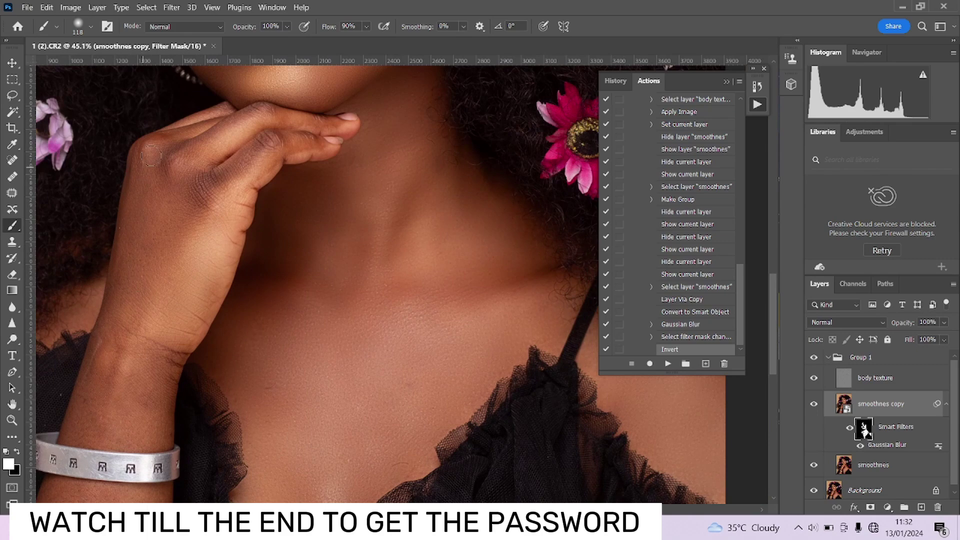
pyautogui.moveTo(92, 390); pyautogui.dragTo(179, 251)
pyautogui.keyDown('alt'); pyautogui.rightClick(179, 252); pyautogui.keyUp('alt')
pyautogui.scroll(-4, 169, 288)
pyautogui.hscroll(-2, 169, 287)
pyautogui.keyDown('alt'); pyautogui.rightClick(297, 311); pyautogui.keyUp('alt')
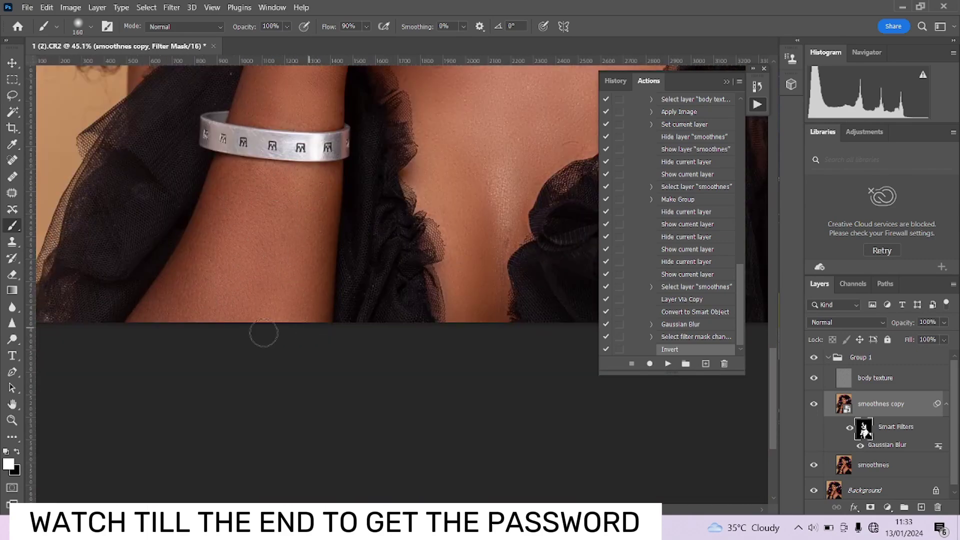
# Step: Paint white on the filter mask over the forearm below the bracelet with the 168-pixel brush
pyautogui.scroll(-5, 298, 322)
pyautogui.moveTo(371, 264); pyautogui.dragTo(256, 364)
pyautogui.moveTo(302, 320); pyautogui.dragTo(267, 369)
pyautogui.scroll(1, 284, 343)
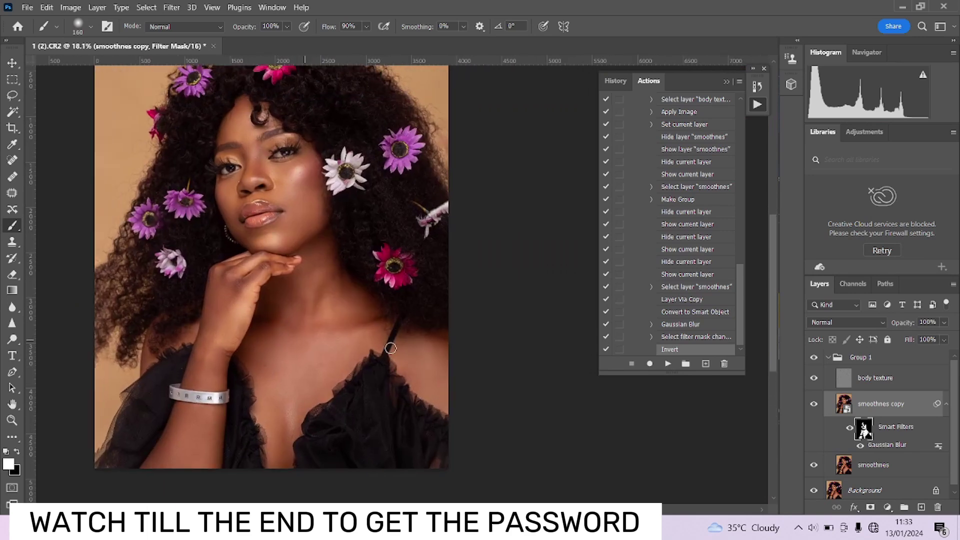
# Step: Set the smart filter's Gaussian Blur radius to 30 pixels and return to the Brush tool
pyautogui.doubleClick(897, 445)
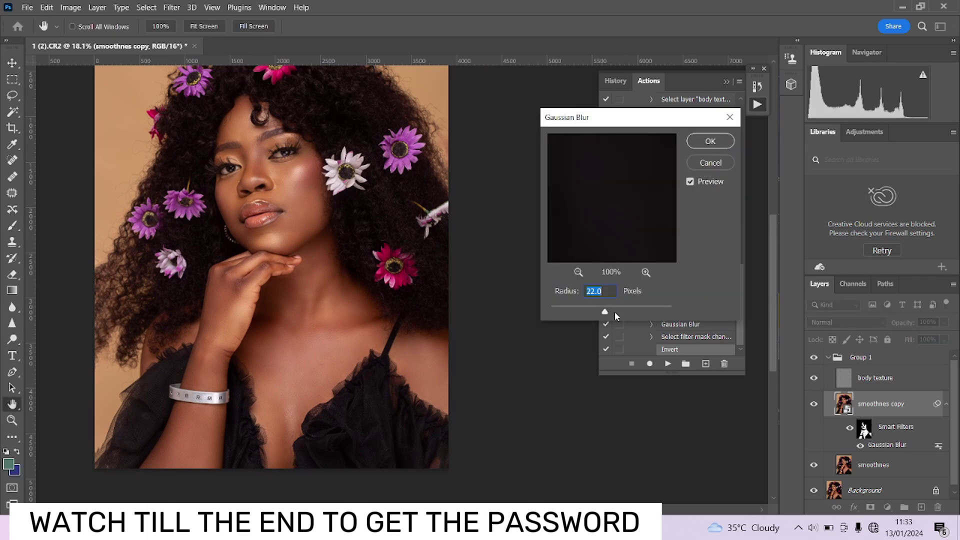
pyautogui.write('2630')
pyautogui.click(711, 141)
pyautogui.press('b')
# Step: Inspect the smoothed skin up close and compare before and after by toggling Group 1's visibility
pyautogui.scroll(3, 211, 216)
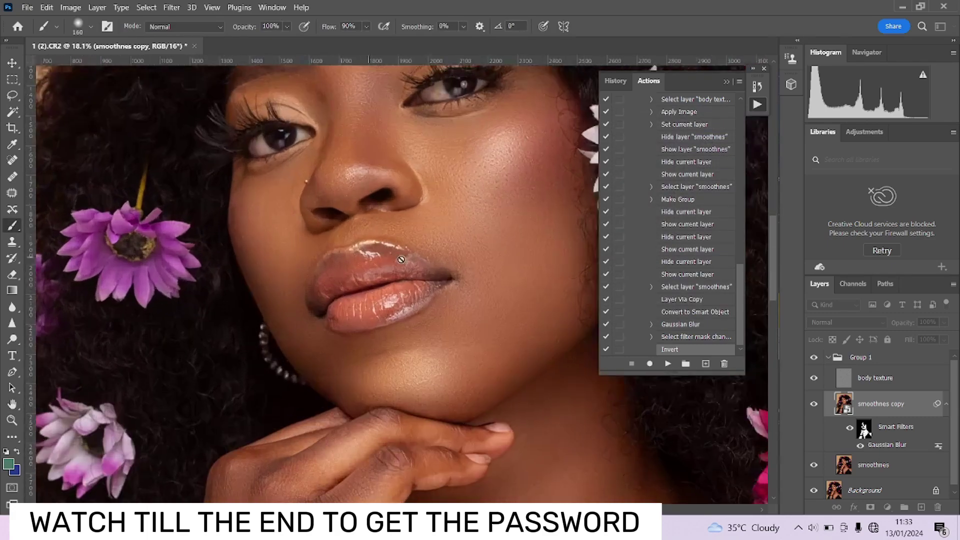
pyautogui.scroll(-5, 401, 260)
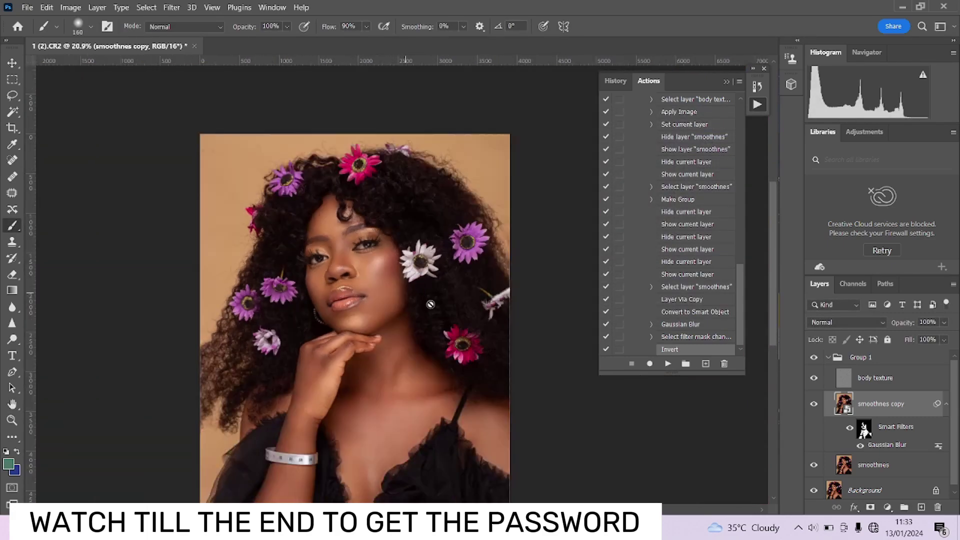
pyautogui.scroll(-1, 431, 304)
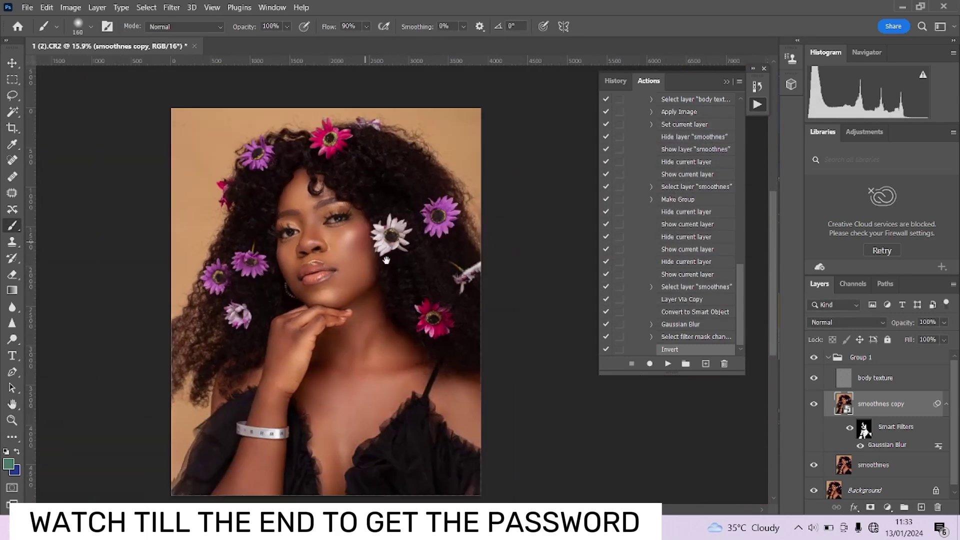
pyautogui.click(815, 358)
pyautogui.click(815, 358)
pyautogui.scroll(3, 354, 298)
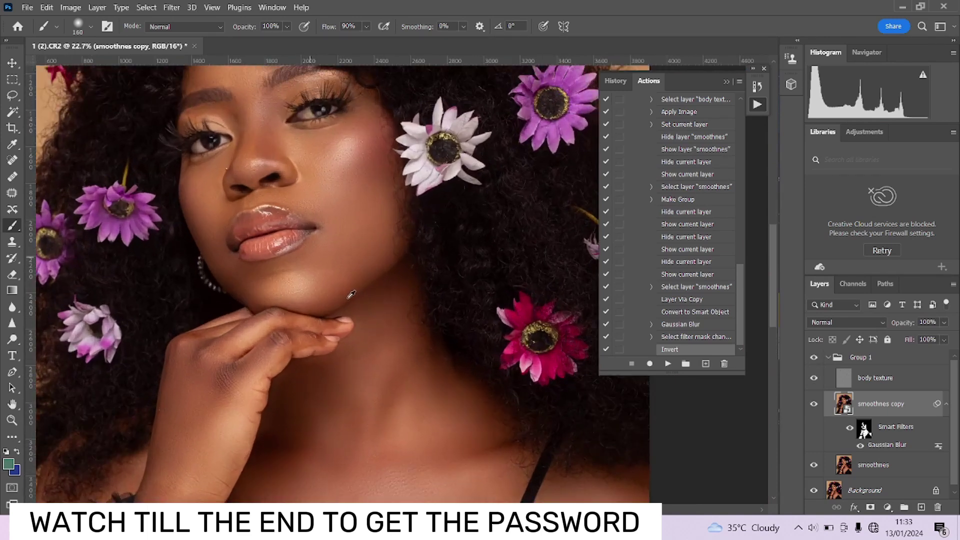
pyautogui.scroll(-3, 353, 299)
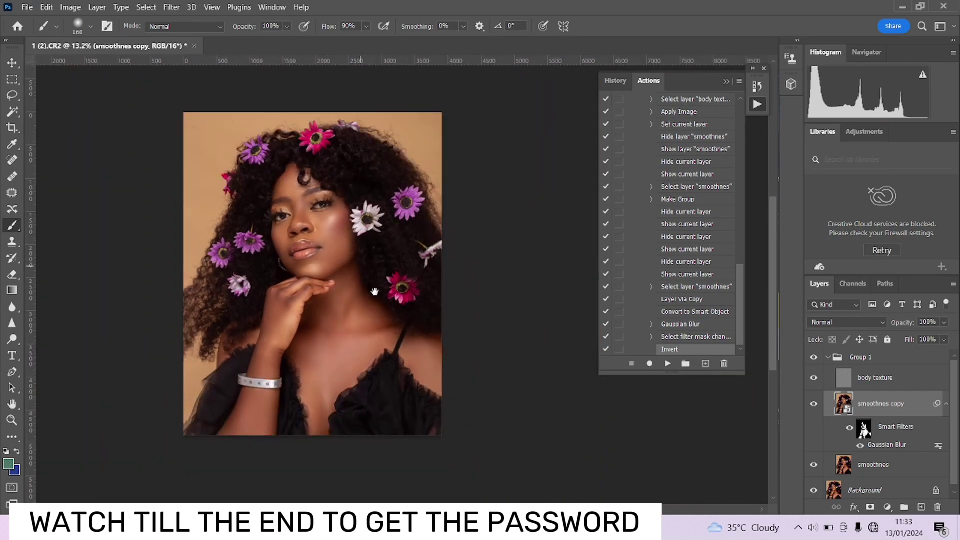
# Step: Collapse Group 1, compare it once more against the original, and flatten the image
pyautogui.click(827, 359)
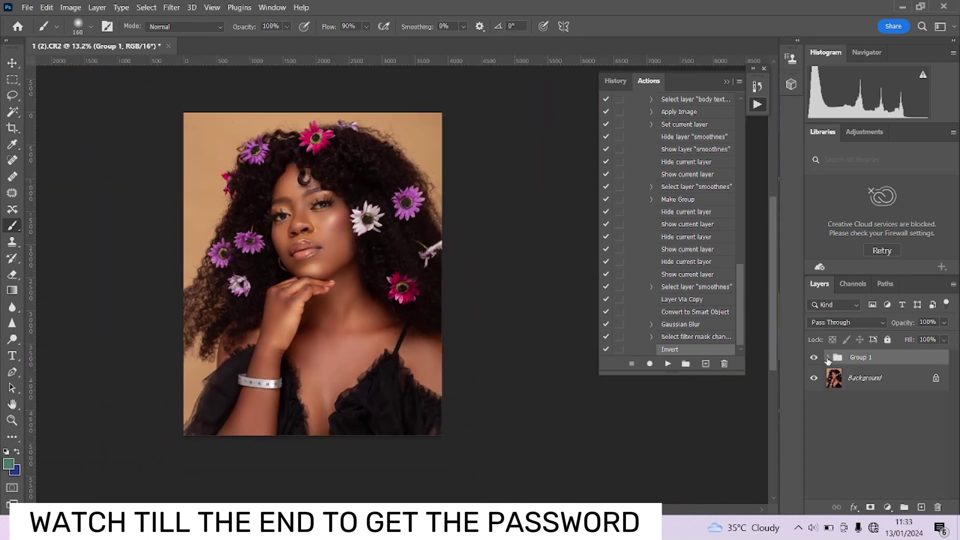
pyautogui.click(813, 359)
pyautogui.click(814, 358)
pyautogui.click(814, 358)
pyautogui.rightClick(860, 393)
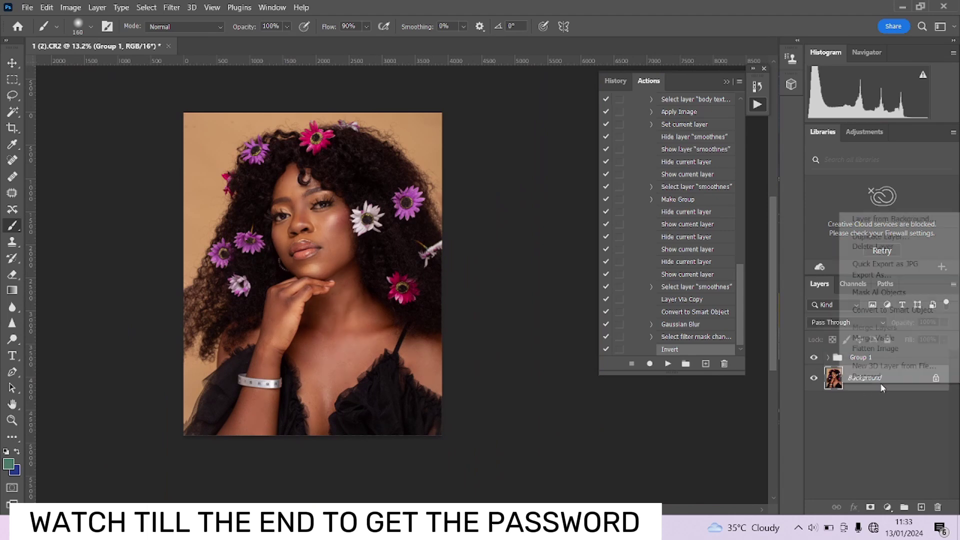
pyautogui.click(894, 350)
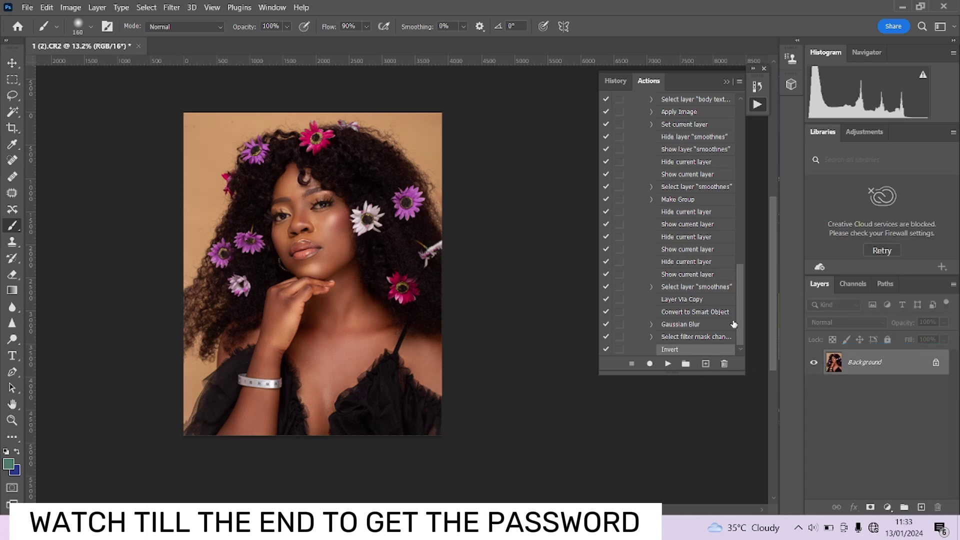
# Step: Find the AUTO D&B | PM action in the HIGH END AUTOMATED set and run it on the flattened portrait
pyautogui.moveTo(740, 327); pyautogui.dragTo(731, 192)
pyautogui.scroll(-2, 678, 280)
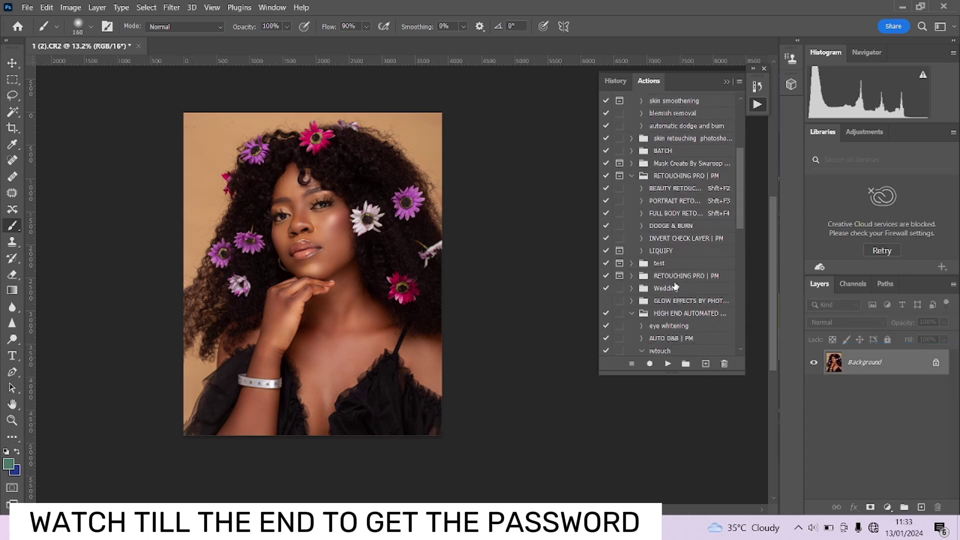
pyautogui.click(632, 301)
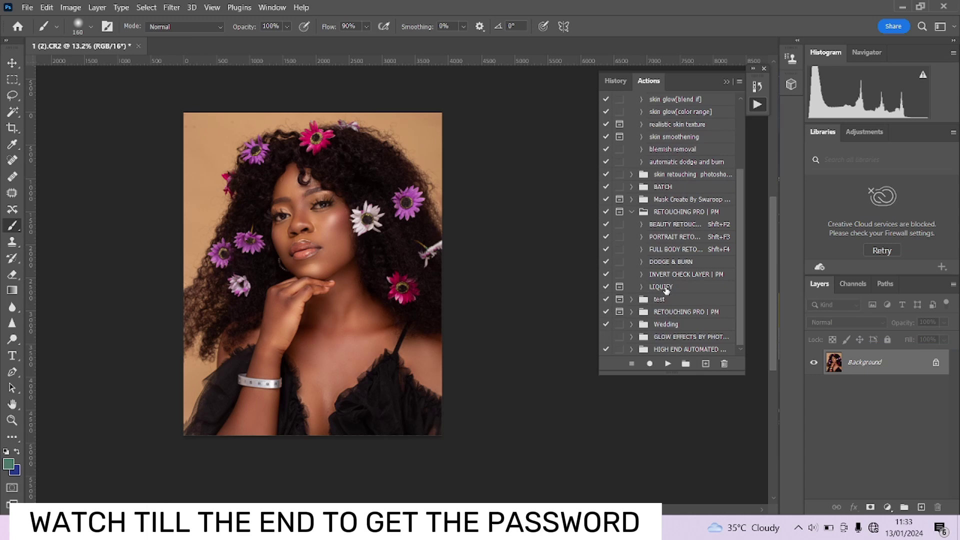
pyautogui.click(633, 349)
pyautogui.scroll(-3, 651, 325)
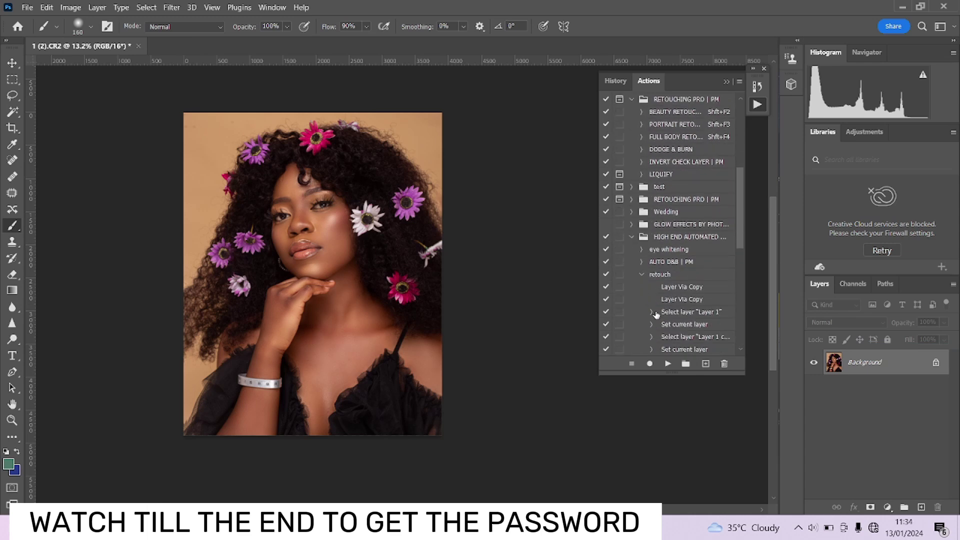
pyautogui.click(643, 275)
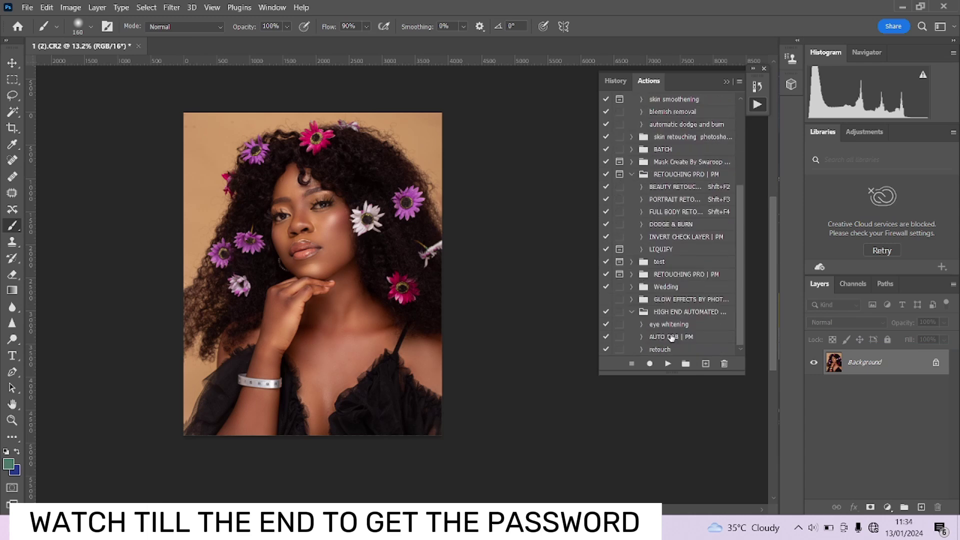
pyautogui.click(672, 338)
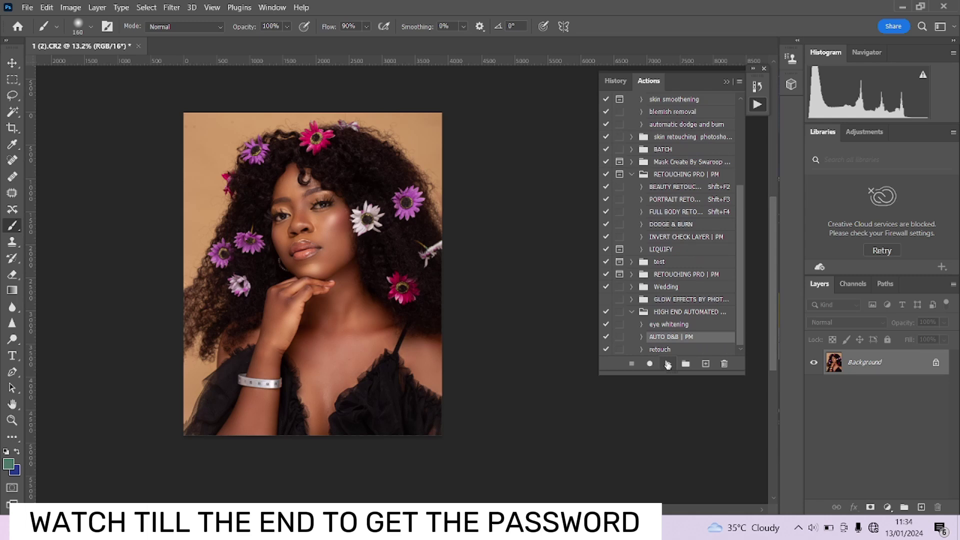
pyautogui.click(668, 364)
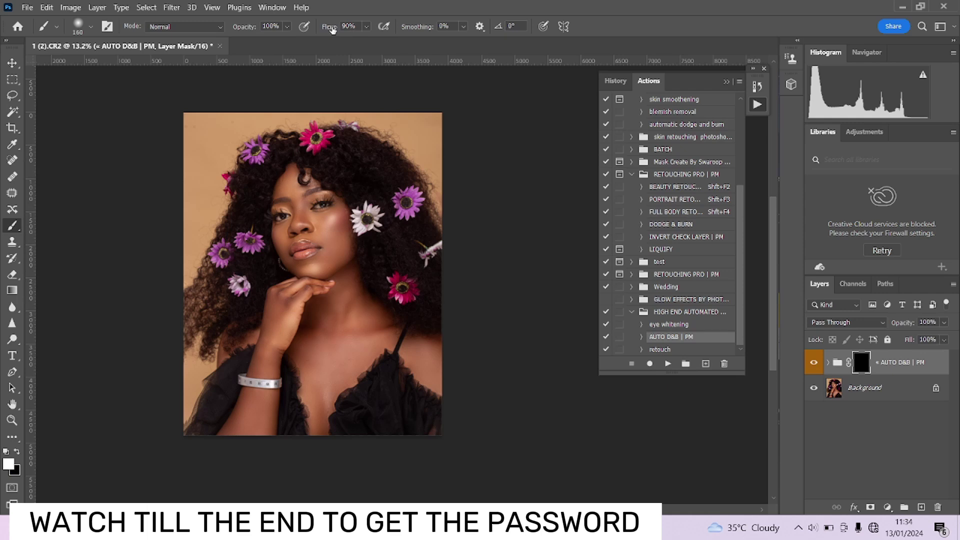
# Step: Set the brush flow to 27% and paint white on the AUTO D&B mask over the face with a 752-pixel brush
pyautogui.moveTo(332, 30); pyautogui.dragTo(298, 31)
pyautogui.scroll(4, 390, 254)
pyautogui.moveTo(301, 208)
pyautogui.mouseDown()
pyautogui.moveTo(321, 215)
pyautogui.moveTo(309, 210)
pyautogui.moveTo(296, 261)
pyautogui.moveTo(273, 258)
pyautogui.mouseUp()
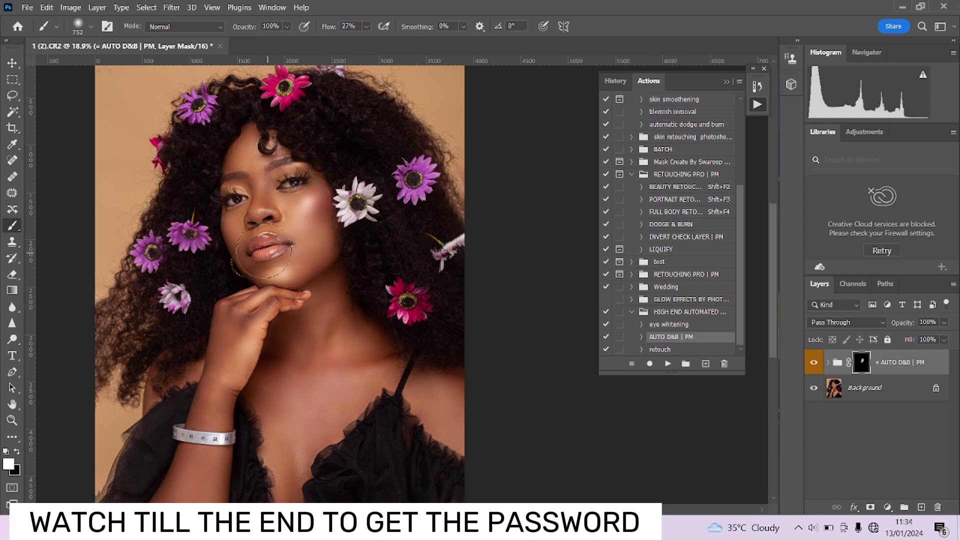
pyautogui.moveTo(253, 192)
pyautogui.mouseDown()
pyautogui.moveTo(263, 139)
pyautogui.moveTo(278, 262)
pyautogui.moveTo(249, 231)
pyautogui.moveTo(271, 272)
pyautogui.moveTo(302, 264)
pyautogui.moveTo(324, 207)
pyautogui.mouseUp()
# Step: Paint the dodge-and-burn effect onto the chest, shoulder, hand and arm on the AUTO D&B mask
pyautogui.scroll(-2, 323, 207)
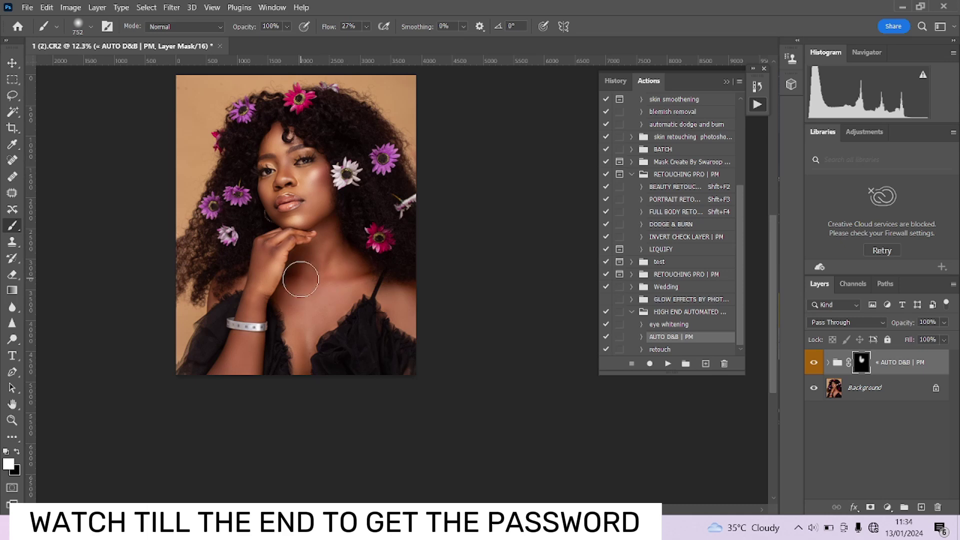
pyautogui.moveTo(385, 276)
pyautogui.mouseDown()
pyautogui.moveTo(332, 240)
pyautogui.moveTo(301, 304)
pyautogui.moveTo(263, 271)
pyautogui.moveTo(244, 371)
pyautogui.moveTo(221, 383)
pyautogui.mouseUp()
pyautogui.moveTo(323, 334)
pyautogui.mouseDown()
pyautogui.moveTo(303, 346)
pyautogui.moveTo(301, 373)
pyautogui.mouseUp()
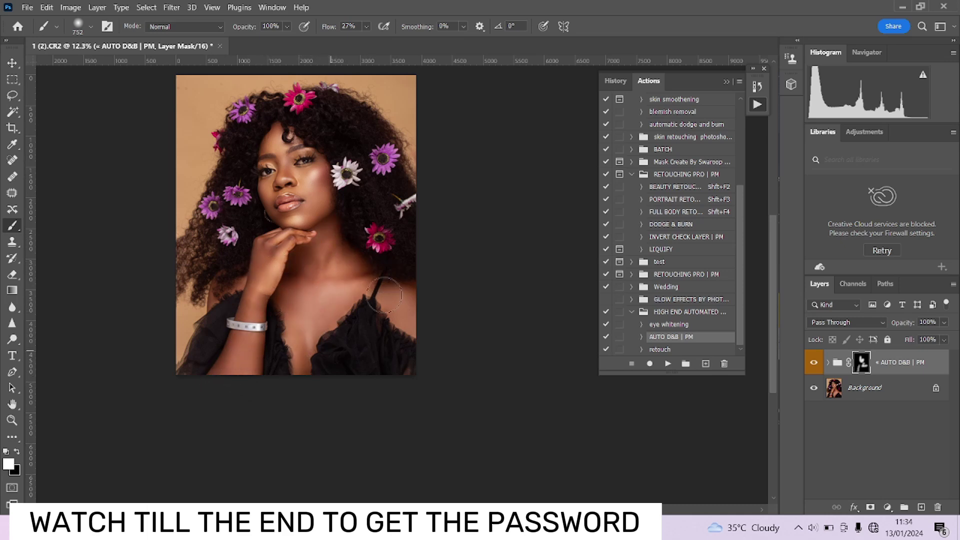
pyautogui.moveTo(385, 295); pyautogui.dragTo(415, 325)
pyautogui.moveTo(306, 267)
pyautogui.mouseDown()
pyautogui.moveTo(308, 250)
pyautogui.moveTo(249, 275)
pyautogui.moveTo(216, 307)
pyautogui.mouseUp()
# Step: Examine the dodge-and-burn result across the portrait, comparing it with the AUTO D&B group hidden and shown
pyautogui.scroll(4, 345, 216)
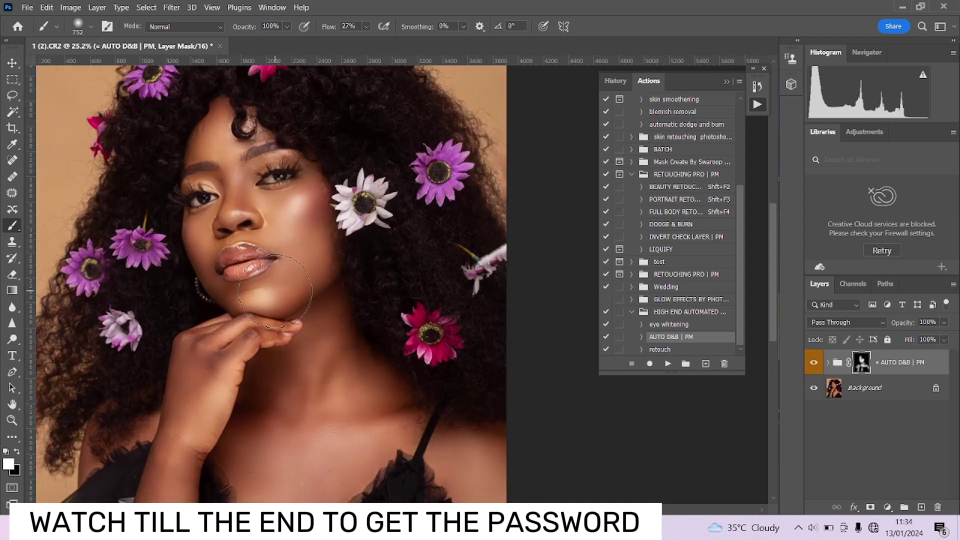
pyautogui.scroll(-2, 270, 250)
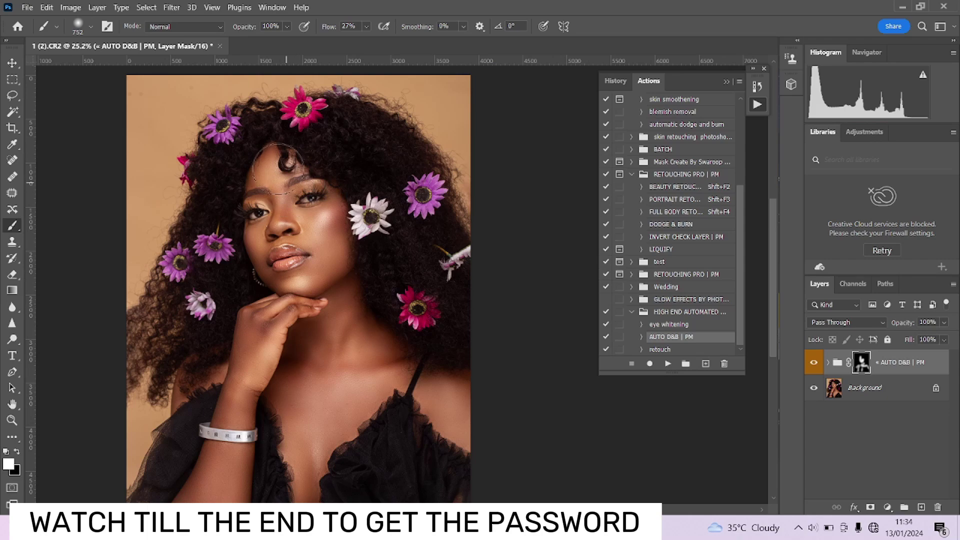
pyautogui.scroll(-1, 309, 241)
pyautogui.scroll(1, 400, 275)
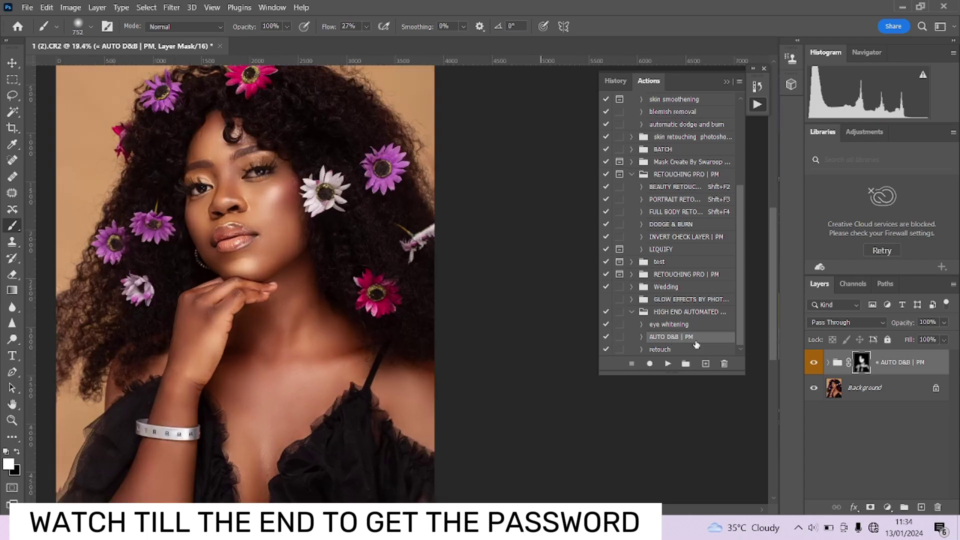
pyautogui.click(814, 363)
pyautogui.click(814, 363)
pyautogui.click(815, 363)
pyautogui.click(815, 363)
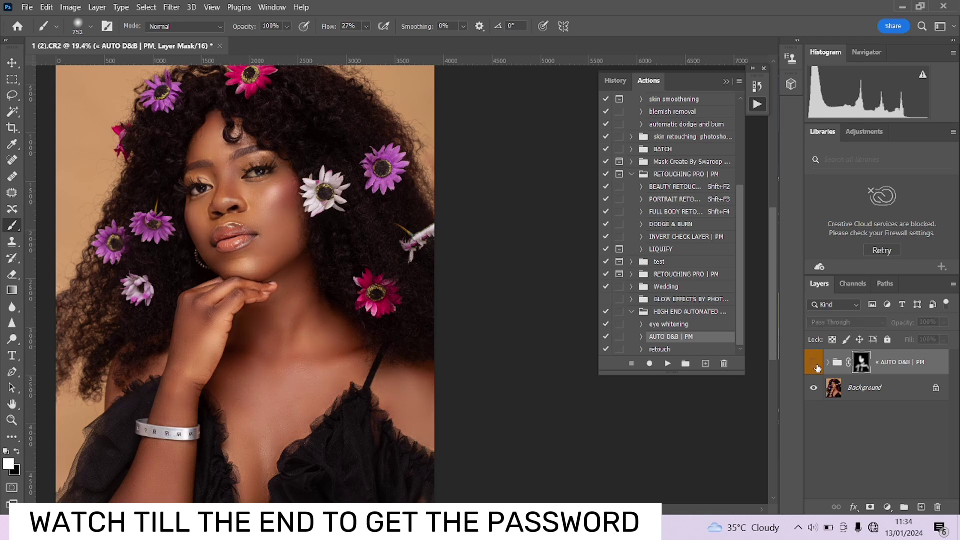
pyautogui.click(815, 363)
pyautogui.scroll(-1, 365, 225)
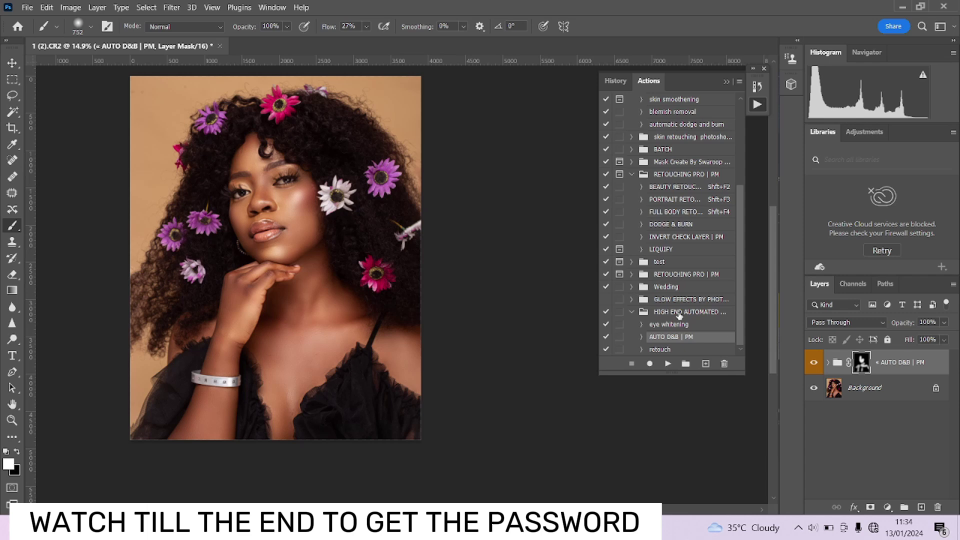
# Step: Flatten the image and run the eye whitening action
pyautogui.rightClick(889, 392)
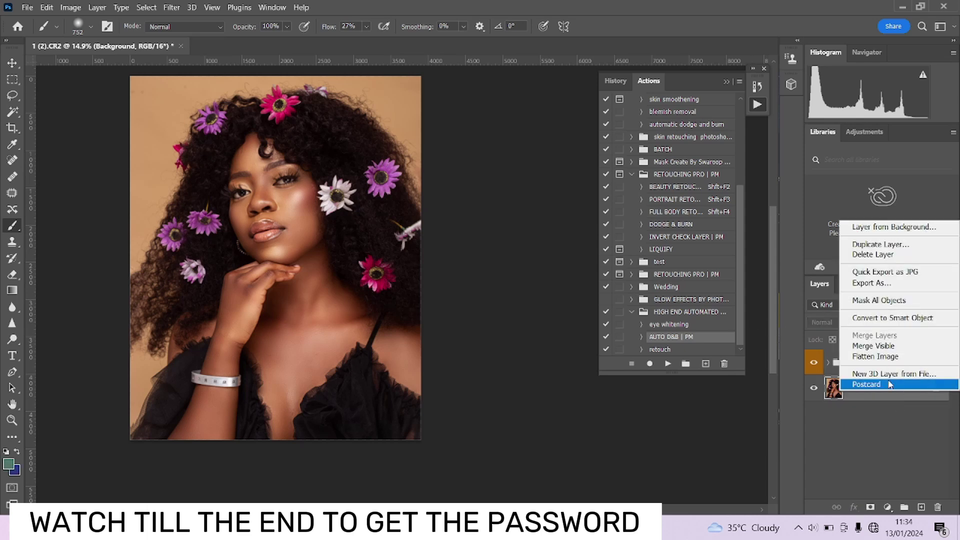
pyautogui.click(879, 357)
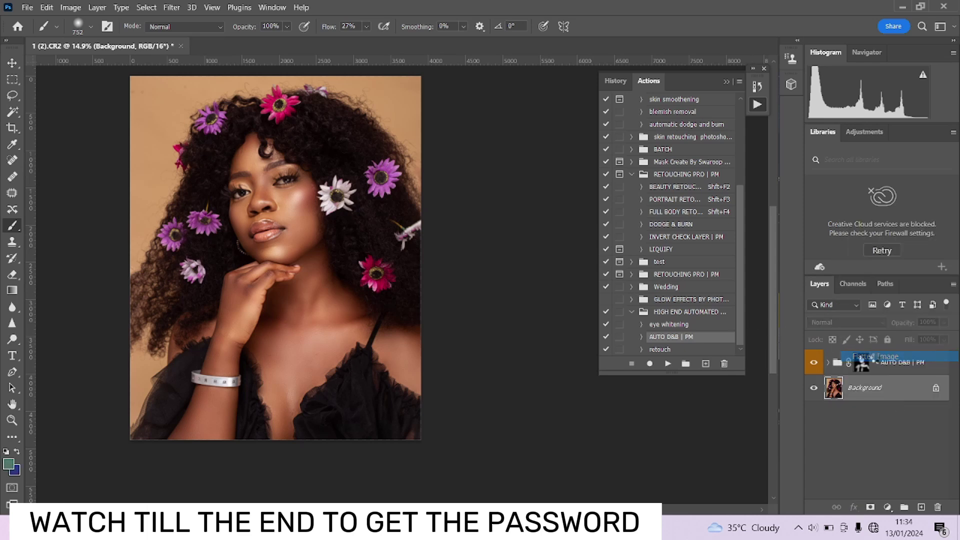
pyautogui.click(675, 326)
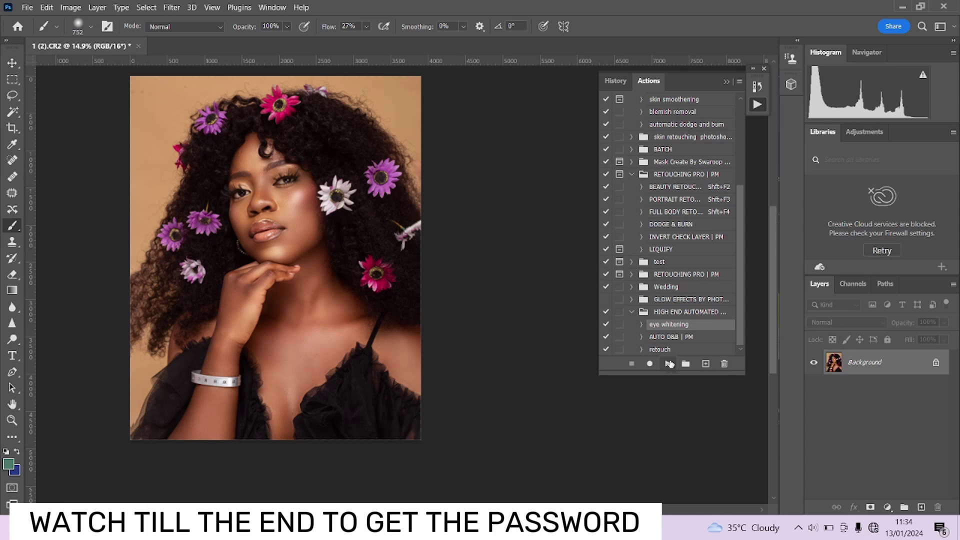
pyautogui.click(669, 364)
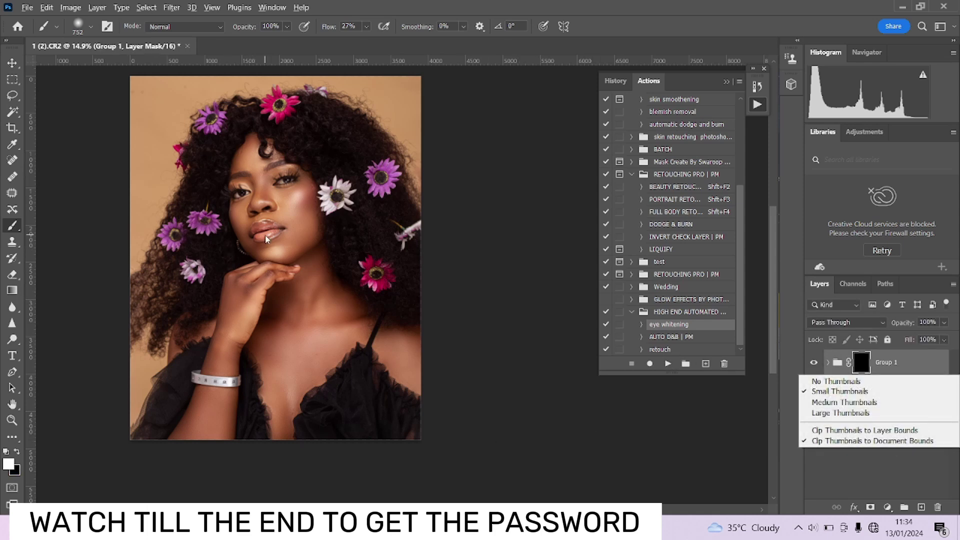
pyautogui.click(459, 251)
# Step: Reduce the brush to 29 pixels and paint the whitening mask over the inner white of the eye nearer the white flower
pyautogui.scroll(10, 252, 164)
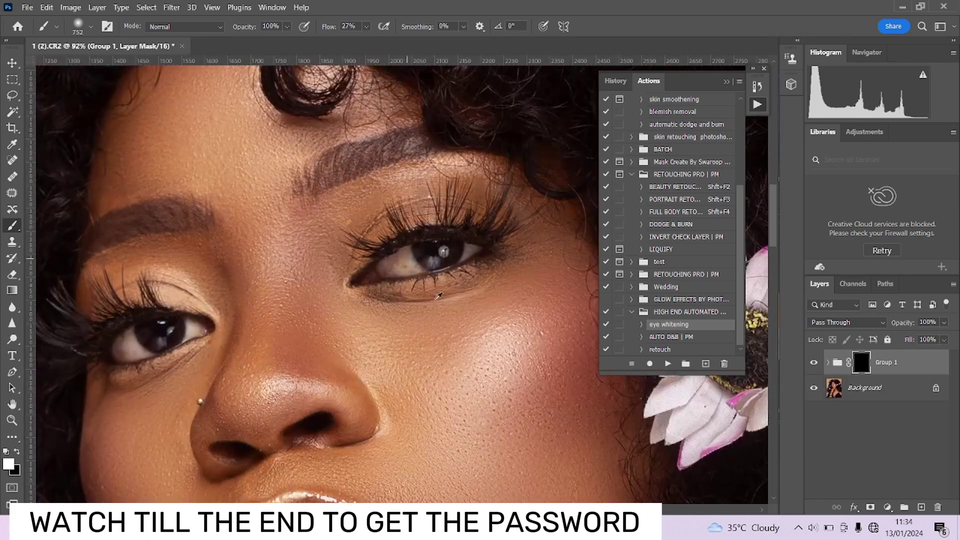
pyautogui.scroll(3, 435, 290)
pyautogui.moveTo(418, 262)
pyautogui.mouseDown()
pyautogui.moveTo(334, 266)
pyautogui.moveTo(221, 251)
pyautogui.mouseUp()
pyautogui.moveTo(401, 236)
pyautogui.mouseDown()
pyautogui.moveTo(282, 255)
pyautogui.moveTo(397, 256)
pyautogui.moveTo(386, 257)
pyautogui.moveTo(393, 246)
pyautogui.moveTo(369, 268)
pyautogui.mouseUp()
pyautogui.scroll(4, 381, 236)
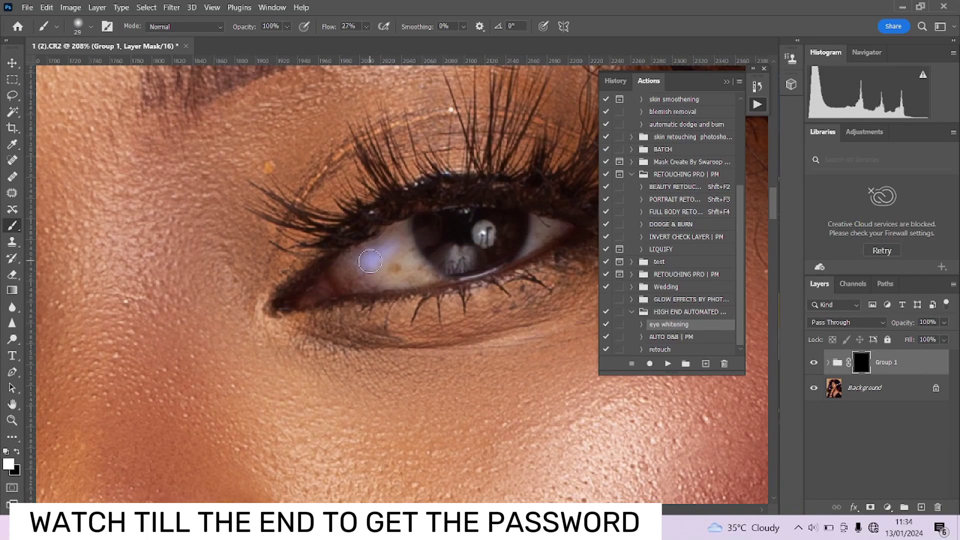
pyautogui.moveTo(399, 233)
pyautogui.mouseDown()
pyautogui.moveTo(346, 272)
pyautogui.moveTo(363, 284)
pyautogui.moveTo(426, 274)
pyautogui.moveTo(397, 244)
pyautogui.moveTo(413, 256)
pyautogui.moveTo(405, 268)
pyautogui.moveTo(341, 275)
pyautogui.moveTo(391, 267)
pyautogui.moveTo(374, 256)
pyautogui.moveTo(398, 228)
pyautogui.moveTo(441, 284)
pyautogui.moveTo(374, 285)
pyautogui.moveTo(417, 282)
pyautogui.moveTo(387, 284)
pyautogui.mouseUp()
# Step: Whiten the eye's outer corner with a 15-pixel brush, and even out its inner white with a 26-pixel brush
pyautogui.press('[')
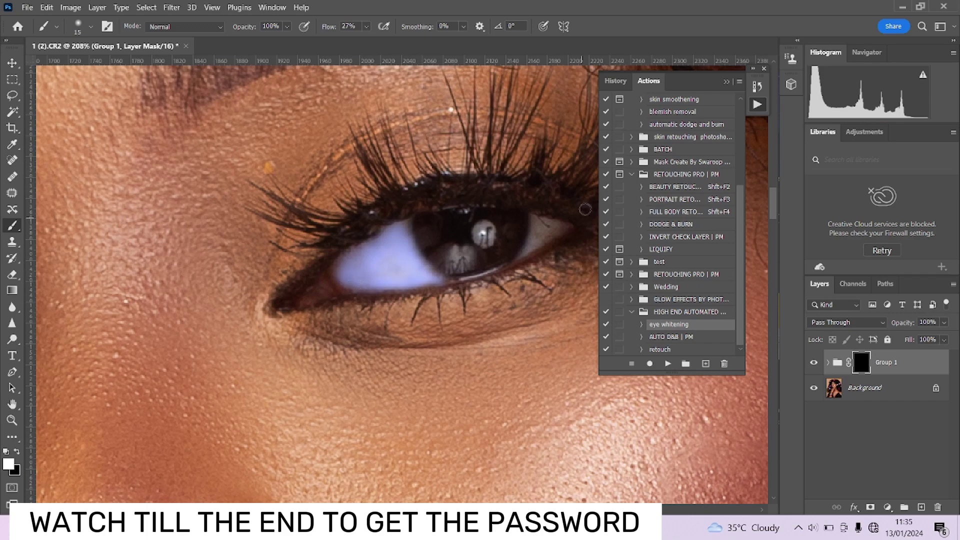
pyautogui.moveTo(537, 226)
pyautogui.mouseDown()
pyautogui.moveTo(526, 251)
pyautogui.moveTo(563, 228)
pyautogui.moveTo(544, 226)
pyautogui.moveTo(540, 238)
pyautogui.moveTo(548, 225)
pyautogui.moveTo(530, 220)
pyautogui.moveTo(556, 229)
pyautogui.moveTo(527, 253)
pyautogui.mouseUp()
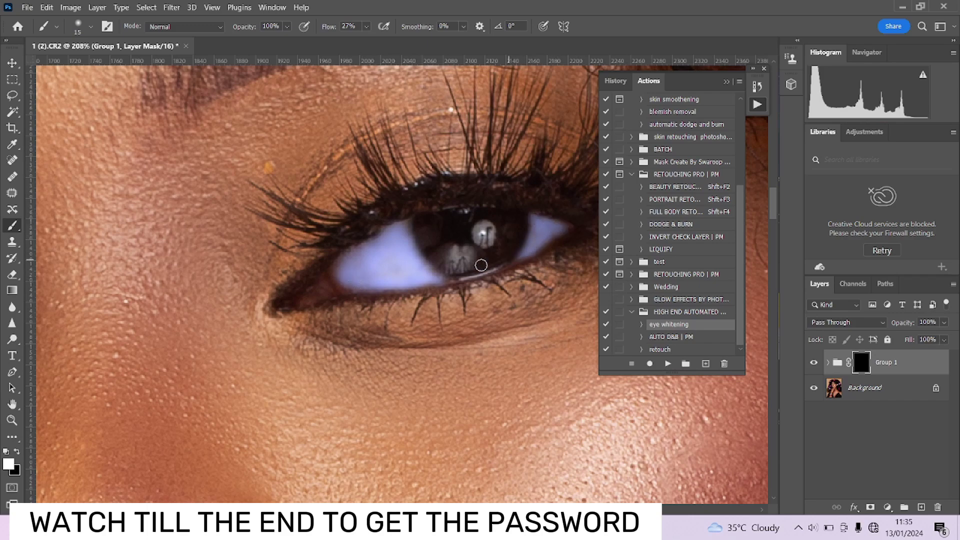
pyautogui.moveTo(436, 280)
pyautogui.mouseDown()
pyautogui.moveTo(392, 232)
pyautogui.moveTo(345, 265)
pyautogui.moveTo(389, 266)
pyautogui.mouseUp()
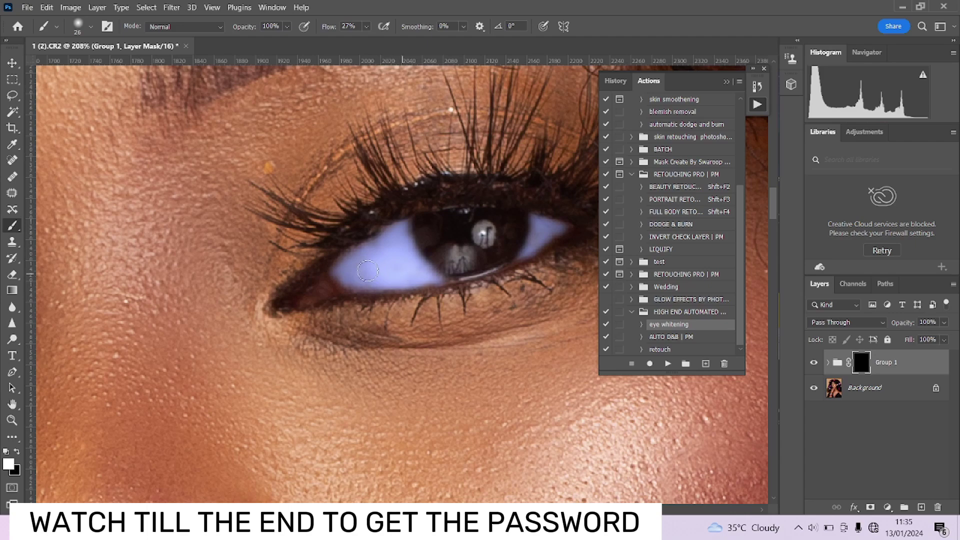
# Step: Paint the whitening mask over the outer and inner whites of the other eye with the 26-pixel brush
pyautogui.moveTo(392, 277); pyautogui.dragTo(638, 279)
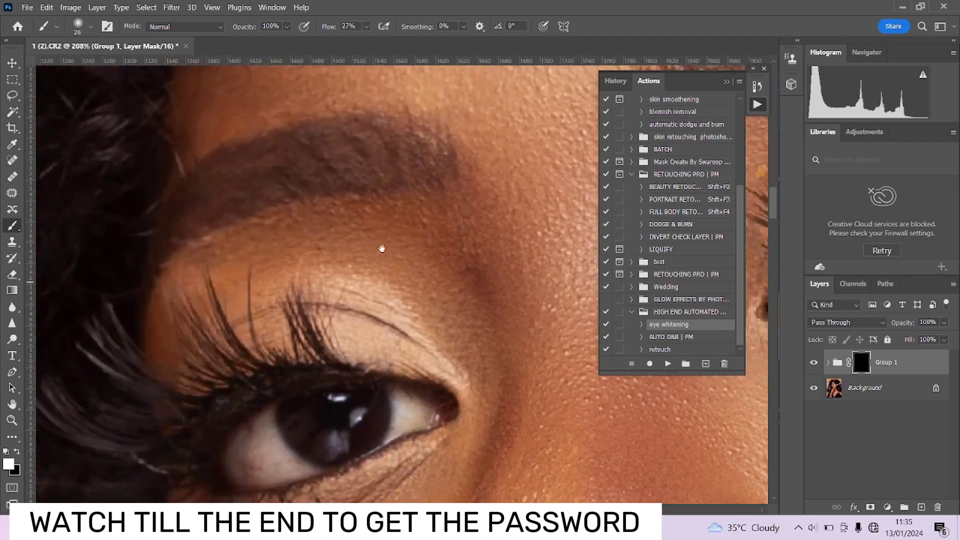
pyautogui.moveTo(382, 249); pyautogui.dragTo(383, 207)
pyautogui.moveTo(320, 358)
pyautogui.mouseDown()
pyautogui.moveTo(299, 369)
pyautogui.moveTo(290, 406)
pyautogui.moveTo(364, 395)
pyautogui.moveTo(347, 392)
pyautogui.moveTo(324, 343)
pyautogui.moveTo(299, 390)
pyautogui.moveTo(345, 387)
pyautogui.moveTo(318, 378)
pyautogui.moveTo(299, 399)
pyautogui.moveTo(312, 354)
pyautogui.moveTo(313, 384)
pyautogui.moveTo(323, 364)
pyautogui.moveTo(335, 391)
pyautogui.moveTo(300, 399)
pyautogui.moveTo(306, 383)
pyautogui.moveTo(341, 403)
pyautogui.mouseUp()
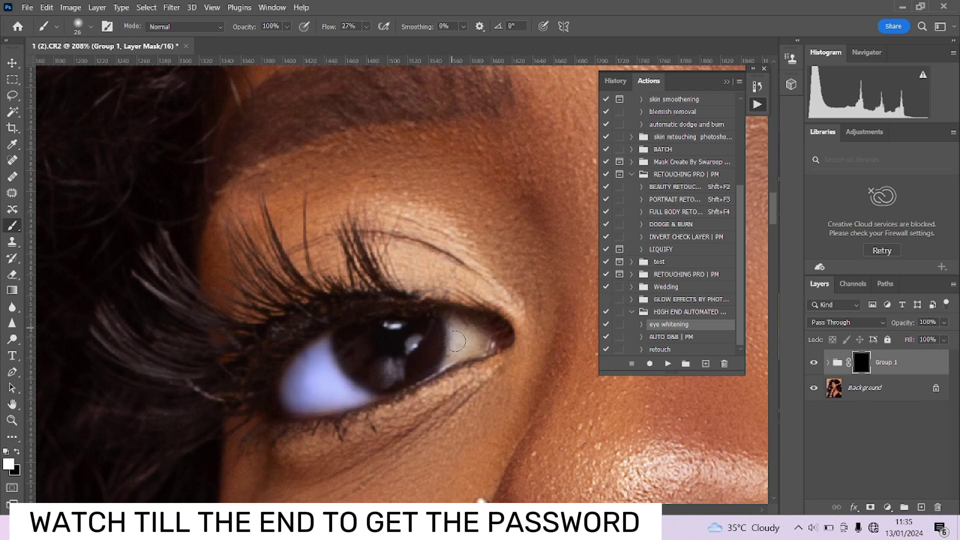
pyautogui.moveTo(455, 341)
pyautogui.mouseDown()
pyautogui.moveTo(475, 342)
pyautogui.moveTo(464, 328)
pyautogui.moveTo(456, 353)
pyautogui.moveTo(466, 340)
pyautogui.moveTo(457, 328)
pyautogui.moveTo(447, 358)
pyautogui.mouseUp()
# Step: Expand the eye whitening group and hide its Channel Mixer 1 adjustment layer
pyautogui.click(826, 362)
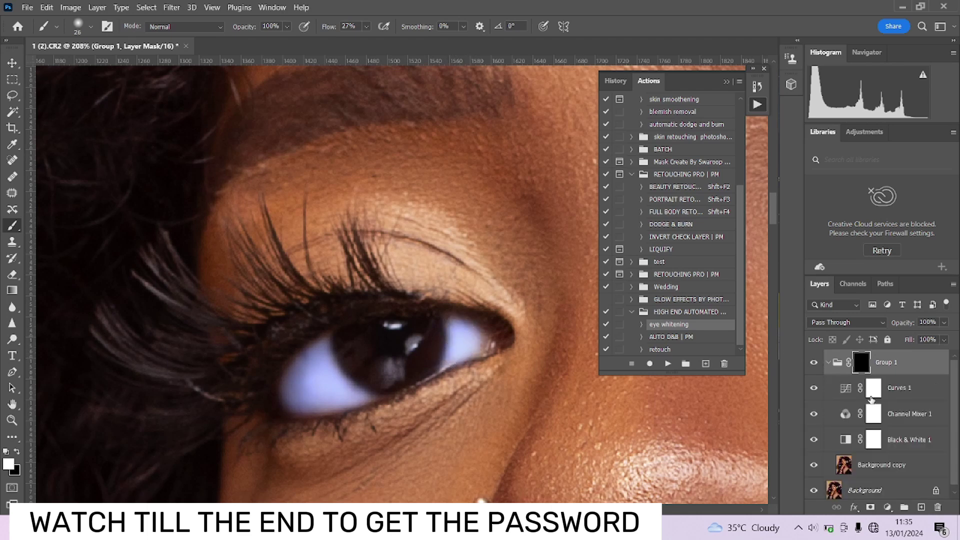
pyautogui.click(889, 442)
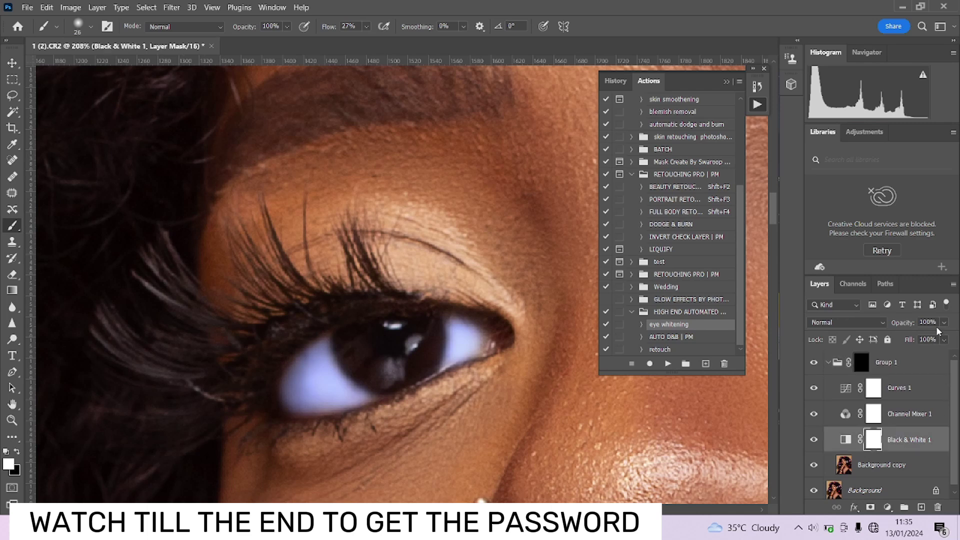
pyautogui.click(923, 413)
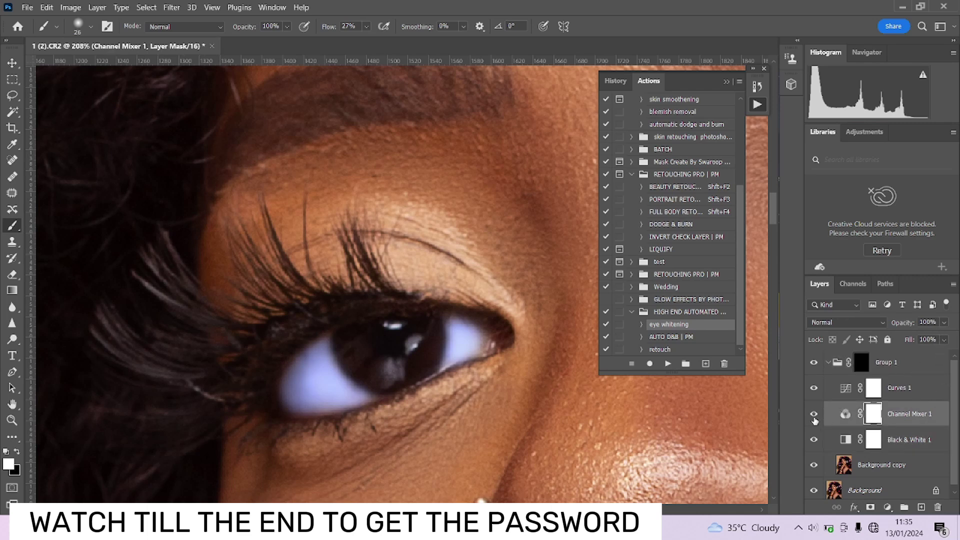
pyautogui.click(814, 414)
pyautogui.scroll(-10, 485, 270)
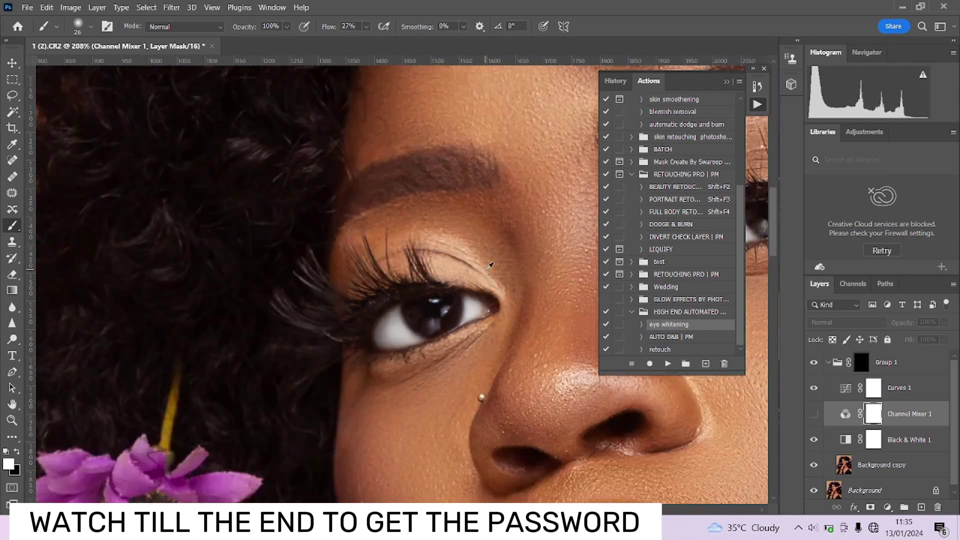
pyautogui.scroll(-5, 364, 254)
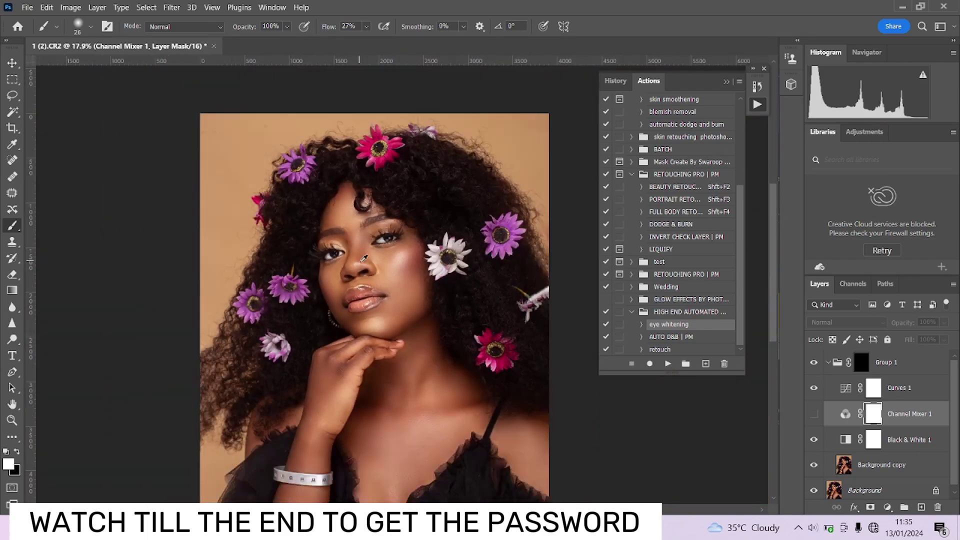
pyautogui.scroll(-1, 388, 279)
# Step: Flatten the image, discarding the hidden layers
pyautogui.rightClick(890, 490)
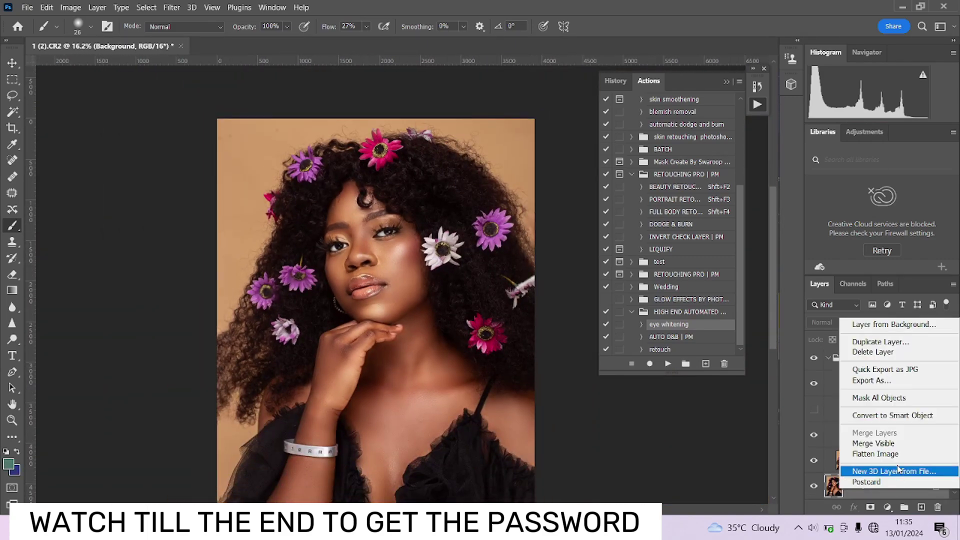
pyautogui.click(869, 488)
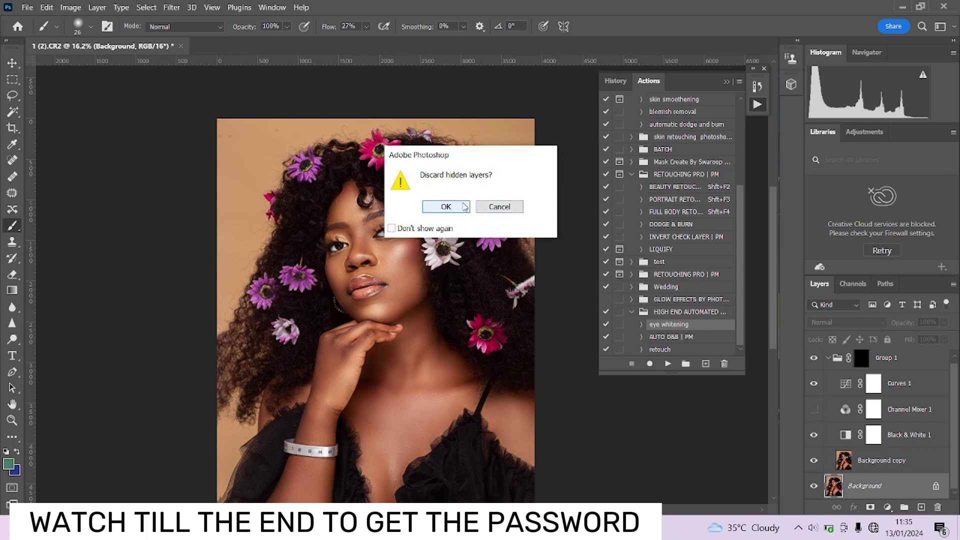
pyautogui.click(445, 206)
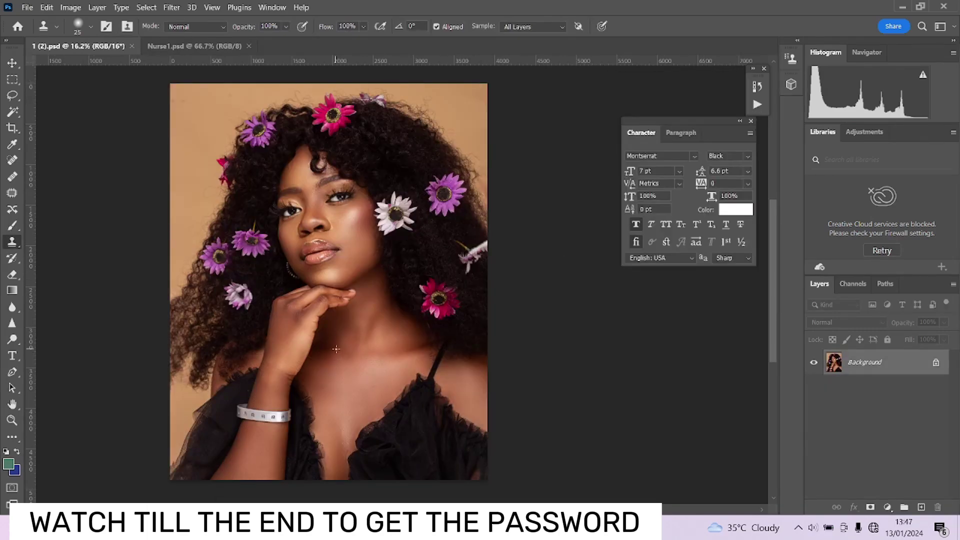
# Step: Inspect the retouched face and whole portrait, and add a Color Lookup adjustment layer above the Background
pyautogui.scroll(5, 336, 349)
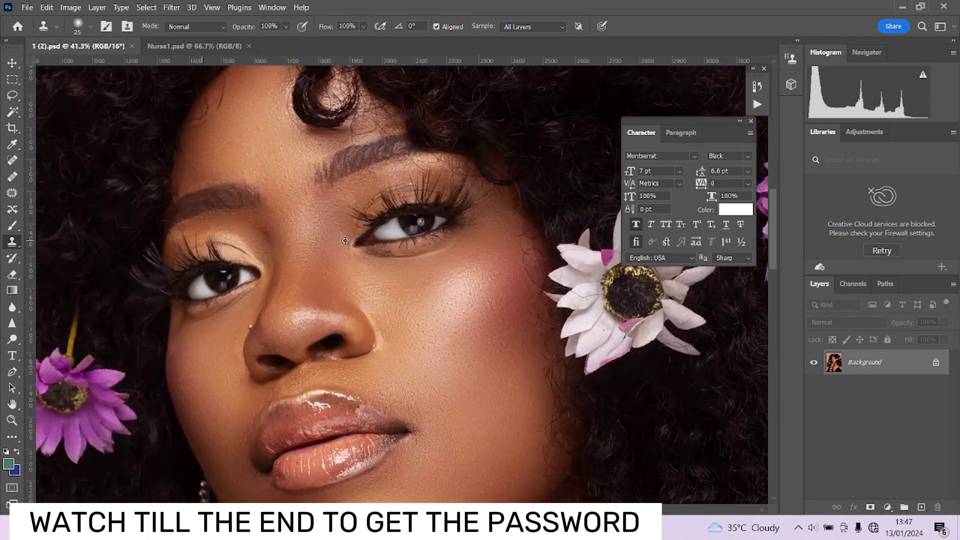
pyautogui.scroll(-5, 345, 241)
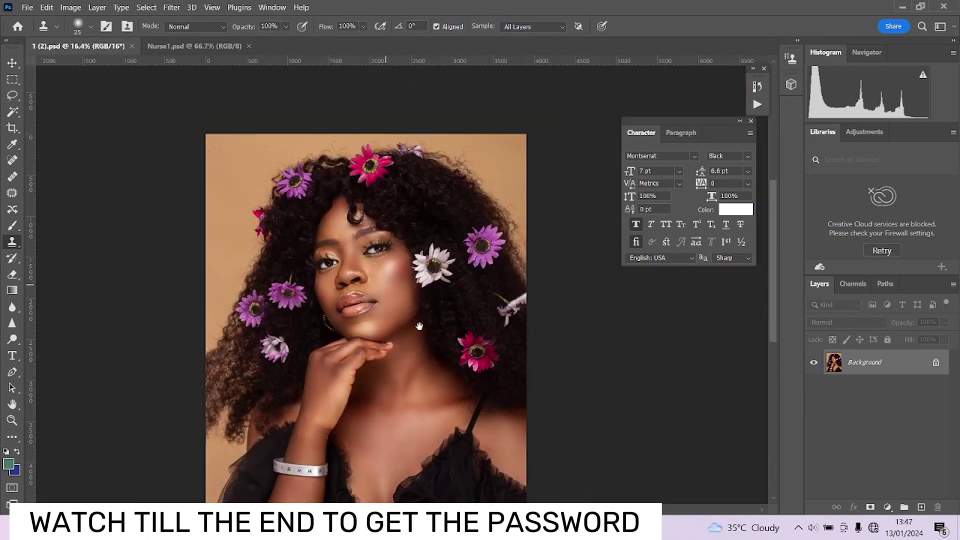
pyautogui.moveTo(419, 326); pyautogui.dragTo(367, 245)
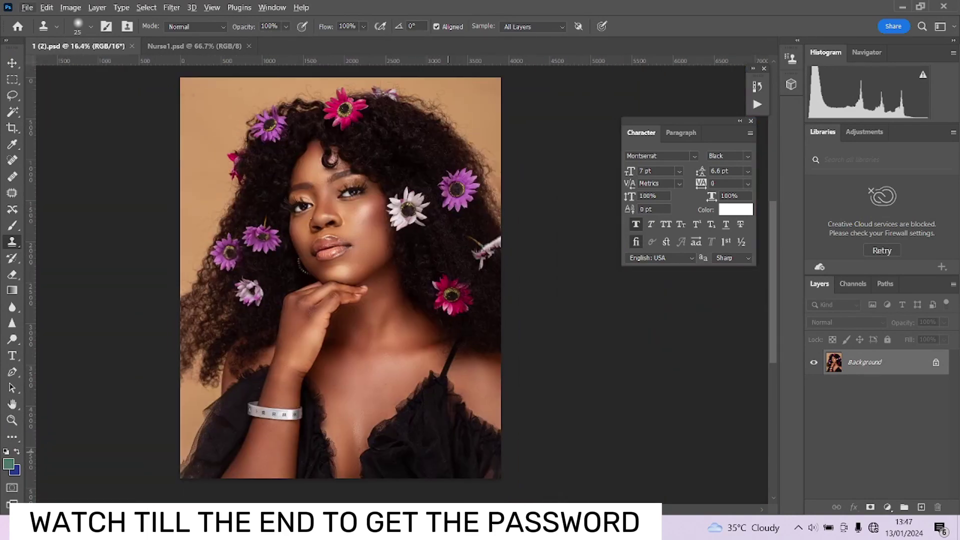
pyautogui.moveTo(412, 528)
pyautogui.click(889, 506)
pyautogui.click(897, 437)
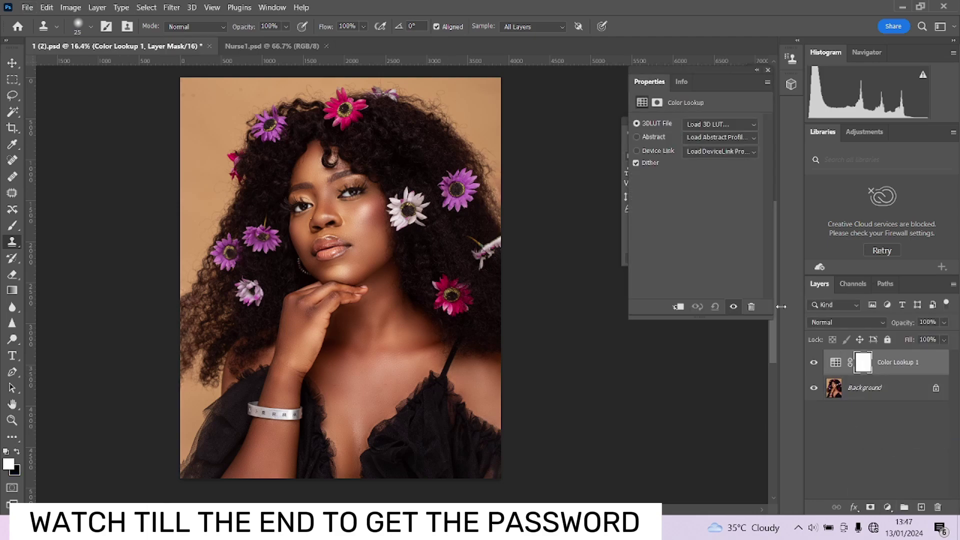
# Step: Load PGA (1).CUBE from the FREE LIGHT & DARK SKIN MENALIN LUTS folder as the Color Lookup layer's 3D LUT
pyautogui.click(703, 131)
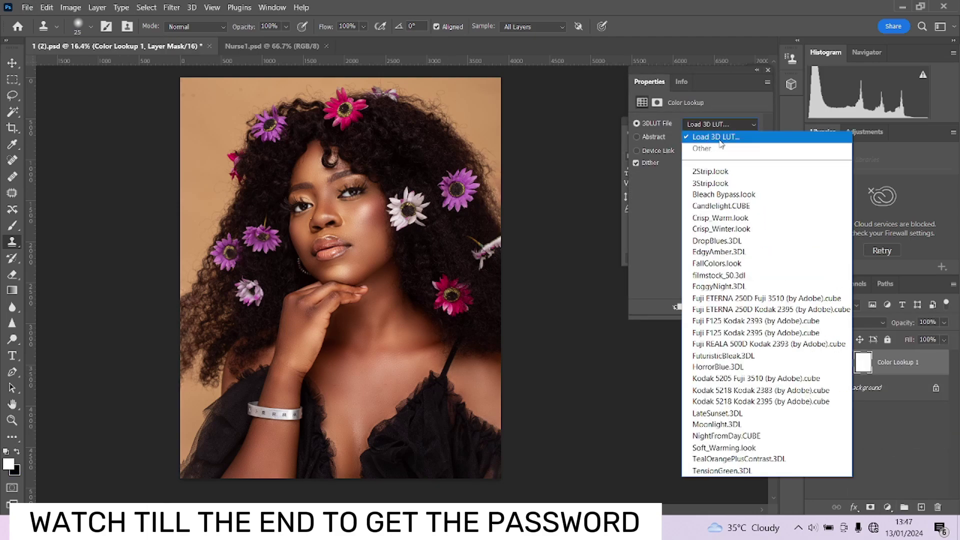
pyautogui.click(721, 140)
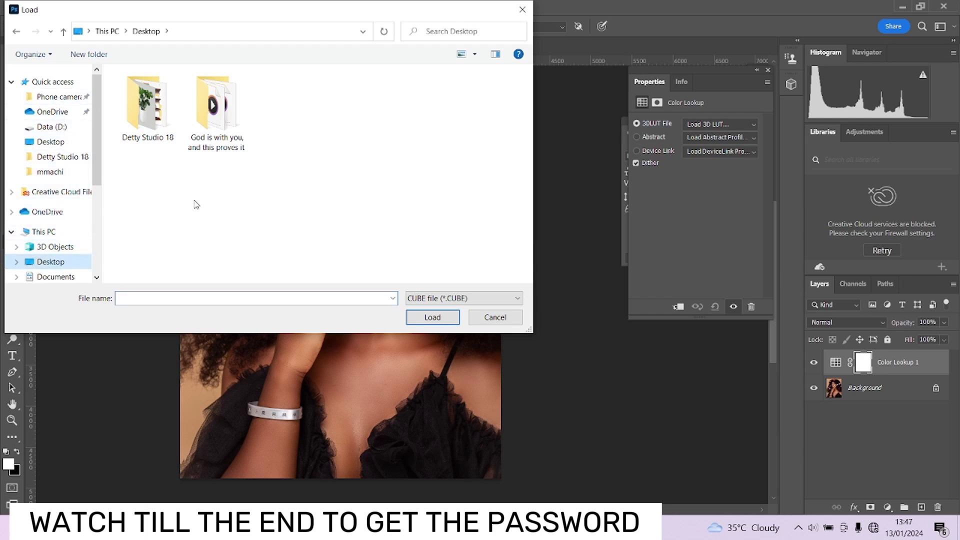
pyautogui.doubleClick(149, 114)
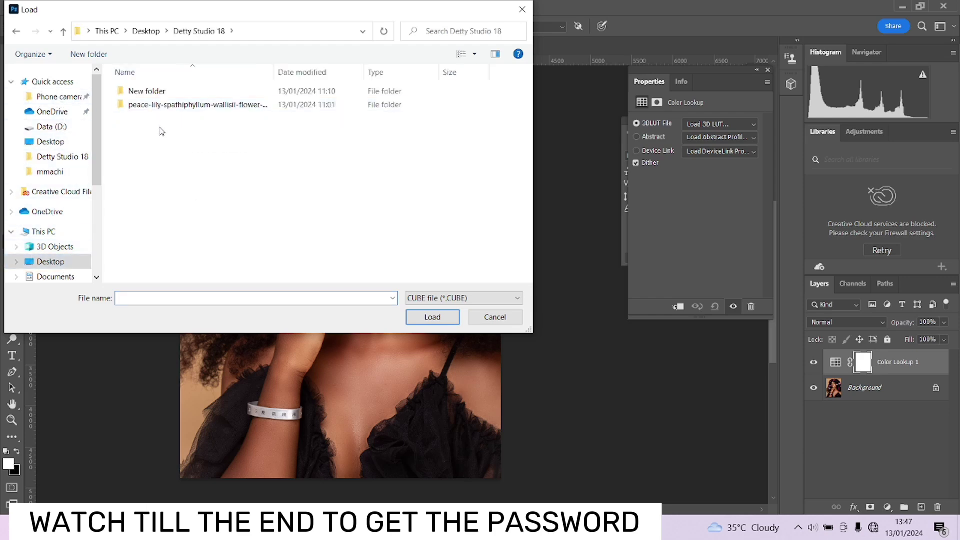
pyautogui.doubleClick(153, 91)
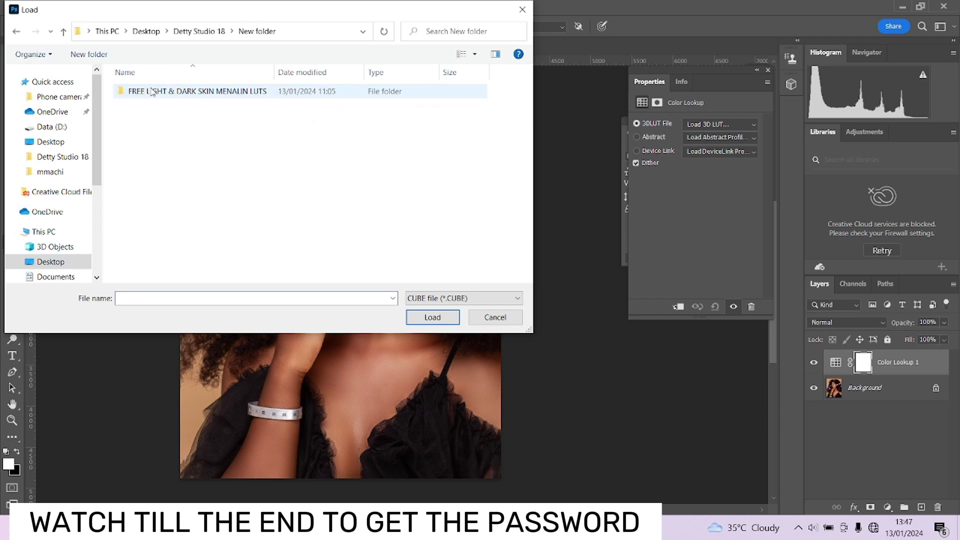
pyautogui.doubleClick(170, 92)
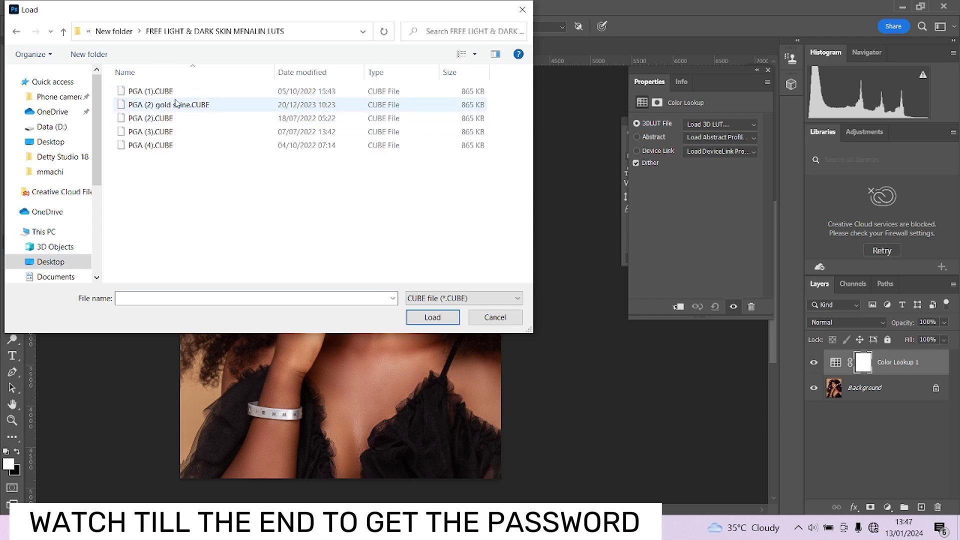
pyautogui.click(157, 92)
pyautogui.click(432, 317)
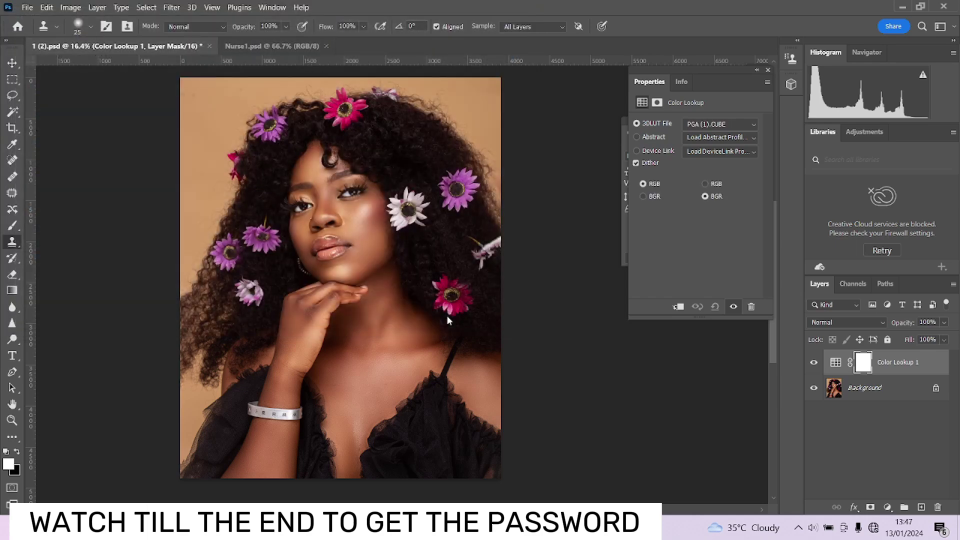
# Step: Try the PGA (2) gold shine.CUBE LUT on the Color Lookup layer
pyautogui.click(706, 125)
pyautogui.click(713, 134)
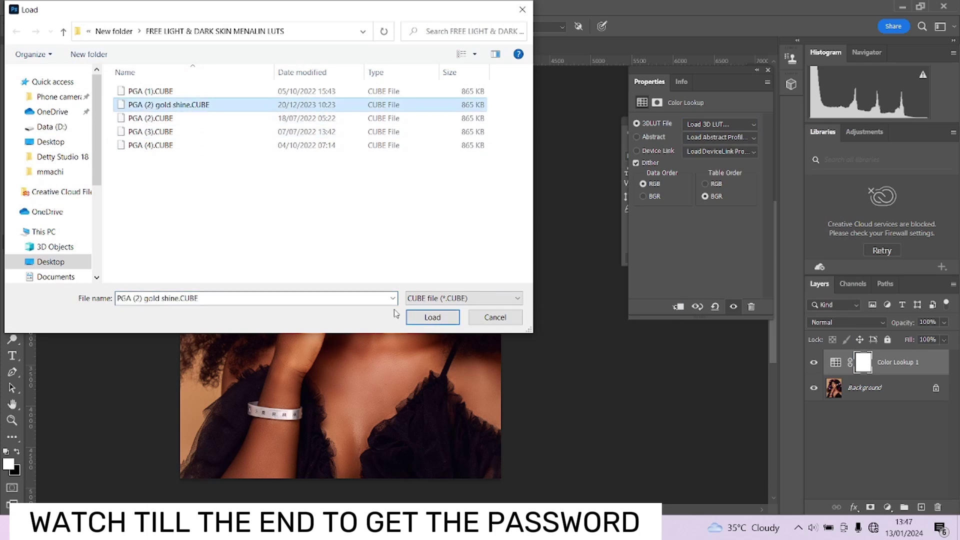
pyautogui.click(432, 318)
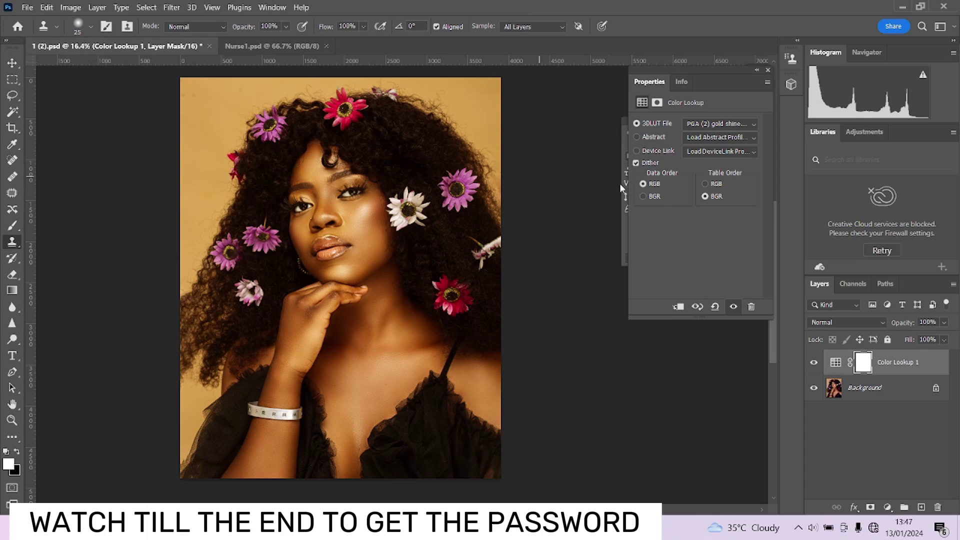
# Step: Load PGA (4).CUBE as the Color Lookup layer's 3D LUT
pyautogui.click(729, 123)
pyautogui.scroll(2, 716, 143)
pyautogui.click(717, 142)
pyautogui.click(150, 145)
pyautogui.click(433, 317)
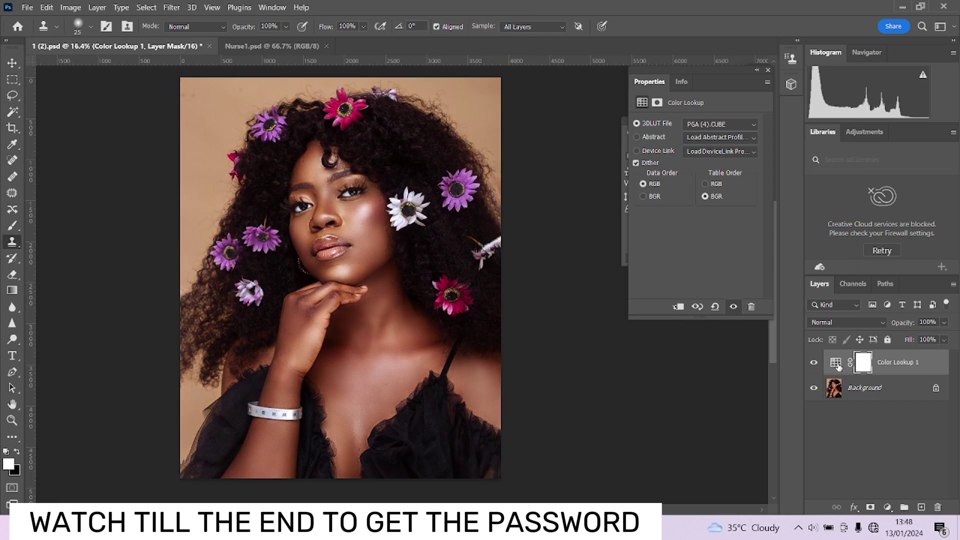
# Step: Compare the portrait with the Color Lookup layer hidden and shown, and set the layer's opacity to 78%
pyautogui.click(814, 362)
pyautogui.click(815, 362)
pyautogui.click(814, 362)
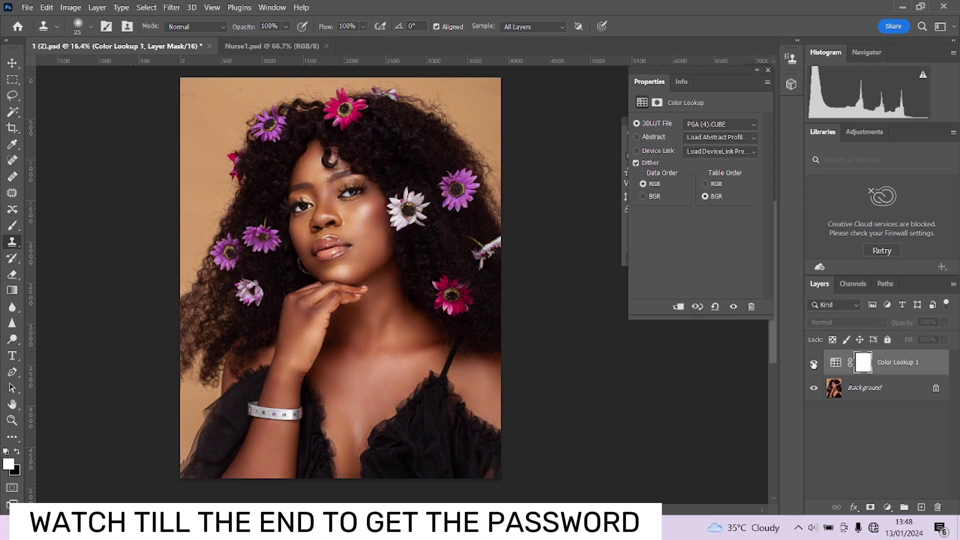
pyautogui.click(814, 363)
pyautogui.click(944, 323)
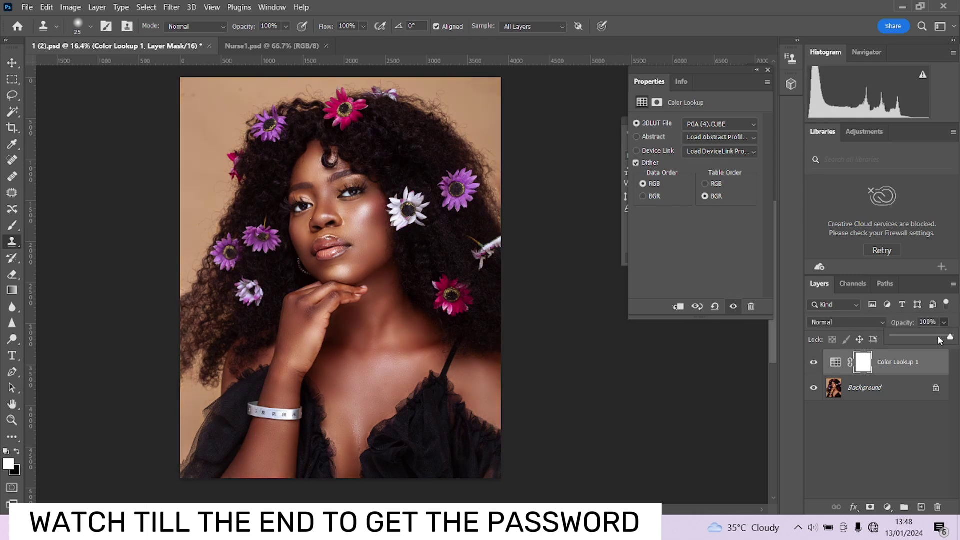
pyautogui.click(940, 341)
pyautogui.click(887, 507)
pyautogui.click(883, 489)
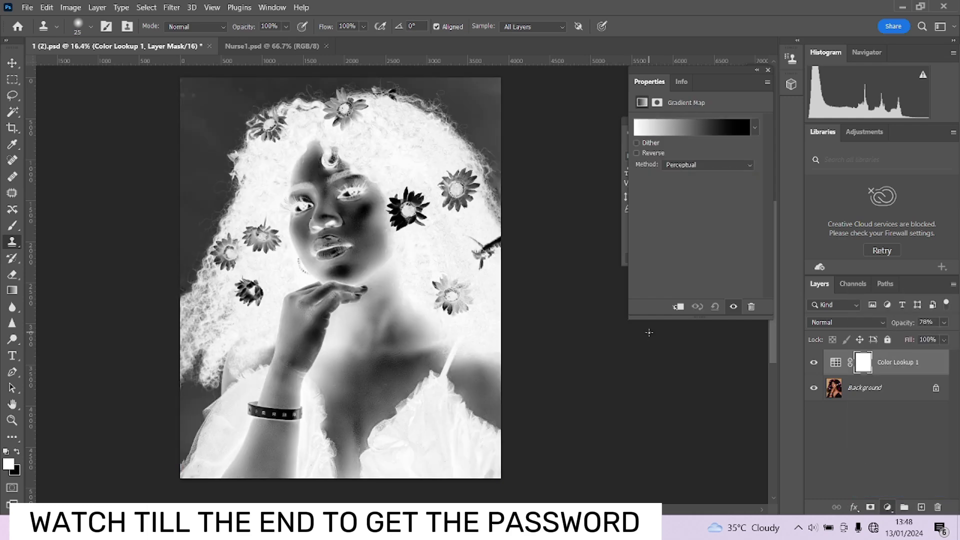
pyautogui.click(680, 128)
pyautogui.scroll(-5, 694, 208)
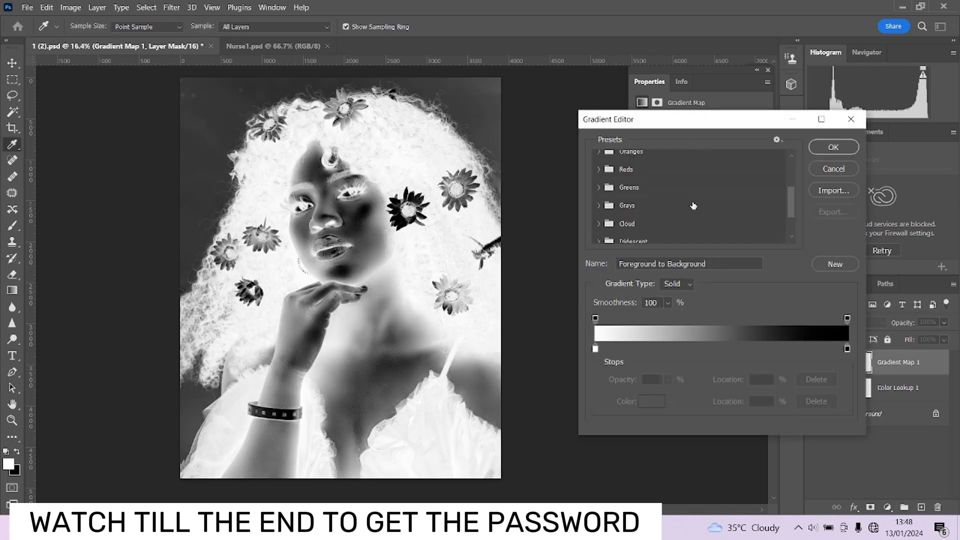
pyautogui.click(834, 169)
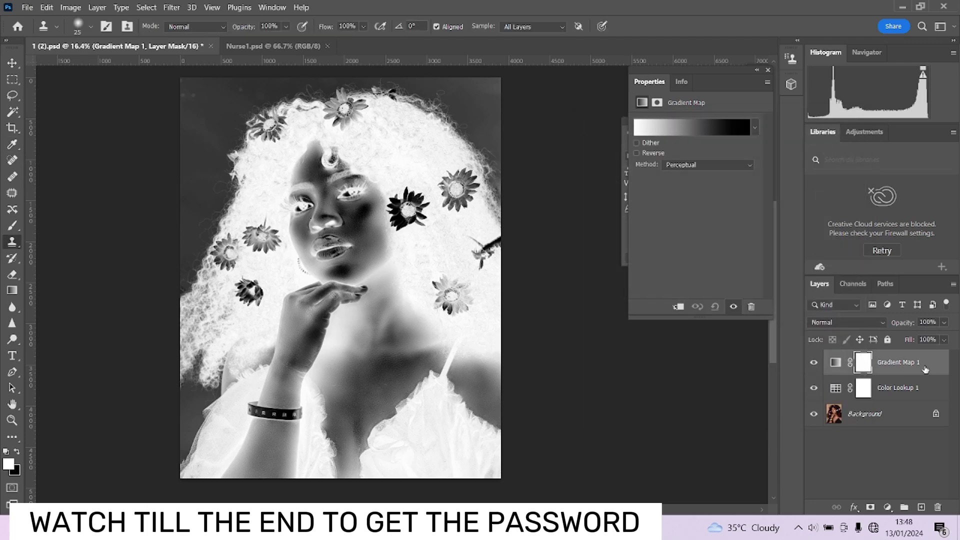
pyautogui.moveTo(925, 369); pyautogui.dragTo(937, 506)
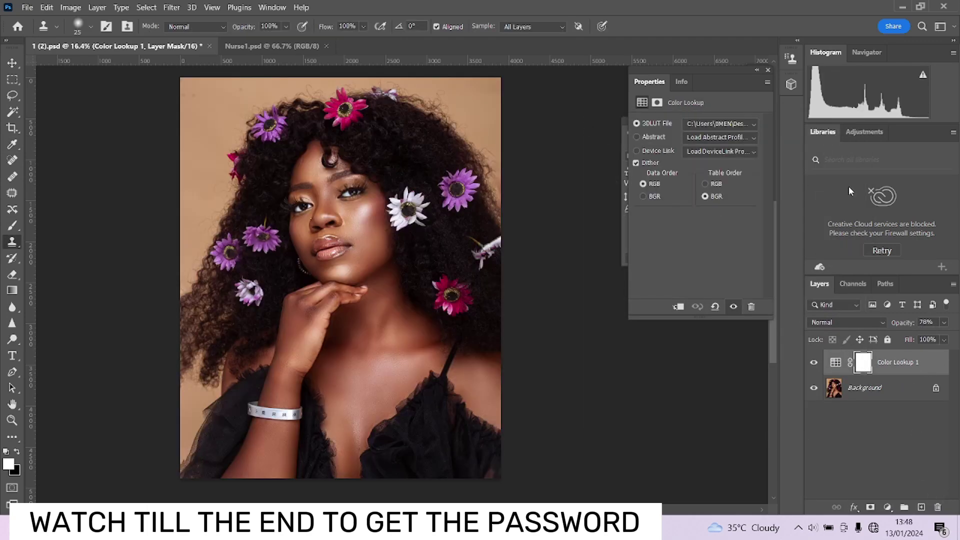
# Step: Add the Legacy Gradients collection to the gradient presets
pyautogui.moveTo(731, 94); pyautogui.dragTo(702, 86)
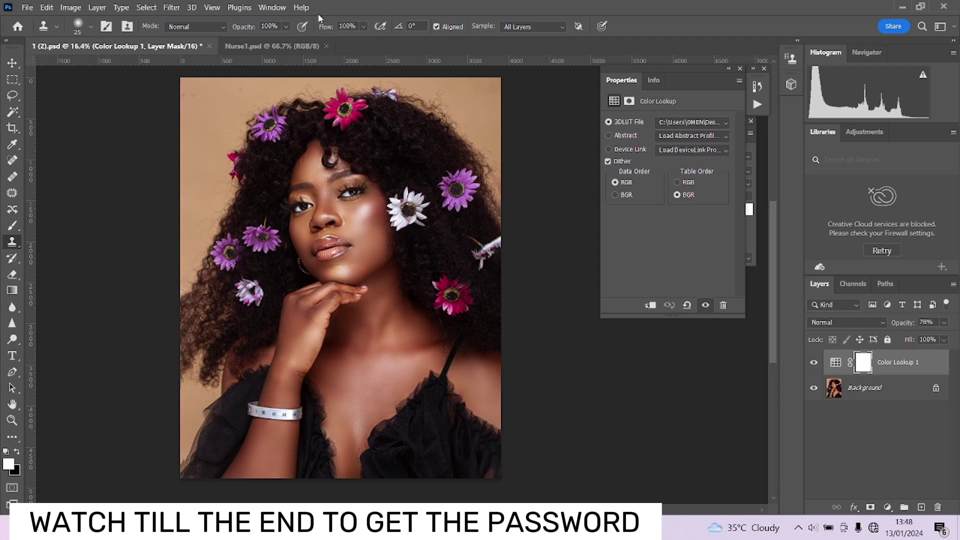
pyautogui.click(282, 10)
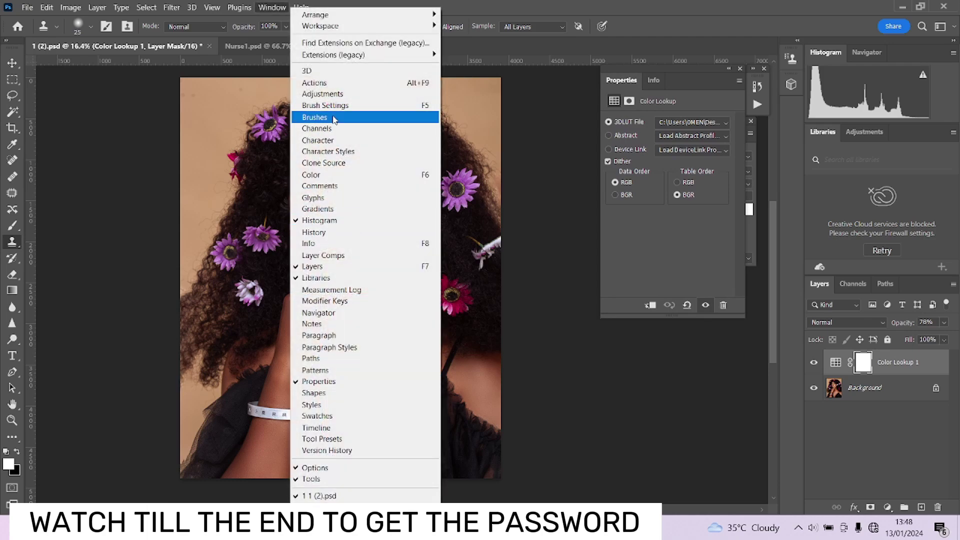
pyautogui.click(325, 211)
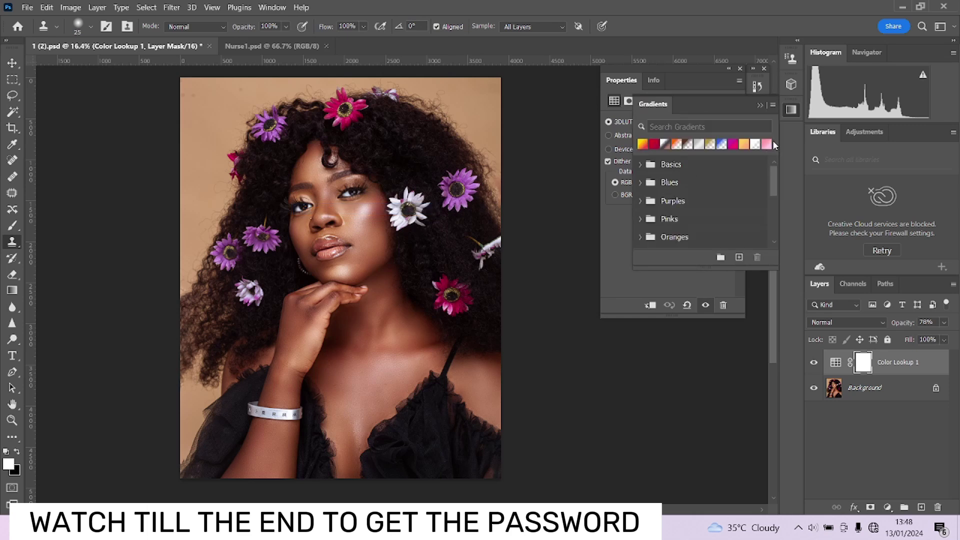
pyautogui.click(772, 106)
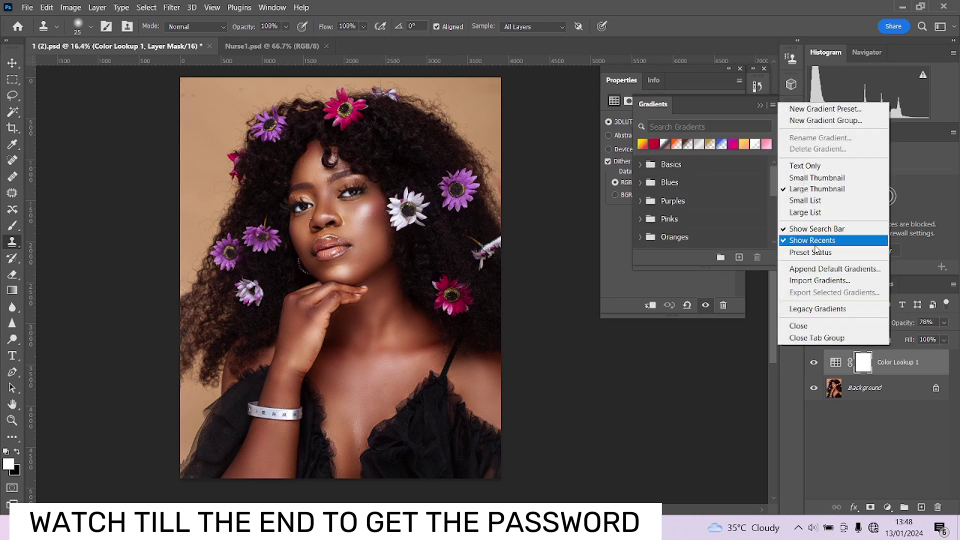
pyautogui.click(816, 310)
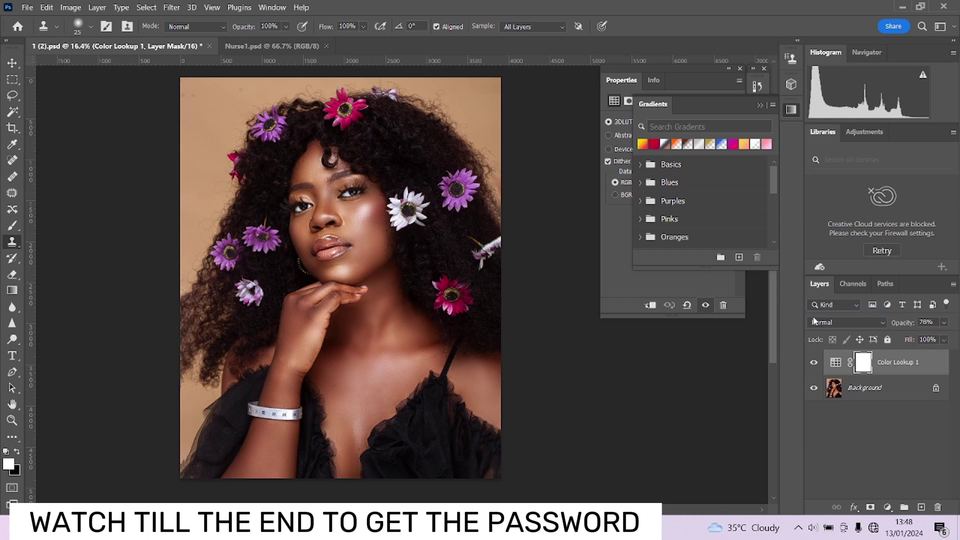
pyautogui.click(759, 105)
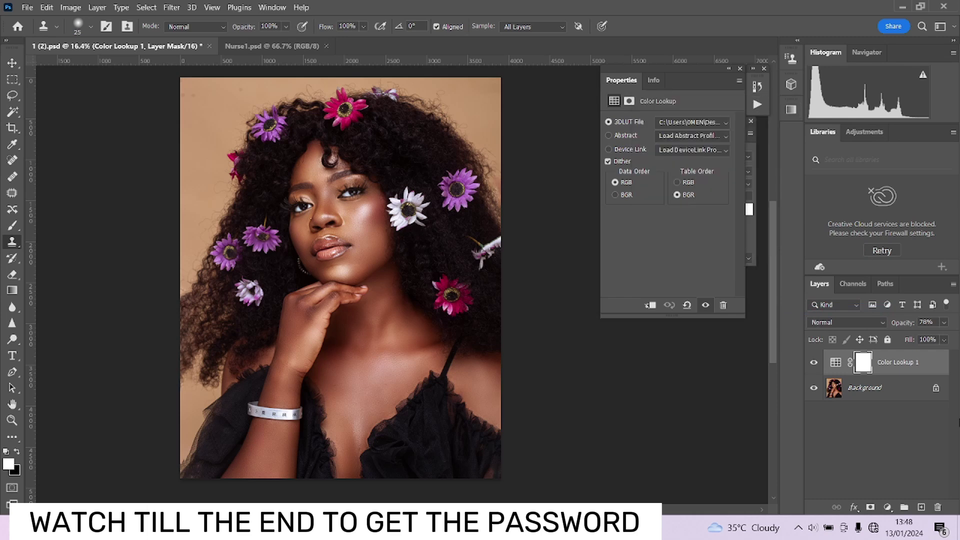
# Step: Add a Gradient Map adjustment layer using the Sepia Antique preset from the Photographic Toning set in Legacy Gradients
pyautogui.click(888, 507)
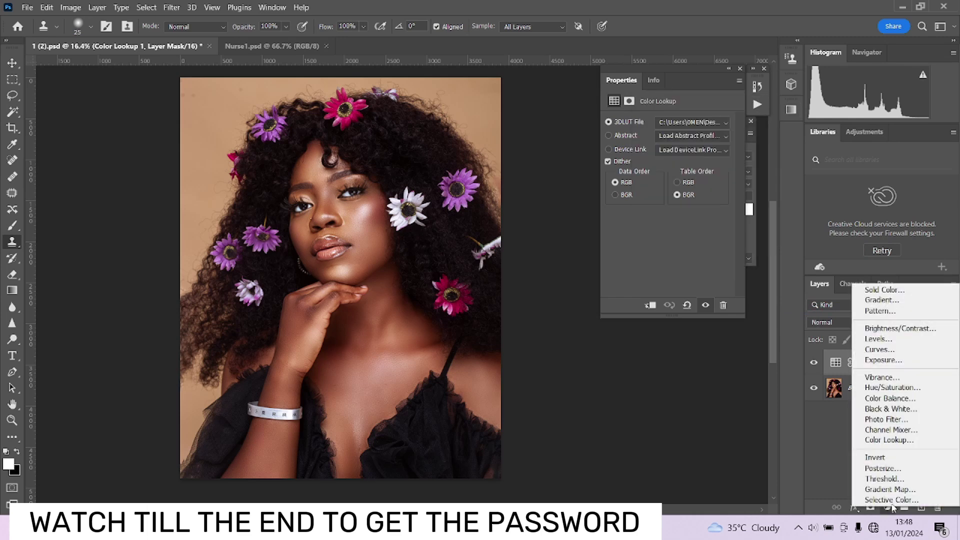
pyautogui.click(833, 497)
pyautogui.click(657, 128)
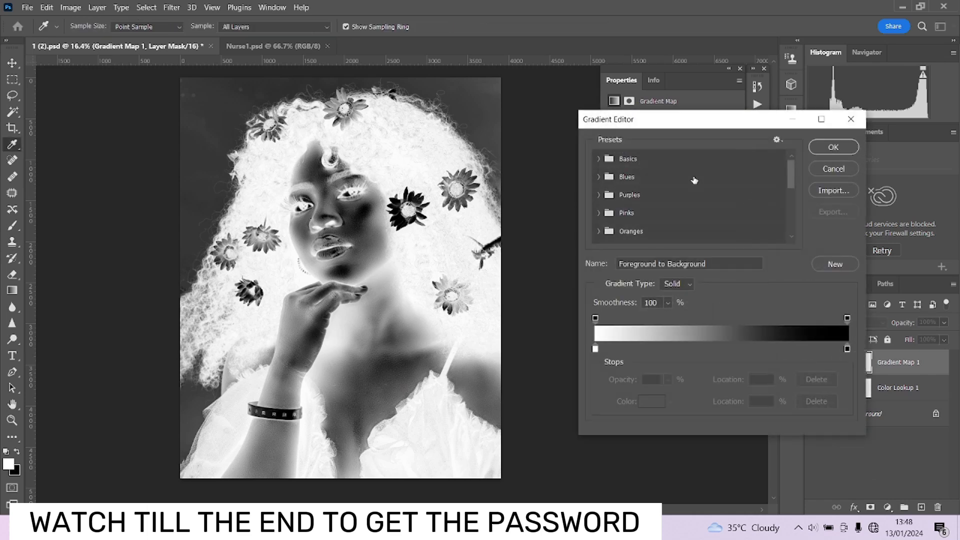
pyautogui.scroll(-5, 675, 197)
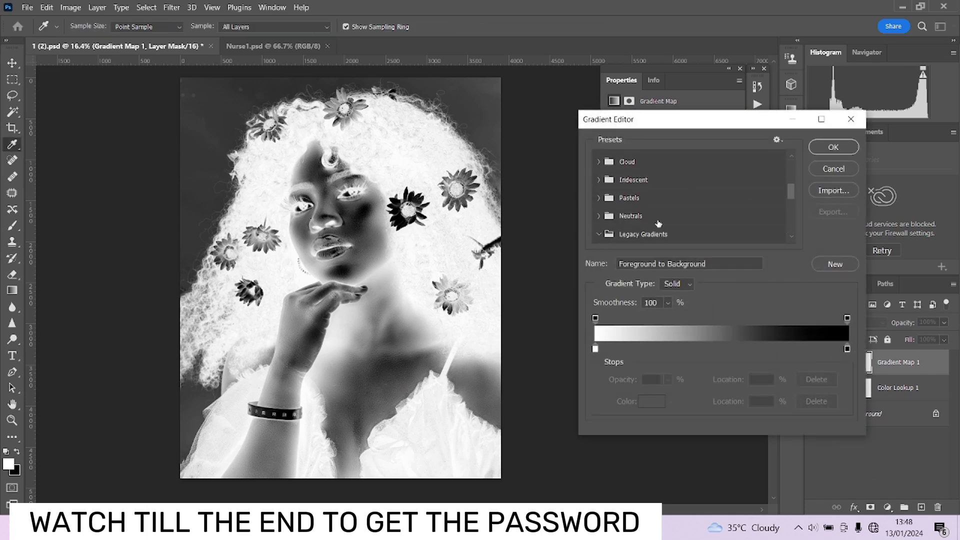
pyautogui.click(598, 235)
pyautogui.scroll(-4, 612, 220)
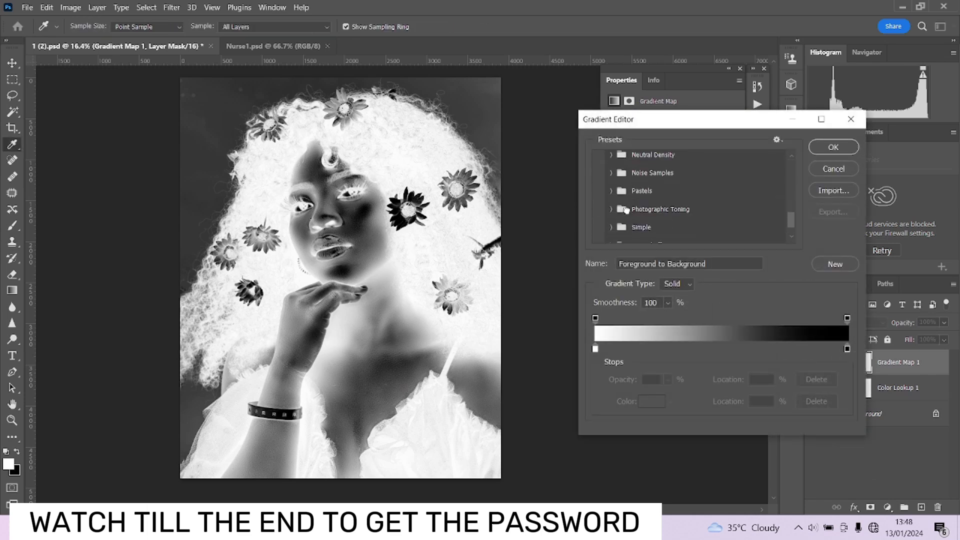
pyautogui.click(612, 209)
pyautogui.scroll(-3, 696, 215)
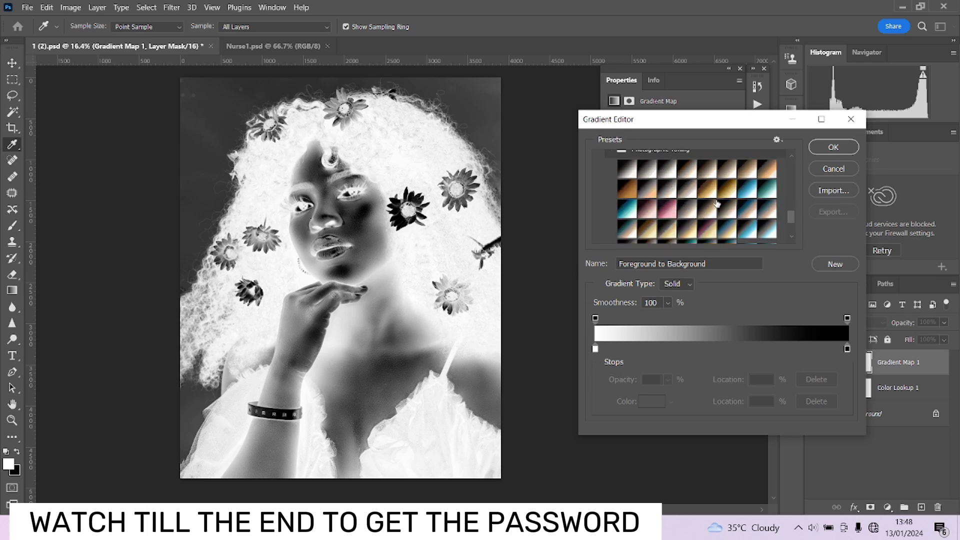
pyautogui.click(626, 192)
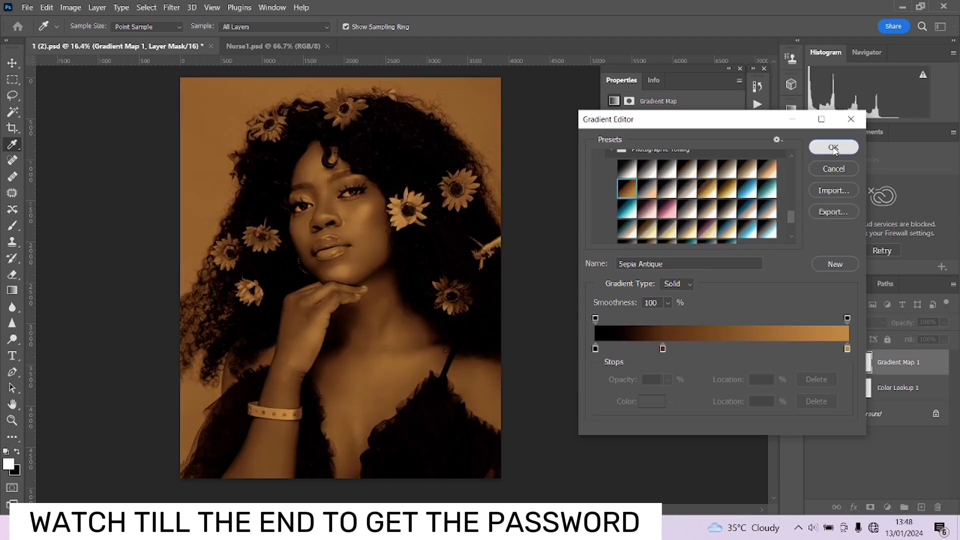
pyautogui.click(834, 147)
# Step: Set the Gradient Map layer's blend mode to Soft Light and its opacity to 22%
pyautogui.click(833, 322)
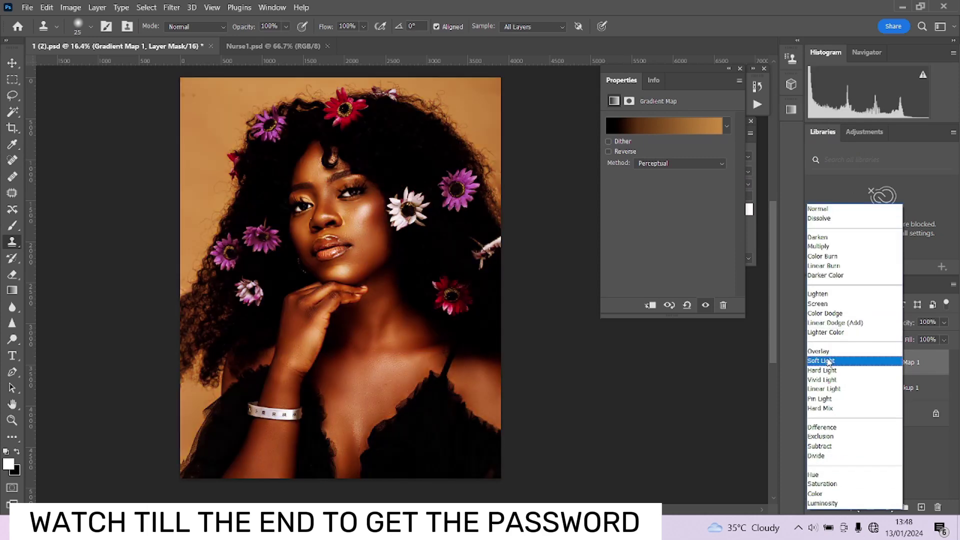
pyautogui.click(829, 362)
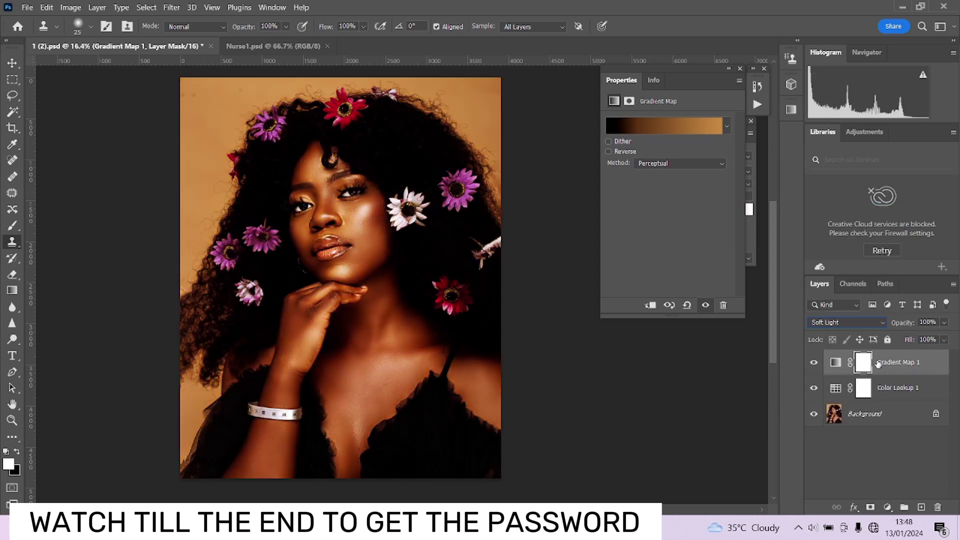
pyautogui.click(944, 323)
pyautogui.moveTo(923, 340); pyautogui.dragTo(905, 340)
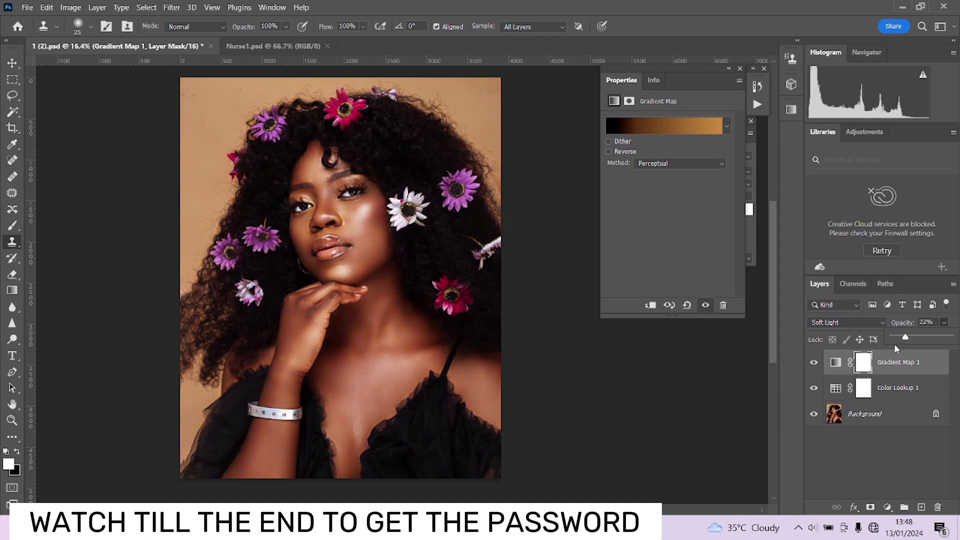
# Step: Set the Gradient Map layer's fill to 79% and compare the portrait with the layer hidden and shown
pyautogui.click(816, 362)
pyautogui.click(815, 362)
pyautogui.click(944, 341)
pyautogui.moveTo(943, 356); pyautogui.dragTo(937, 356)
pyautogui.click(819, 365)
pyautogui.click(816, 363)
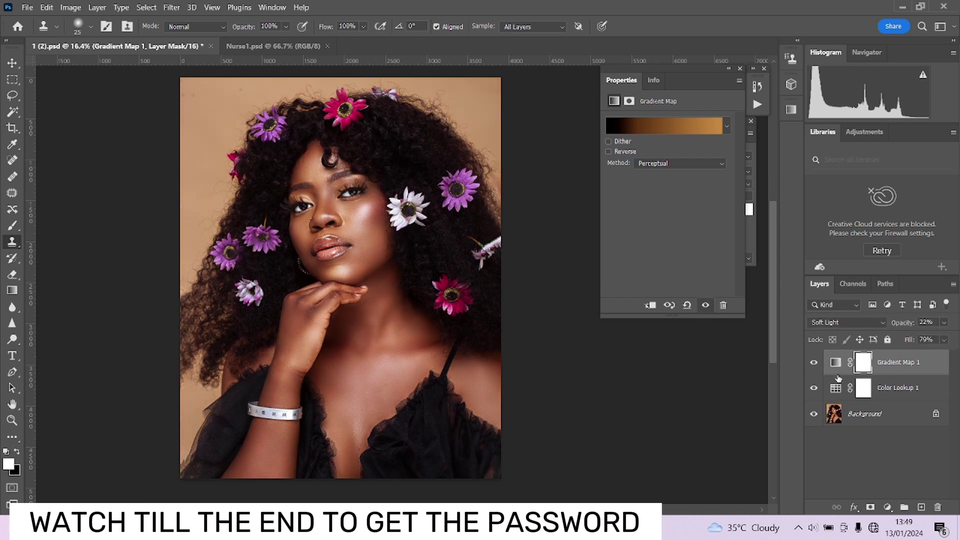
# Step: Group the Gradient Map and Color Lookup layers and compare the portrait with the group hidden and shown
pyautogui.keyDown('shift'); pyautogui.click(934, 398); pyautogui.keyUp('shift')
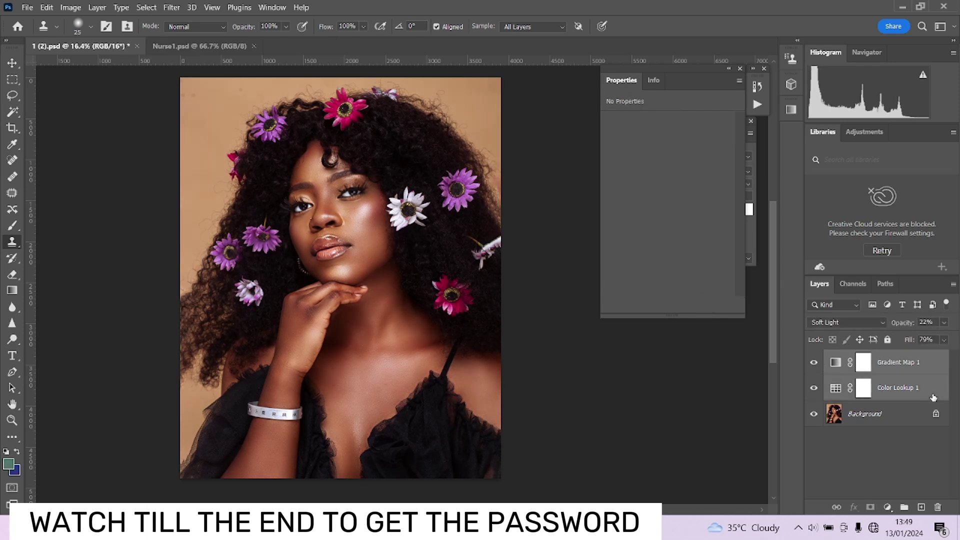
pyautogui.hotkey('ctrl', 'g')
pyautogui.click(814, 358)
pyautogui.click(814, 357)
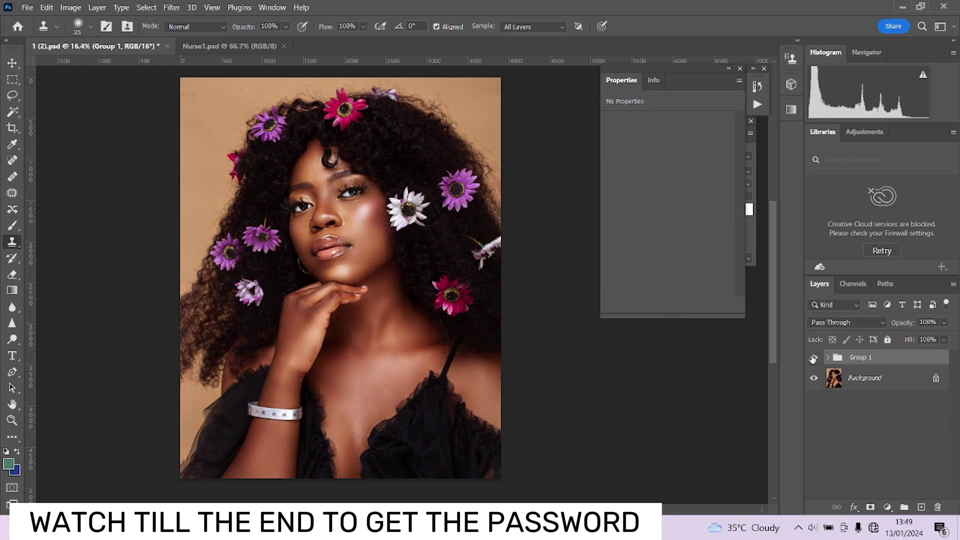
pyautogui.click(814, 357)
pyautogui.click(814, 357)
# Step: Inside the group, set the Color Lookup layer's opacity to 87% and the Gradient Map layer's opacity to 27%
pyautogui.click(828, 357)
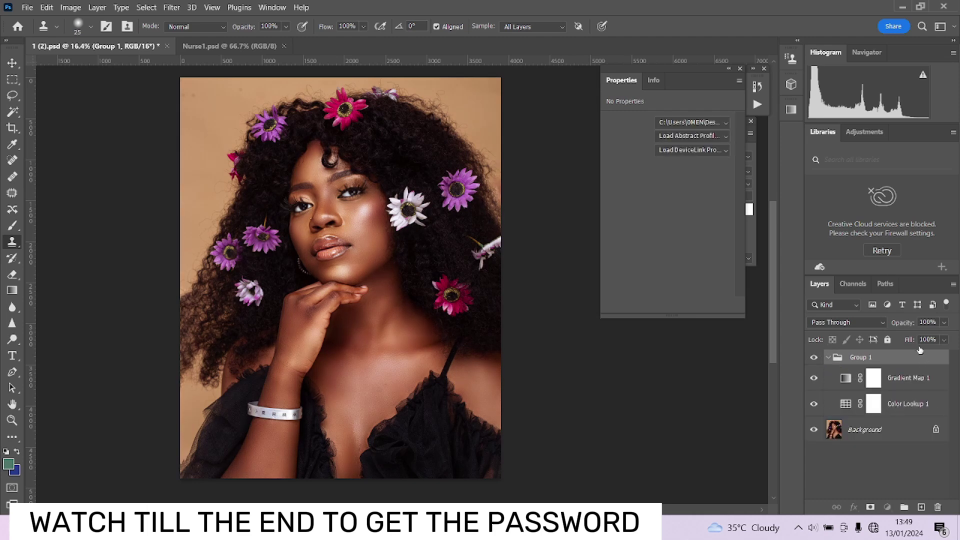
pyautogui.click(901, 404)
pyautogui.click(903, 325)
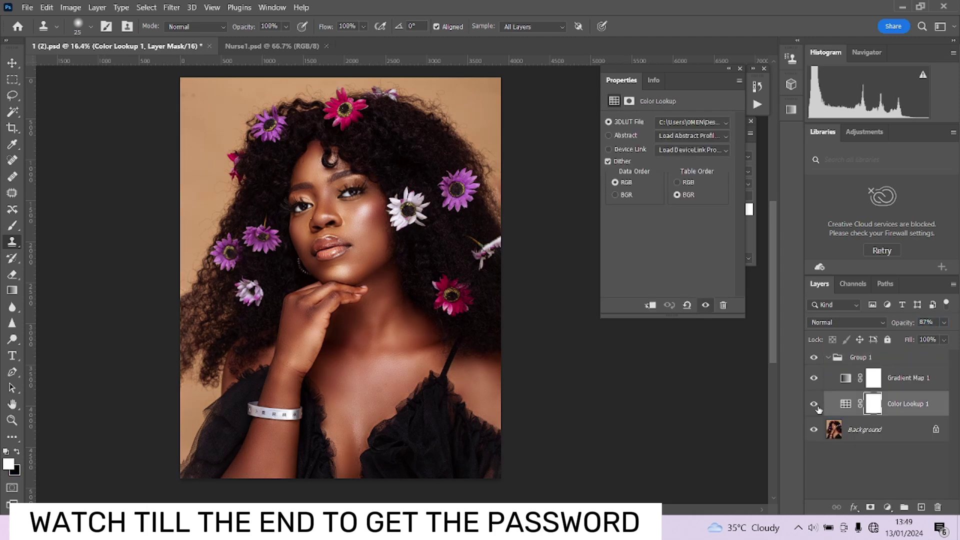
pyautogui.click(911, 379)
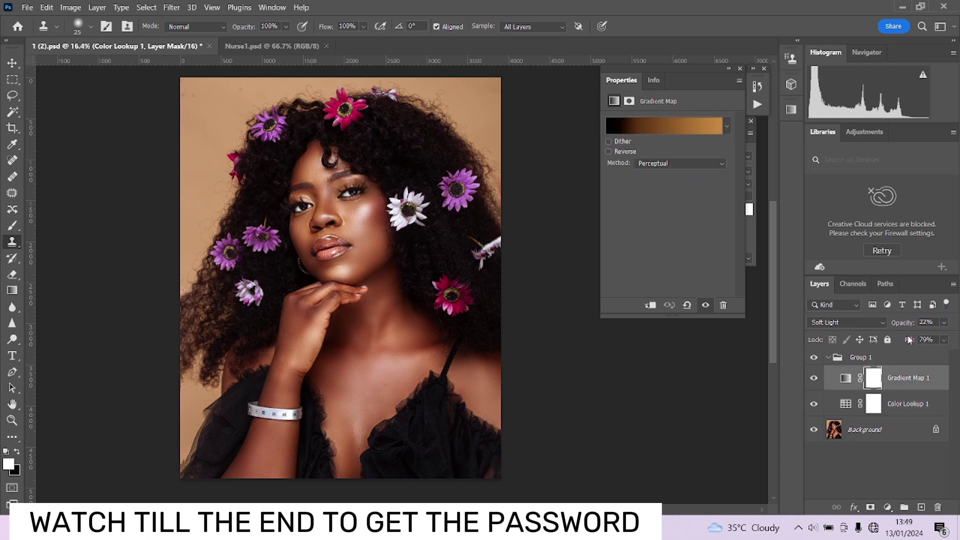
pyautogui.moveTo(902, 326); pyautogui.dragTo(906, 326)
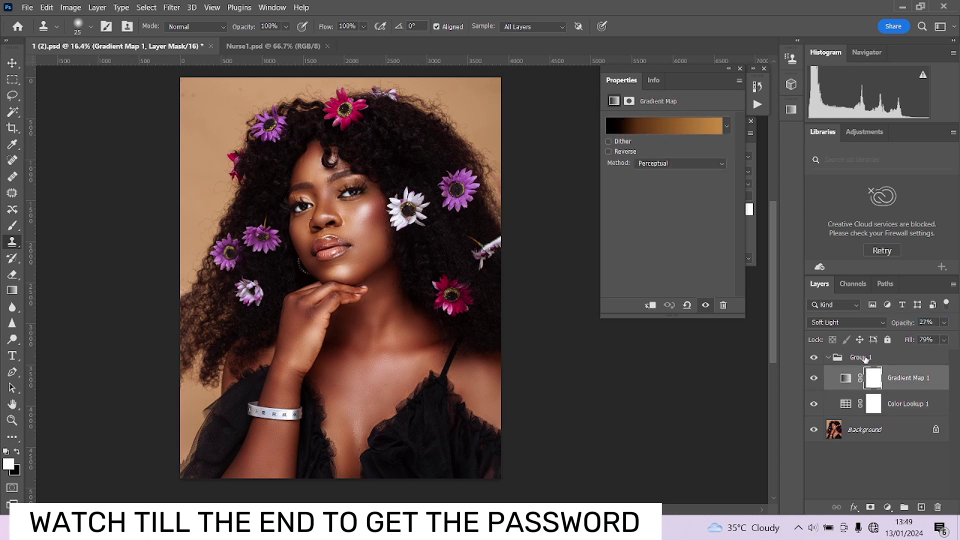
pyautogui.click(835, 361)
pyautogui.click(828, 358)
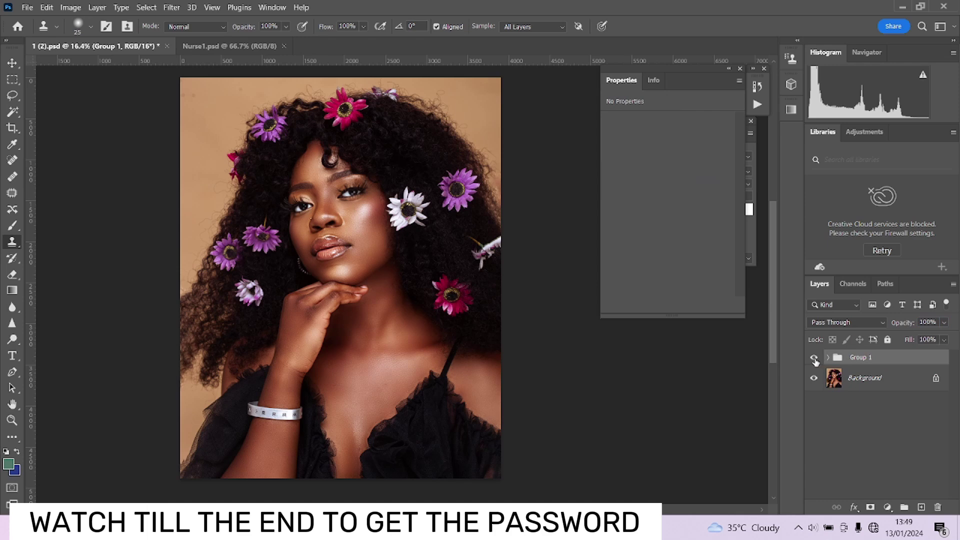
# Step: Compare the portrait with the color grading group hidden and shown, and flatten the image
pyautogui.click(814, 358)
pyautogui.click(814, 358)
pyautogui.click(814, 358)
pyautogui.click(815, 358)
pyautogui.click(815, 359)
pyautogui.click(814, 358)
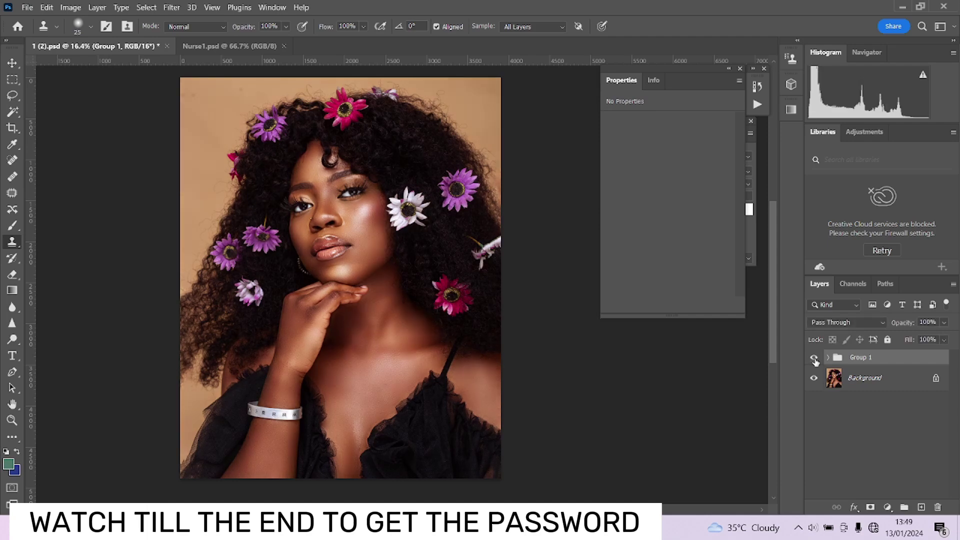
pyautogui.rightClick(892, 381)
pyautogui.click(576, 275)
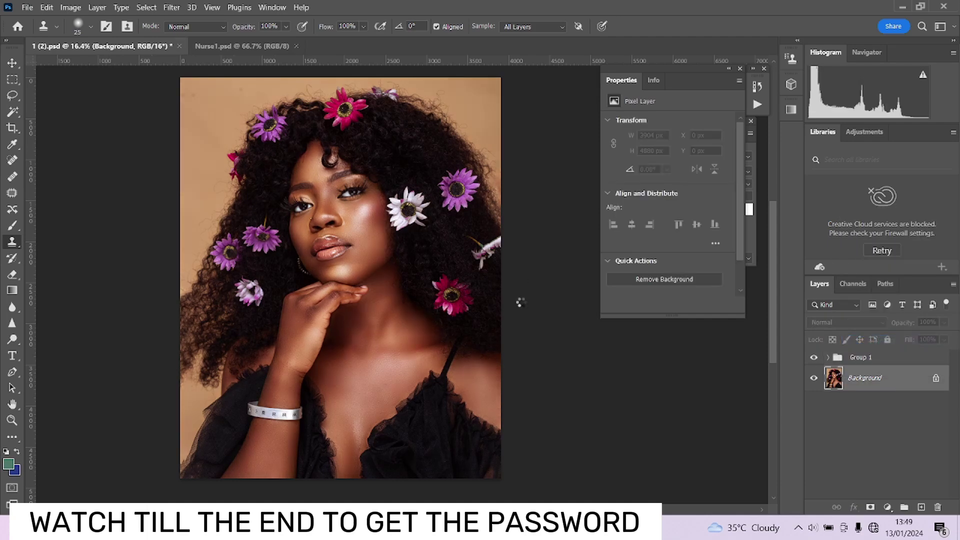
pyautogui.scroll(3, 317, 230)
pyautogui.scroll(-4, 325, 230)
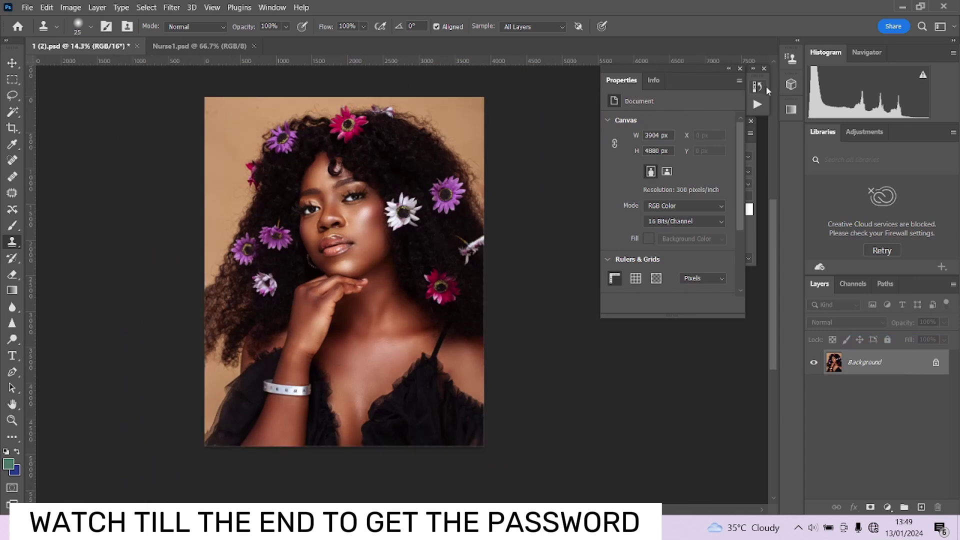
# Step: Close the Properties panel and combine the History and Actions panels with the floating Character and Paragraph panels
pyautogui.click(740, 68)
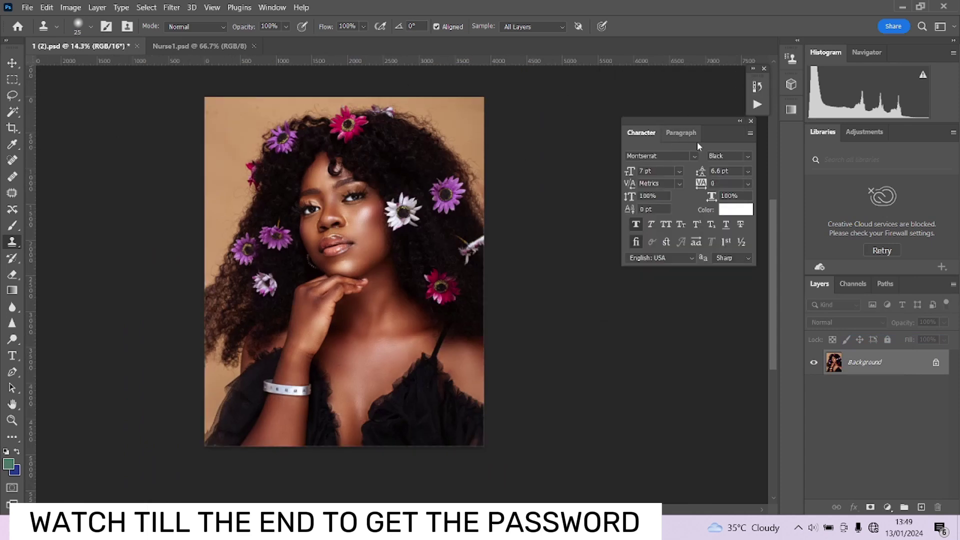
pyautogui.moveTo(721, 141); pyautogui.dragTo(711, 101)
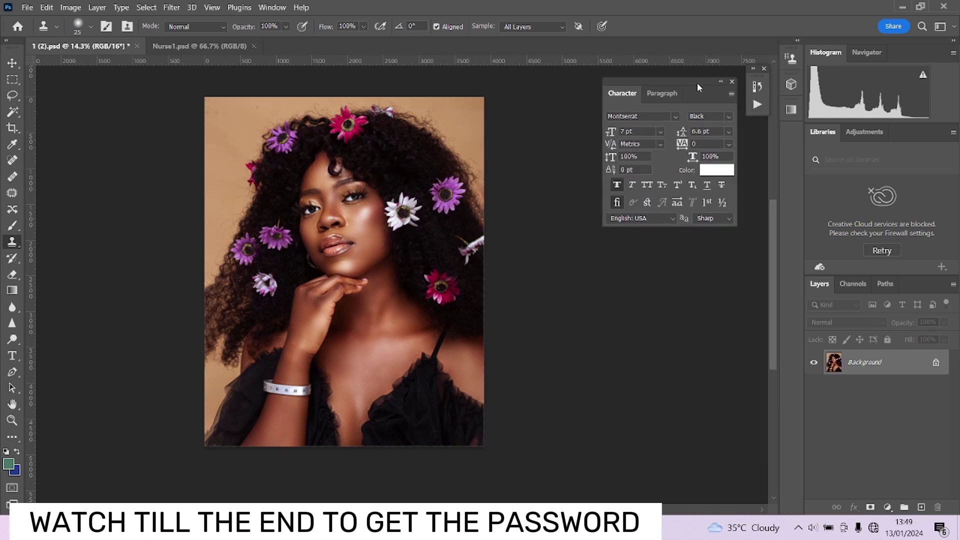
pyautogui.click(754, 68)
pyautogui.moveTo(799, 82); pyautogui.dragTo(689, 92)
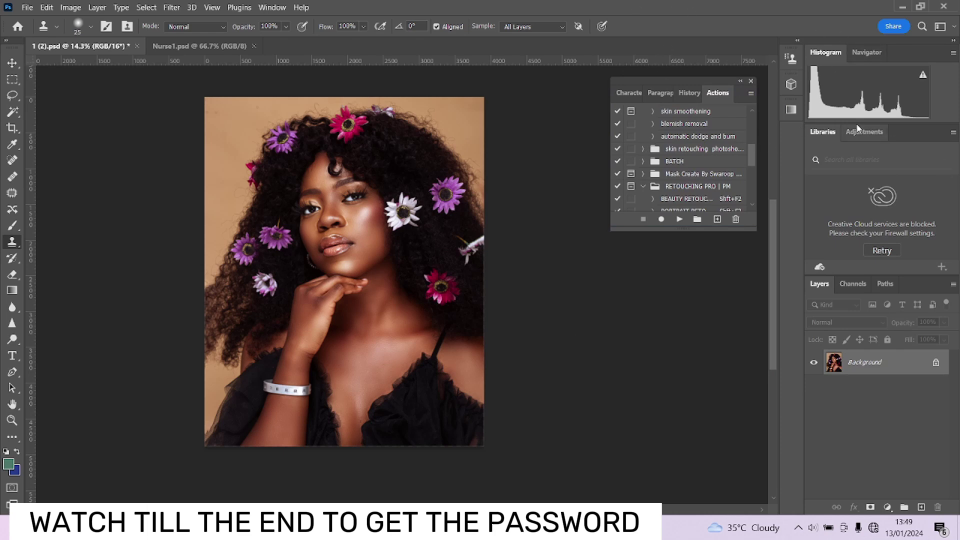
# Step: Reset the Photography workspace to its default panel layout
pyautogui.click(954, 28)
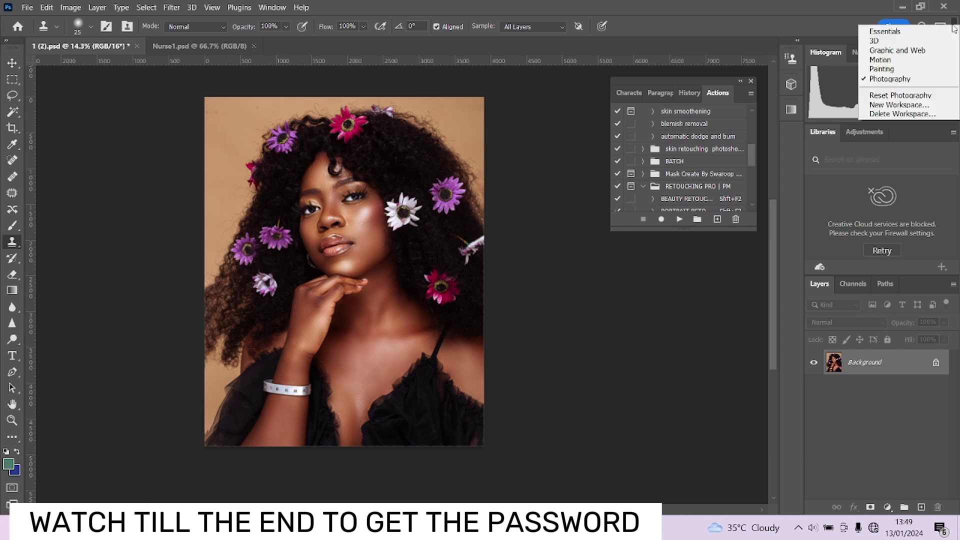
pyautogui.click(890, 96)
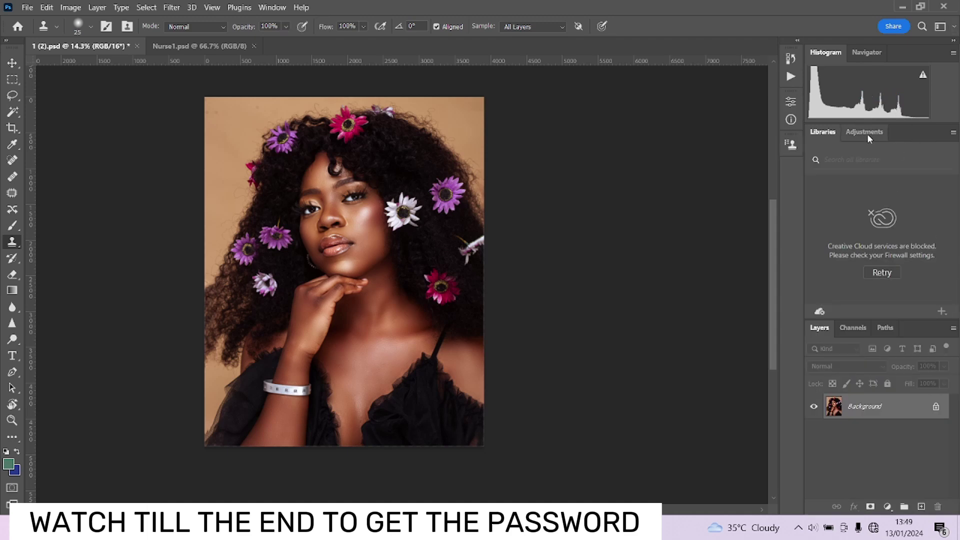
# Step: Try the Essentials workspace, open and cancel the creation of a new workspace, and return to the Photography workspace
pyautogui.click(941, 26)
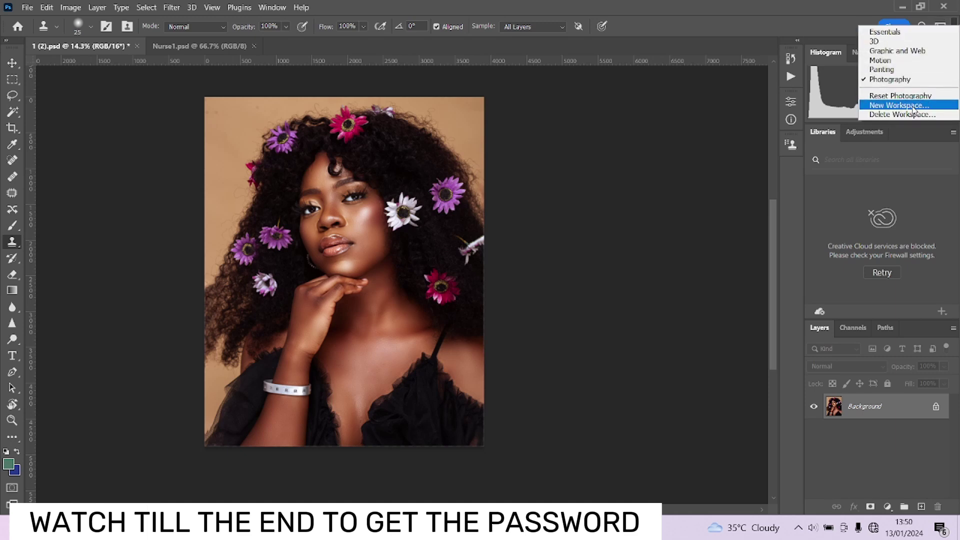
pyautogui.click(892, 31)
pyautogui.press('Tab')
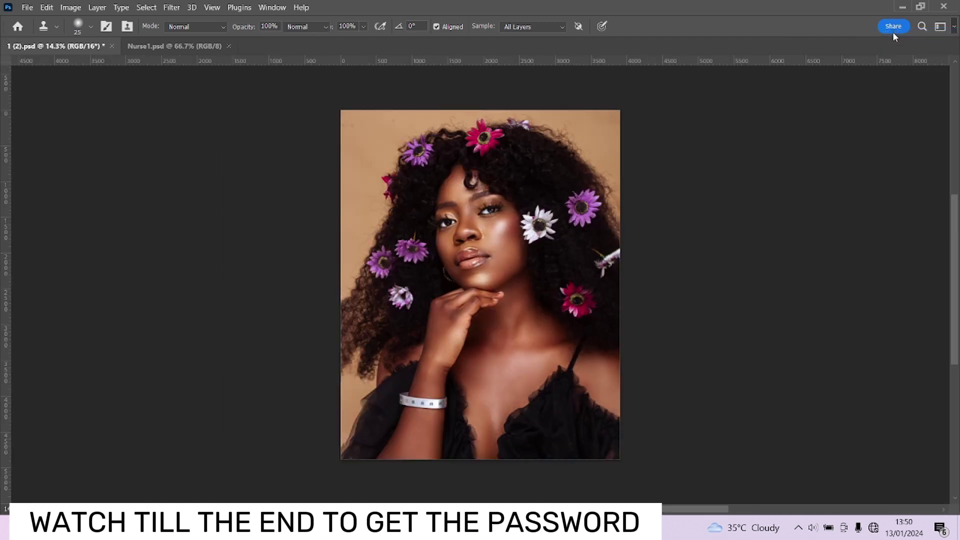
pyautogui.click(952, 28)
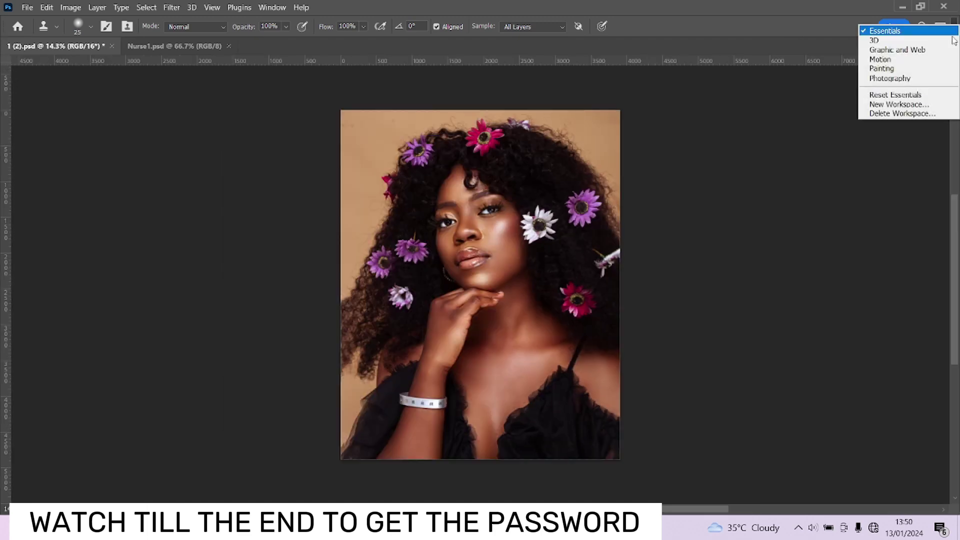
pyautogui.click(900, 104)
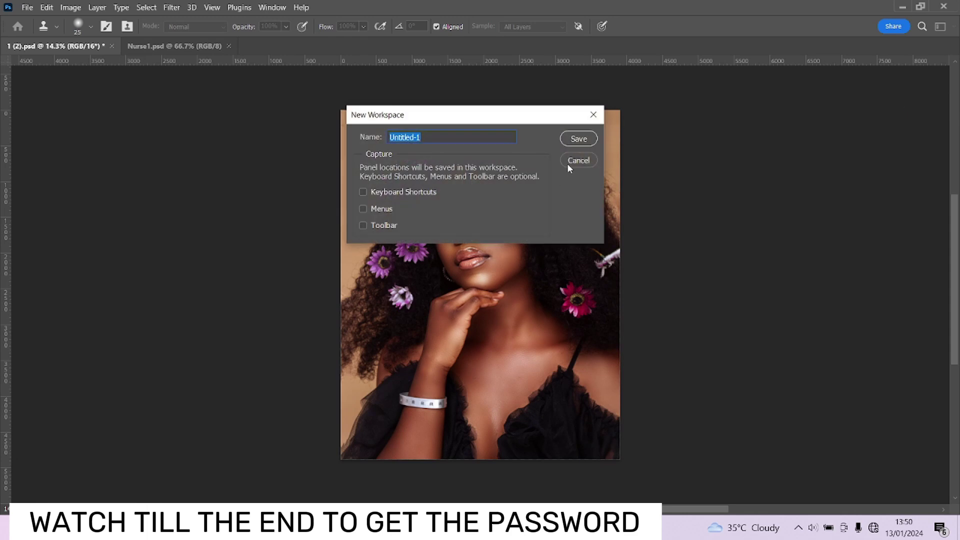
pyautogui.click(569, 165)
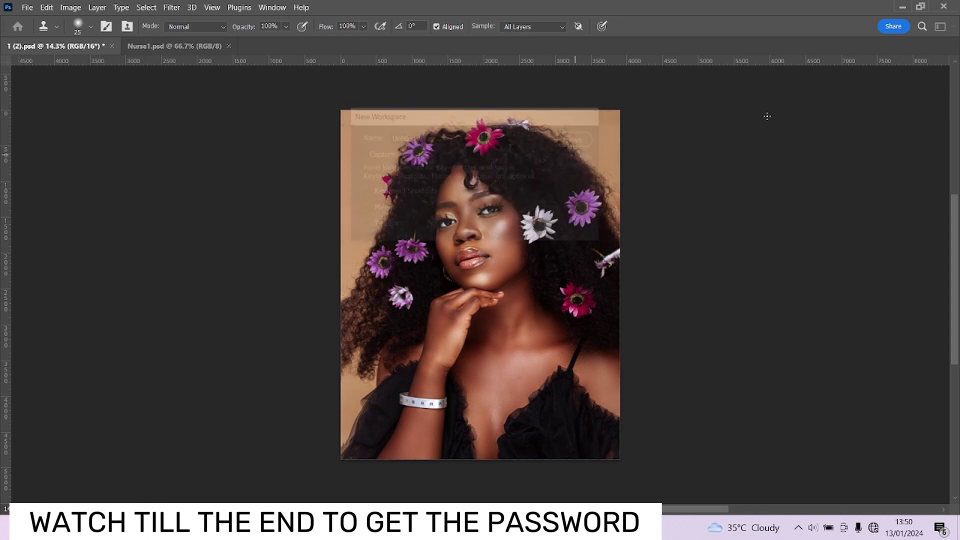
pyautogui.click(951, 28)
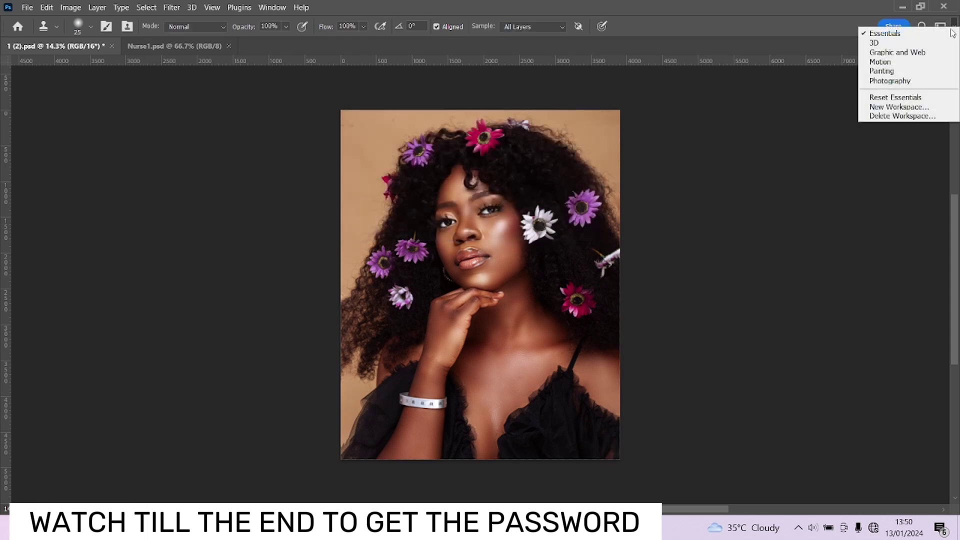
pyautogui.click(890, 81)
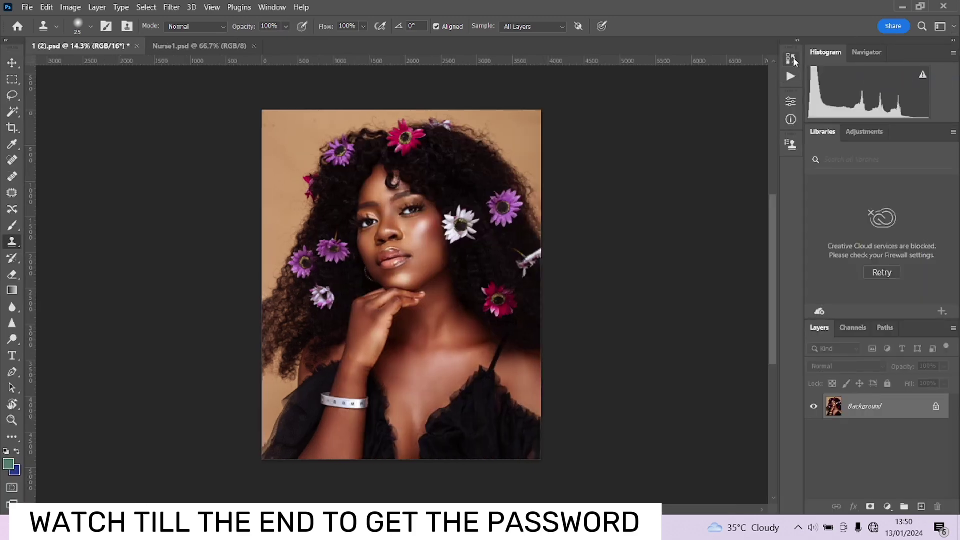
# Step: Enlarge the document history and revert to the original 1 (2).CR2 snapshot to view the unedited portrait
pyautogui.click(791, 59)
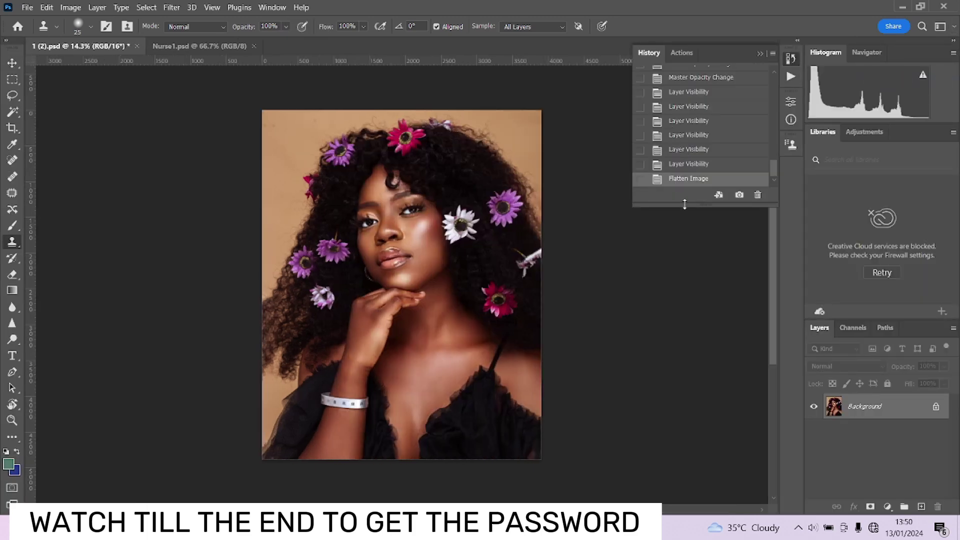
pyautogui.moveTo(688, 204); pyautogui.dragTo(675, 421)
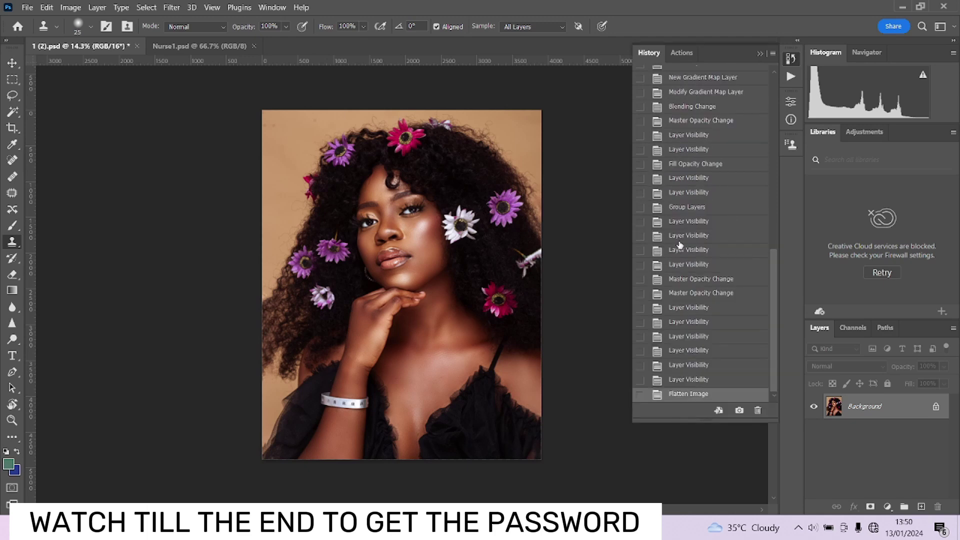
pyautogui.scroll(6, 696, 224)
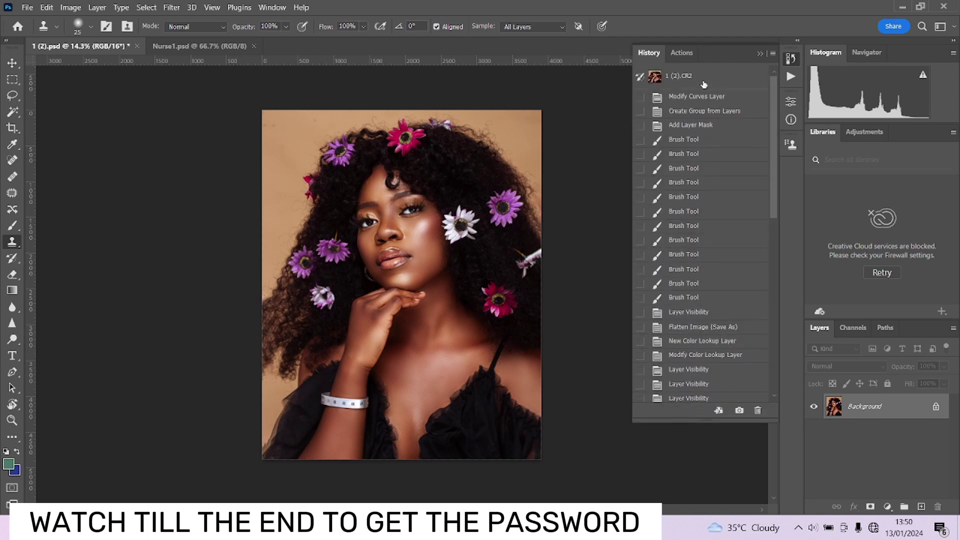
pyautogui.click(724, 81)
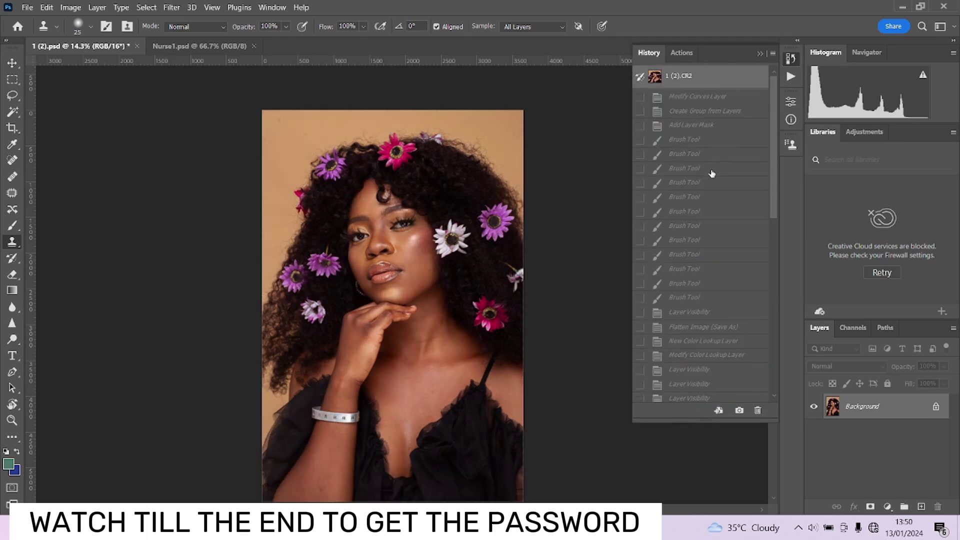